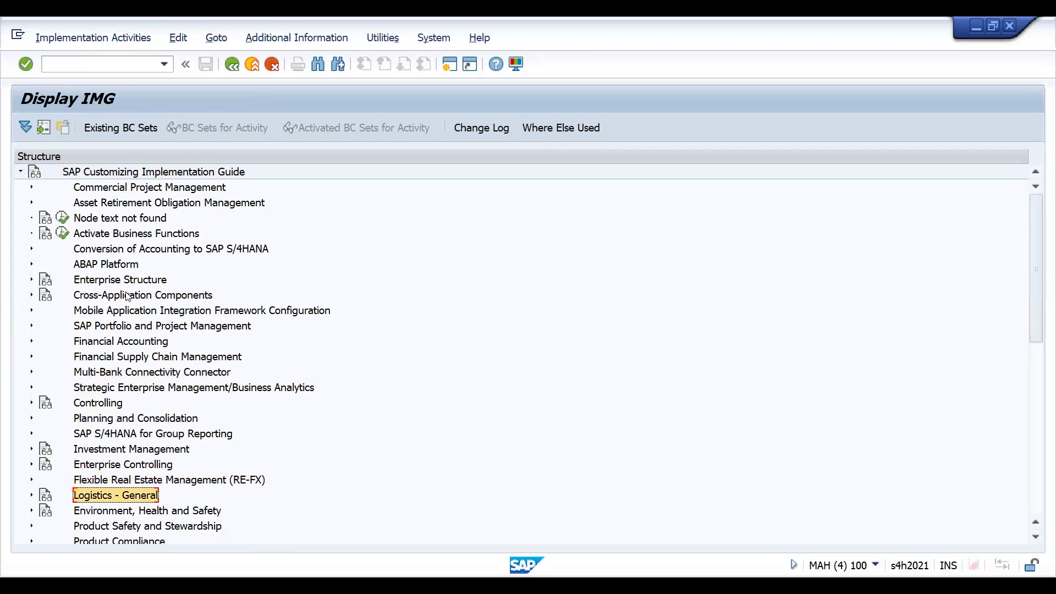
# - Expand the Financial Accounting node in the SAP Customizing Implementation Guide
pyautogui.press('Up')
pyautogui.press('Up')
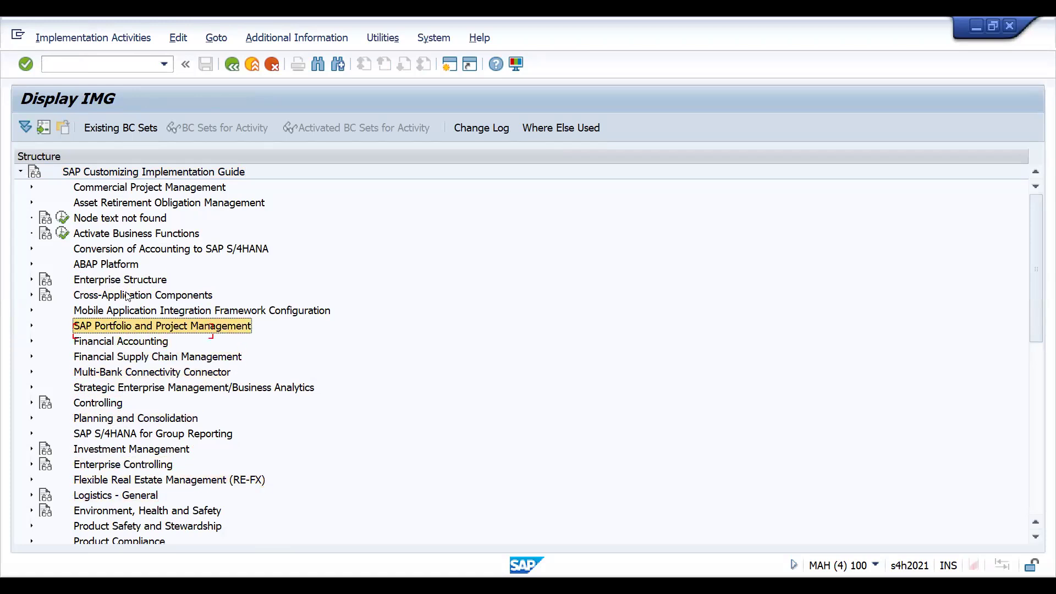
pyautogui.press('Down')
pyautogui.press('Up')
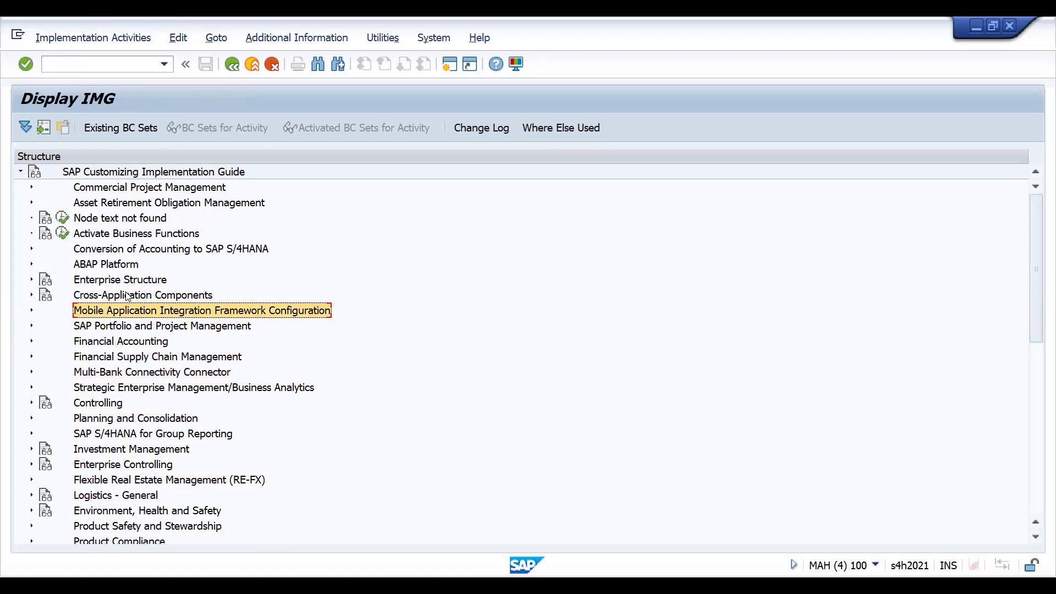
pyautogui.press('Down')
pyautogui.press('Up')
pyautogui.press('Up')
pyautogui.press('Up')
pyautogui.press('Up')
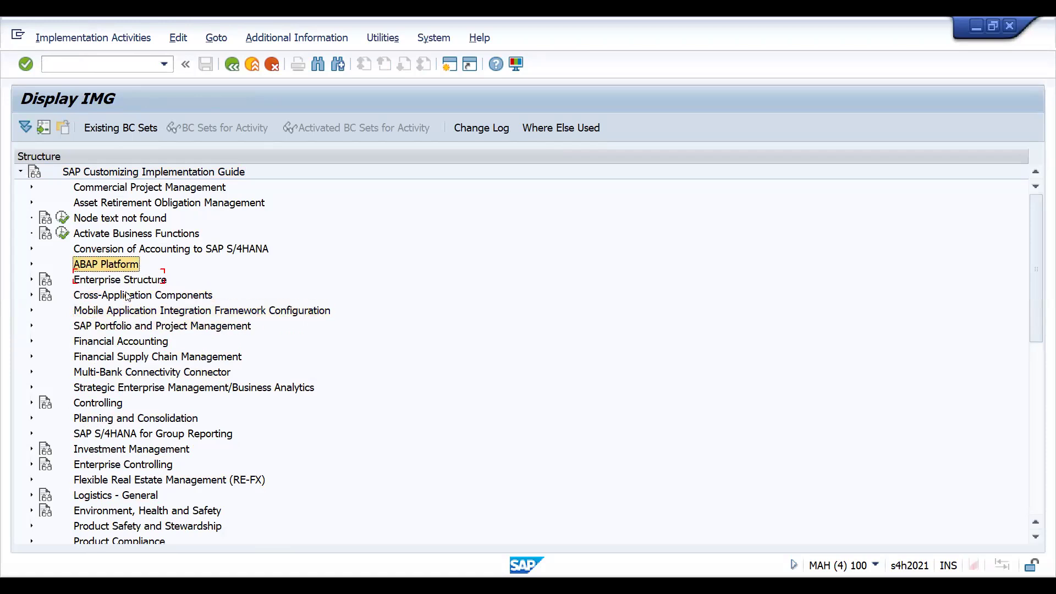
pyautogui.press('Down')
pyautogui.press('Down')
pyautogui.press('Down')
pyautogui.press('Down')
pyautogui.press('Down')
pyautogui.press('Down')
pyautogui.press('Down')
pyautogui.press('Down')
pyautogui.press('Down')
pyautogui.press('Down')
pyautogui.press('Down')
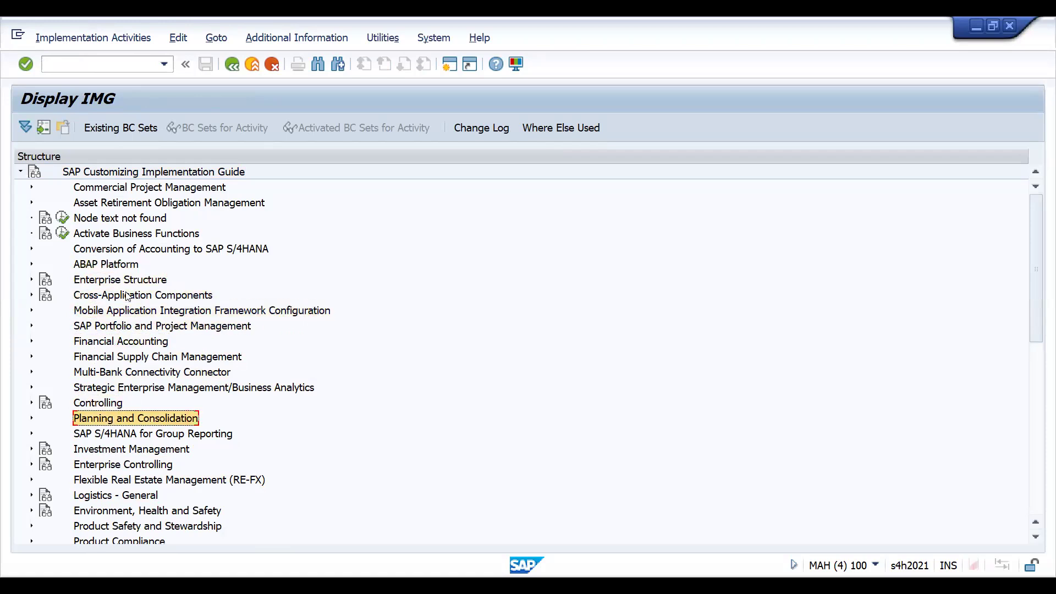
pyautogui.press('Down')
pyautogui.press('Down')
pyautogui.press('Down')
pyautogui.press('Down')
pyautogui.press('Down')
pyautogui.press('Down')
pyautogui.press('Down')
pyautogui.press('Down')
pyautogui.press('Down')
pyautogui.press('Down')
pyautogui.press('Down')
pyautogui.press('Down')
pyautogui.press('Down')
pyautogui.press('Up')
pyautogui.press('Up')
pyautogui.press('Up')
pyautogui.press('Up')
pyautogui.press('Up')
pyautogui.press('Up')
pyautogui.press('Up')
pyautogui.press('Up')
pyautogui.press('Up')
pyautogui.press('Up')
pyautogui.press('Up')
pyautogui.press('Up')
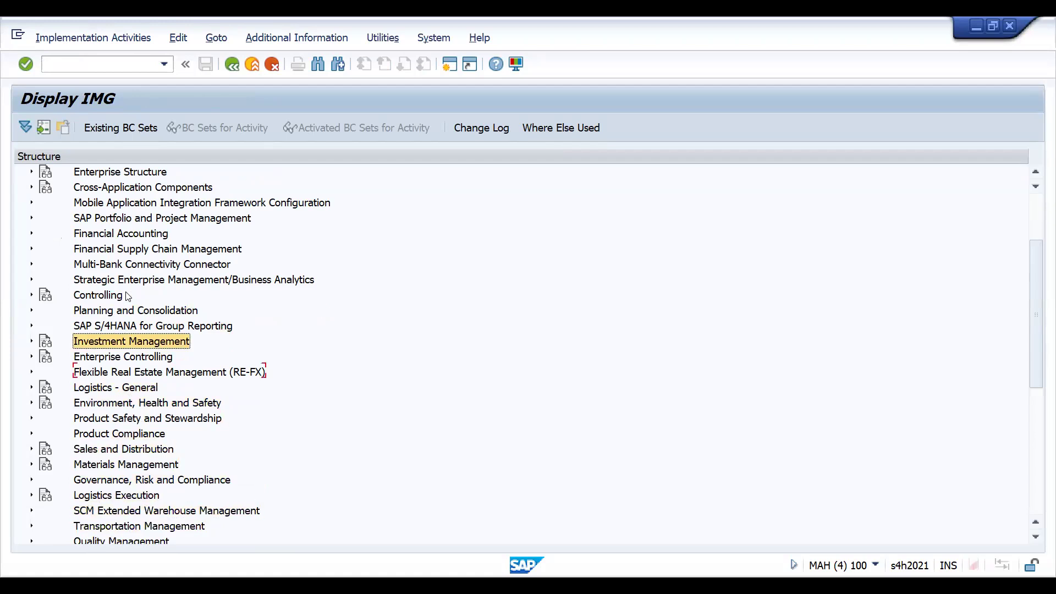
pyautogui.press('Up')
pyautogui.press('Up')
pyautogui.press('Up')
pyautogui.press('Up')
pyautogui.press('Up')
pyautogui.press('Up')
pyautogui.press('Up')
pyautogui.press('Right')
# - Expand Accounts Receivable and Accounts Payable down through Customer Accounts and Master Data to Preparations for Creating Customer Master Data
pyautogui.press('Down')
pyautogui.press('Down')
pyautogui.press('Down')
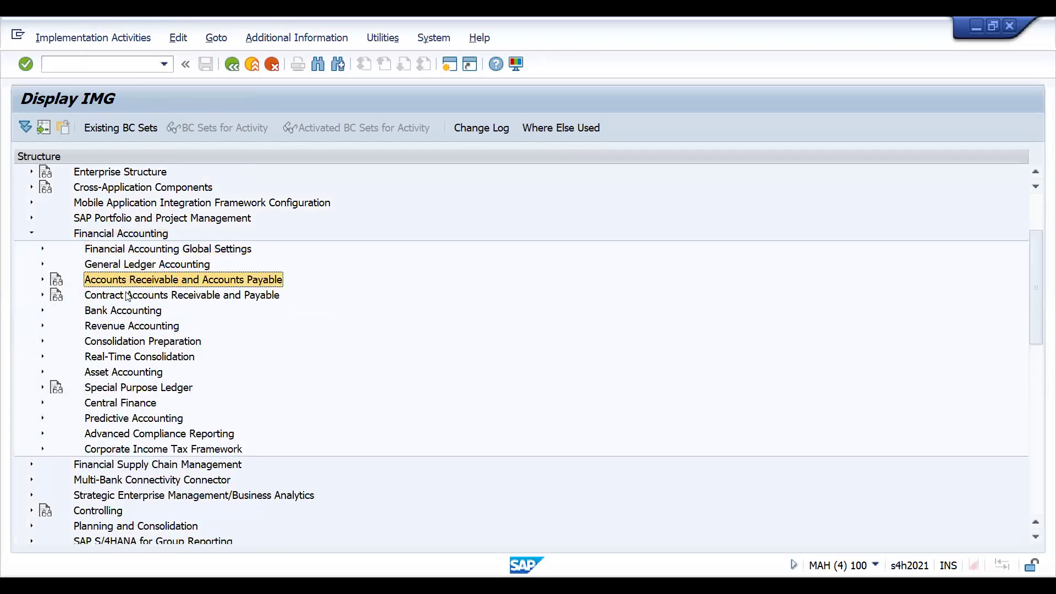
pyautogui.press('Right')
pyautogui.press('Down')
pyautogui.press('Right')
pyautogui.press('Down')
pyautogui.press('Right')
# - Open the activity Assign Number Ranges to Customer Account Groups and position the table on account group D001
pyautogui.press('Down')
pyautogui.press('Right')
pyautogui.press('Down')
pyautogui.press('Down')
pyautogui.press('Down')
pyautogui.press('Down')
pyautogui.press('Down')
pyautogui.press('Down')
pyautogui.press('Down')
pyautogui.press('Down')
pyautogui.press('Down')
pyautogui.press('Down')
pyautogui.press('Up')
pyautogui.press('Up')
pyautogui.press('Up')
pyautogui.press('Up')
pyautogui.press('Up')
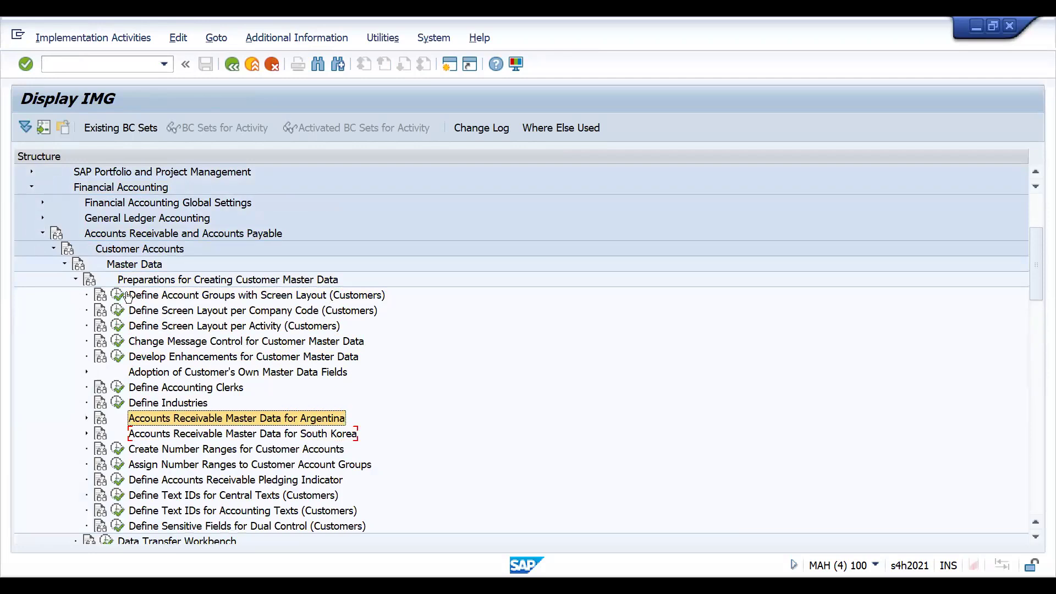
pyautogui.press('Up')
pyautogui.press('Up')
pyautogui.press('Up')
pyautogui.press('Up')
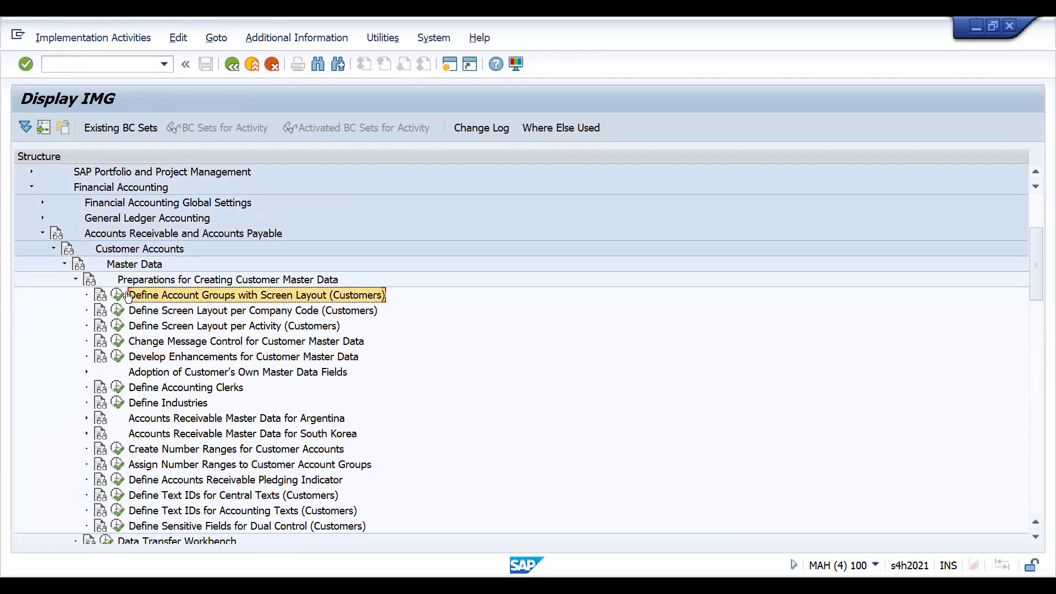
pyautogui.press('Down')
pyautogui.press('Down')
pyautogui.press('Down')
pyautogui.press('Down')
pyautogui.press('Down')
pyautogui.press('Down')
pyautogui.press('Down')
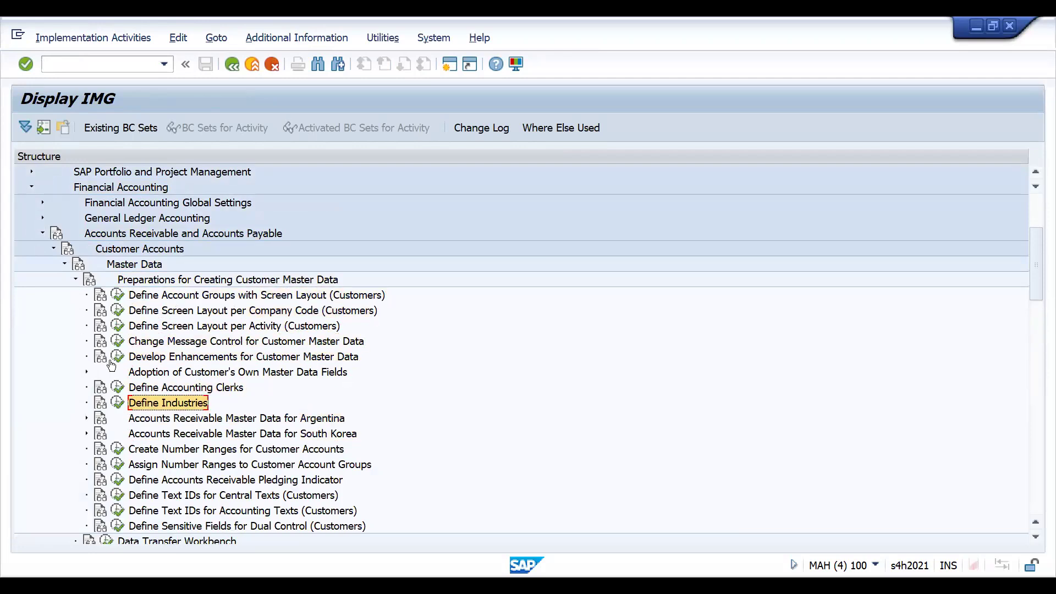
pyautogui.click(120, 465)
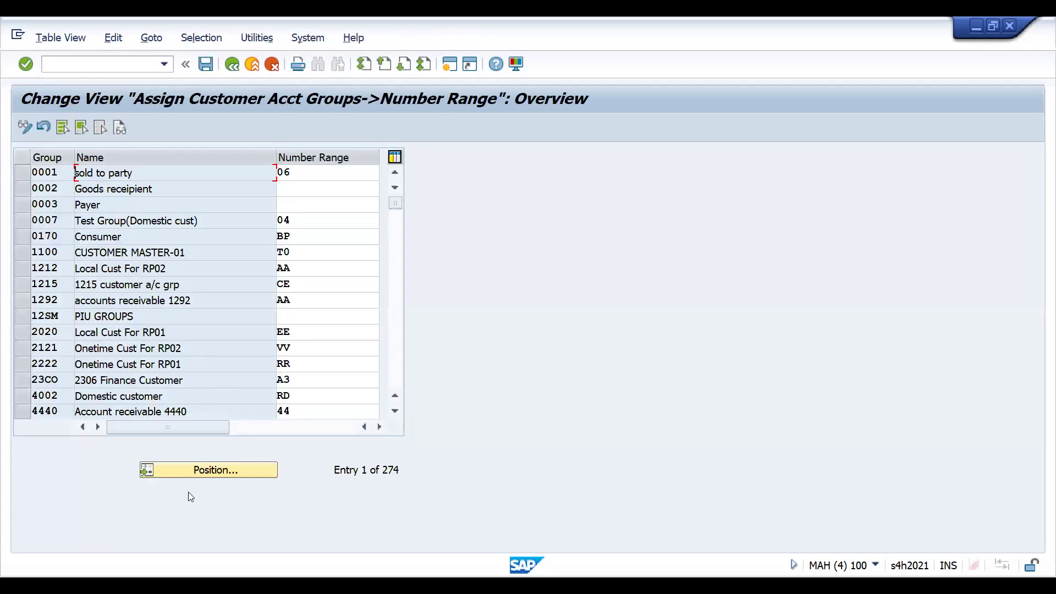
pyautogui.click(198, 472)
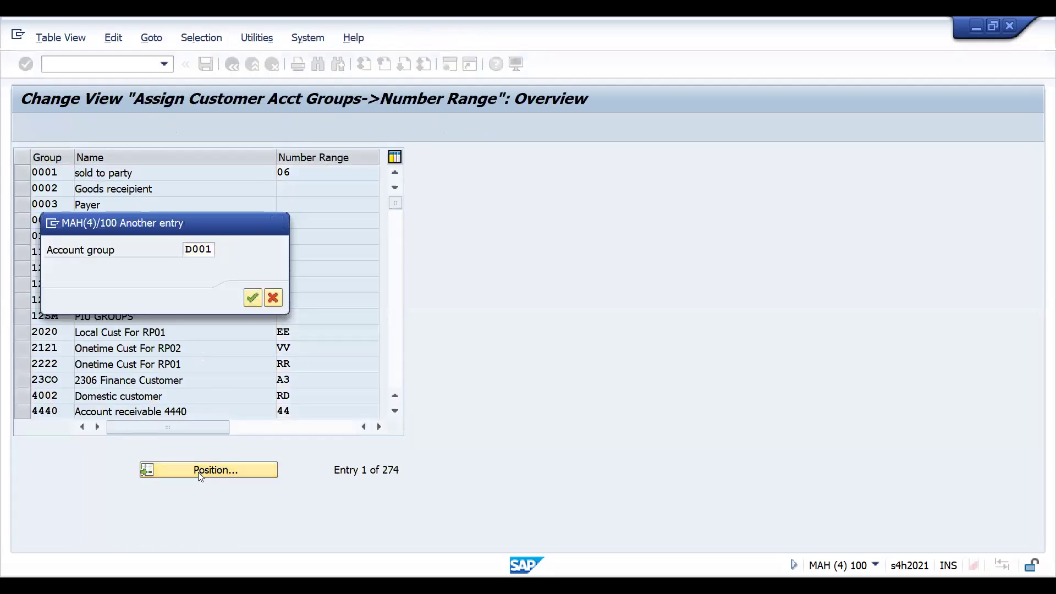
pyautogui.click(252, 297)
# - Examine the number range intervals available for customer account group D001, then return to the implementation guide
pyautogui.click(302, 174)
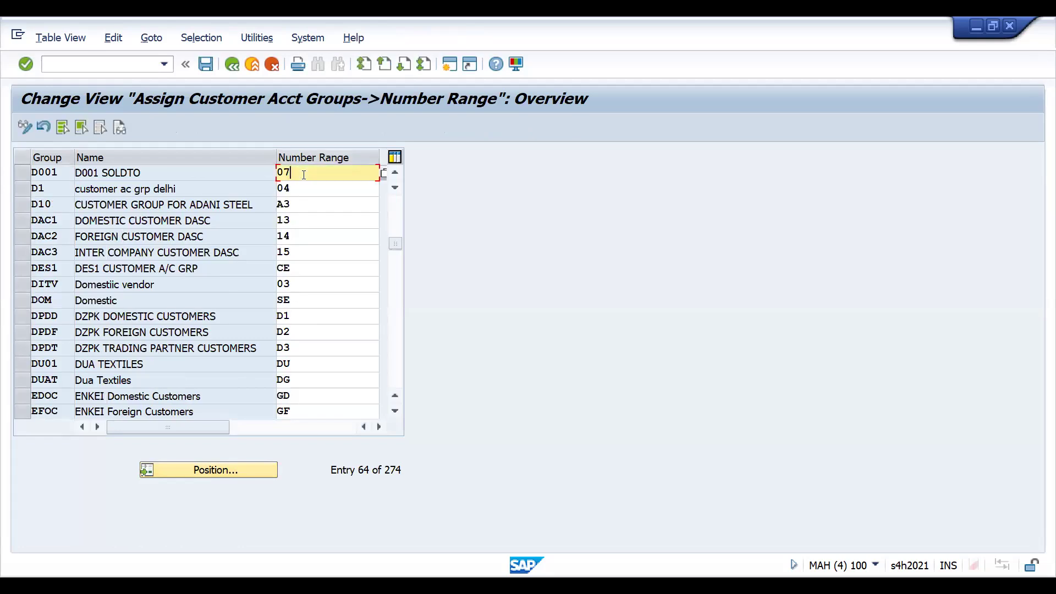
pyautogui.click(384, 178)
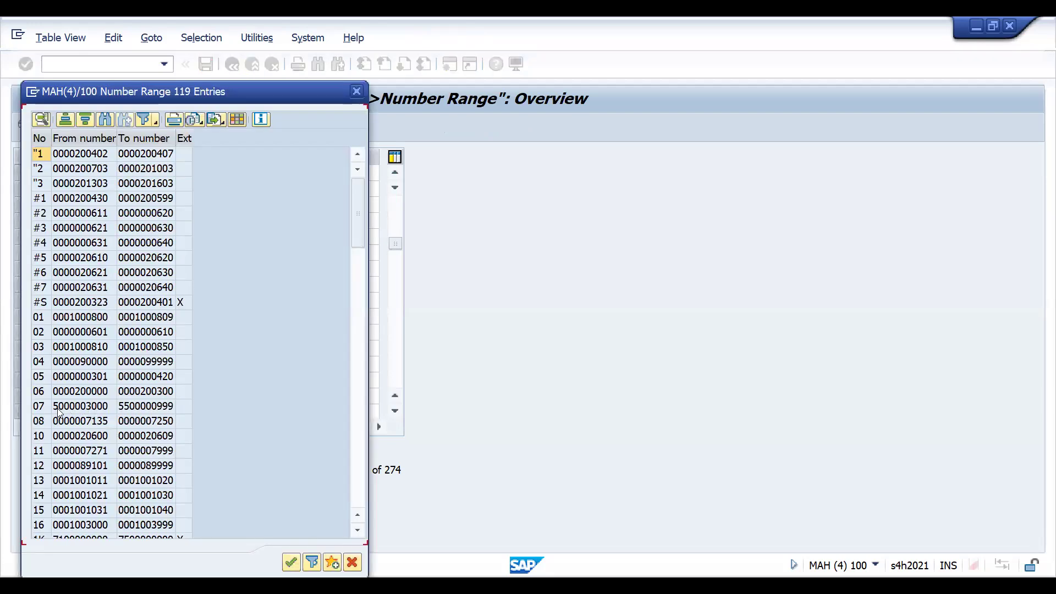
pyautogui.click(356, 92)
pyautogui.press('F3')
# - Expand Supplier Accounts, its Master Data and Preparations for Creating Supplier Master Data in the implementation guide
pyautogui.press('Down')
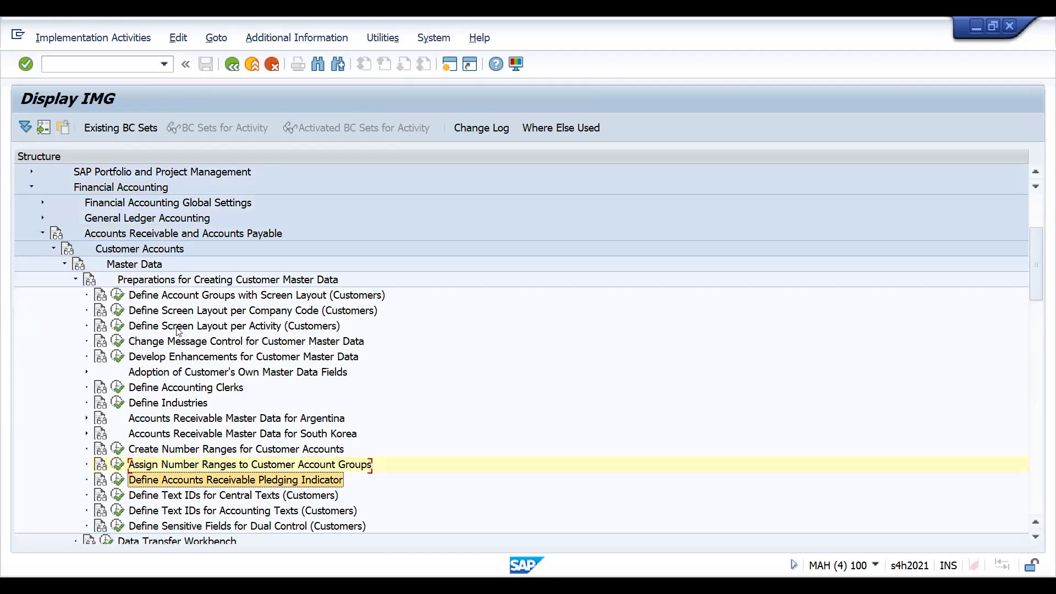
pyautogui.press('Down')
pyautogui.press('Down')
pyautogui.press('Down')
pyautogui.press('Down')
pyautogui.press('Down')
pyautogui.press('Down')
pyautogui.press('Down')
pyautogui.press('Down')
pyautogui.press('Down')
pyautogui.press('Down')
pyautogui.press('Down')
pyautogui.press('Down')
pyautogui.press('Down')
pyautogui.press('Down')
pyautogui.press('Down')
pyautogui.press('Down')
pyautogui.press('Down')
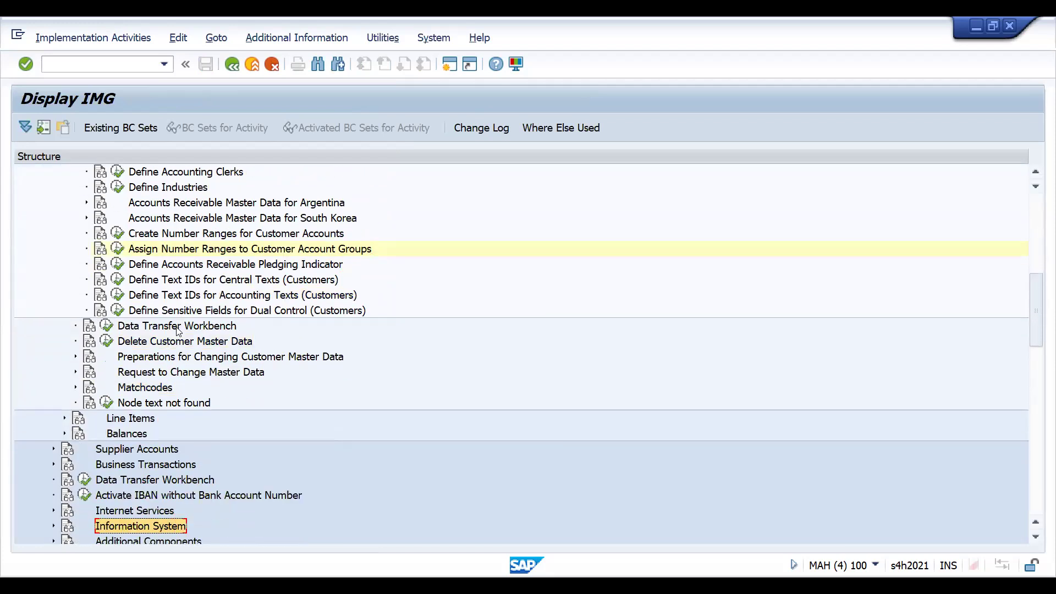
pyautogui.press('Down')
pyautogui.press('Up')
pyautogui.press('Up')
pyautogui.press('Up')
pyautogui.press('Up')
pyautogui.press('Up')
pyautogui.press('Up')
pyautogui.press('Right')
pyautogui.press('Down')
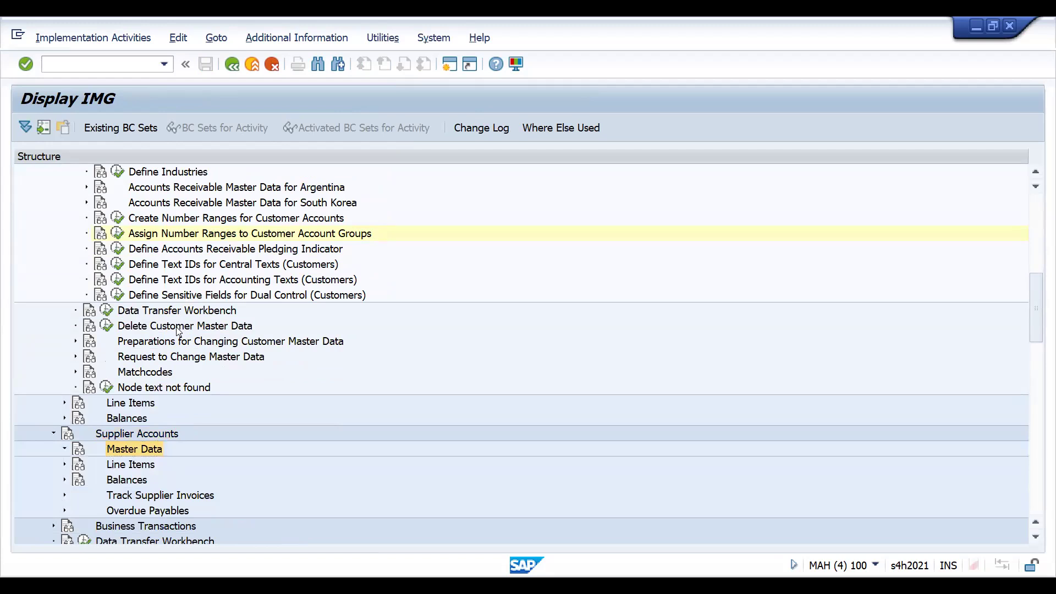
pyautogui.press('Right')
pyautogui.press('Down')
pyautogui.press('Right')
# - Open the activity Assign Number Ranges to Vendor Account Groups and position the table on account group D001
pyautogui.press('Down')
pyautogui.press('Down')
pyautogui.press('Down')
pyautogui.press('Down')
pyautogui.press('Down')
pyautogui.press('Down')
pyautogui.press('Down')
pyautogui.press('Down')
pyautogui.press('Down')
pyautogui.press('Down')
pyautogui.press('Down')
pyautogui.press('Down')
pyautogui.press('Down')
pyautogui.press('Down')
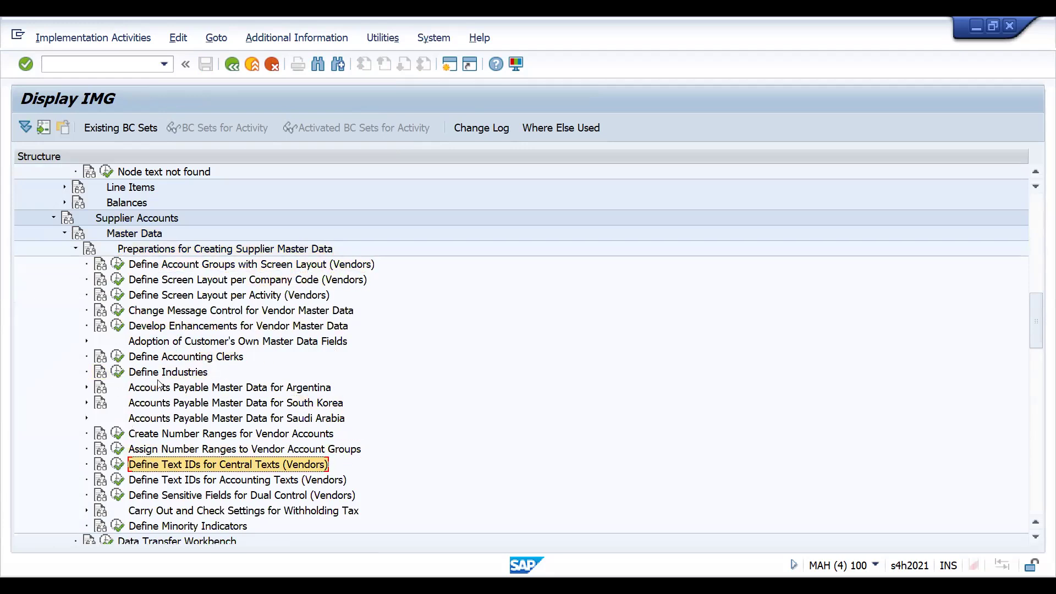
pyautogui.click(118, 449)
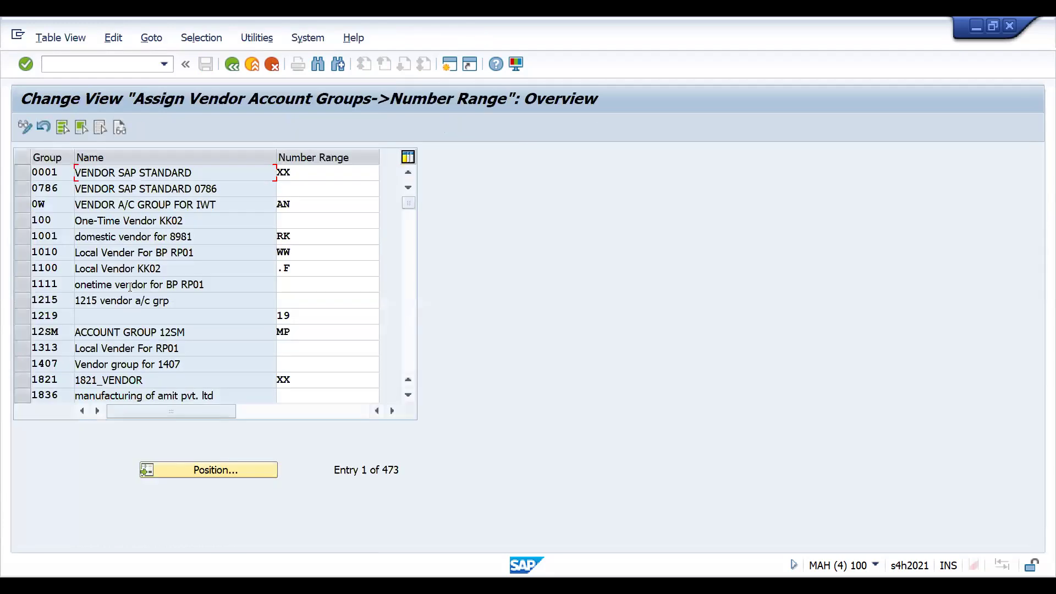
pyautogui.click(204, 473)
pyautogui.press('Return')
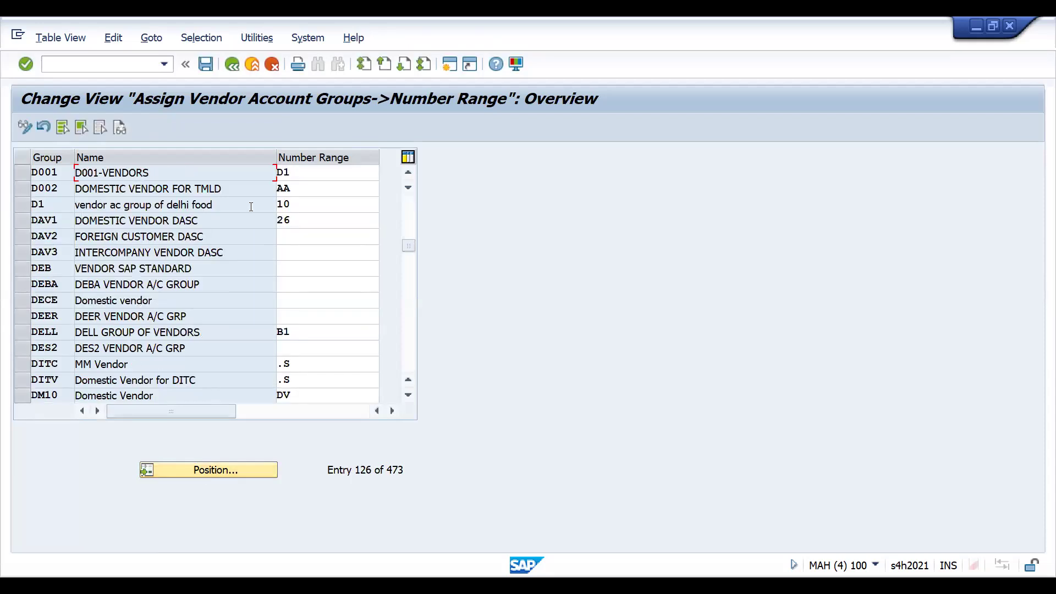
# - Look up interval D1 in the number range list for vendor account group D001, then close the list
pyautogui.click(352, 172)
pyautogui.press('F4')
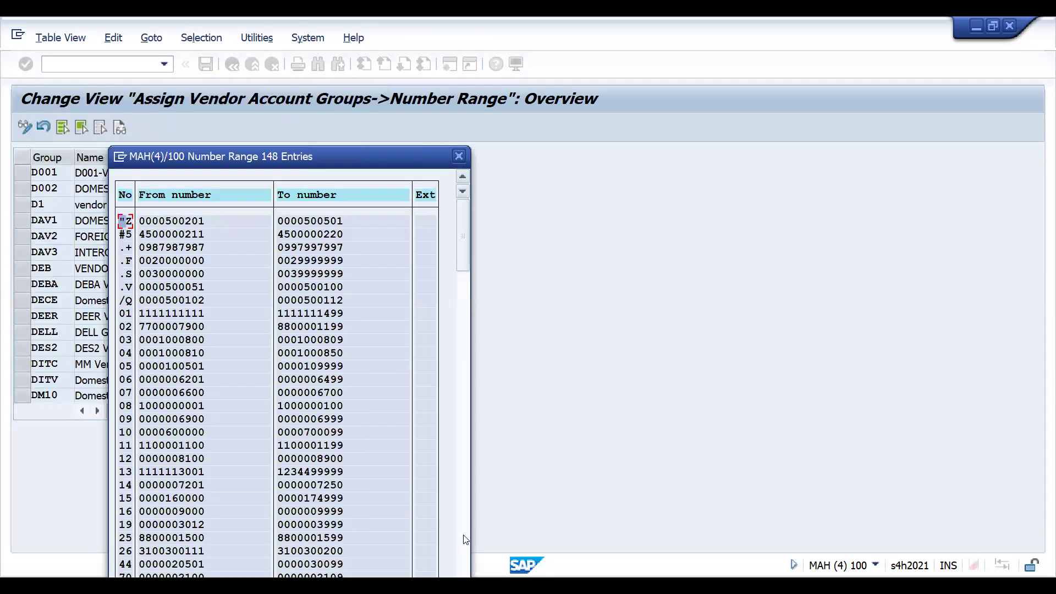
pyautogui.click(468, 534)
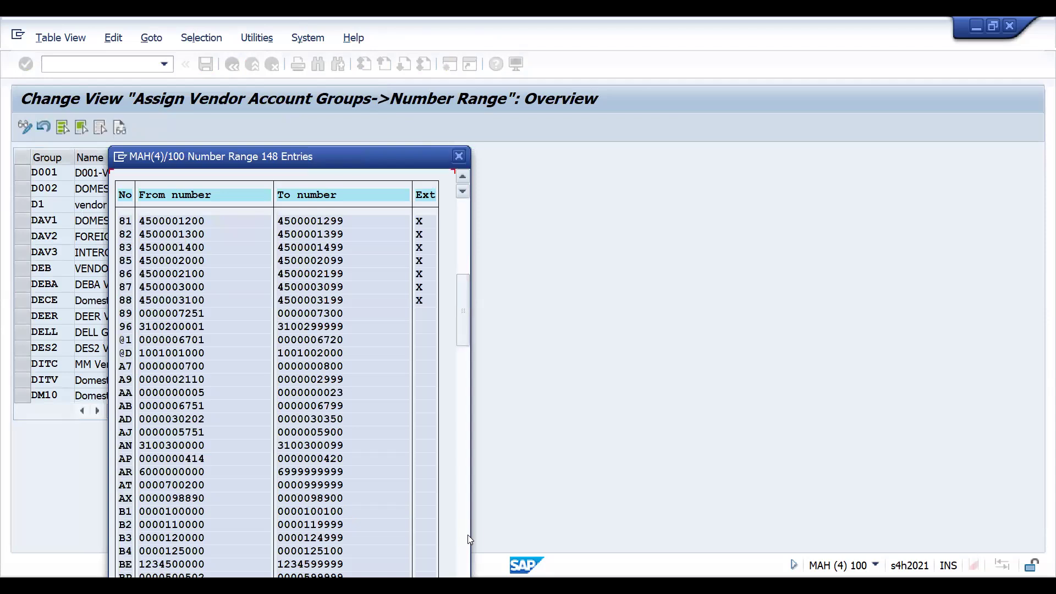
pyautogui.click(467, 534)
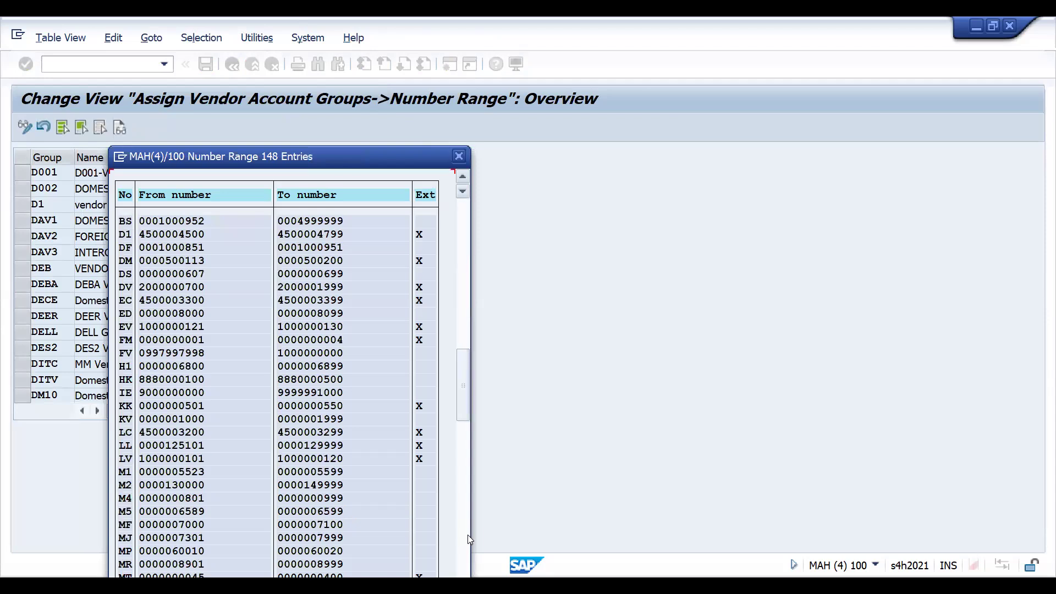
pyautogui.click(467, 535)
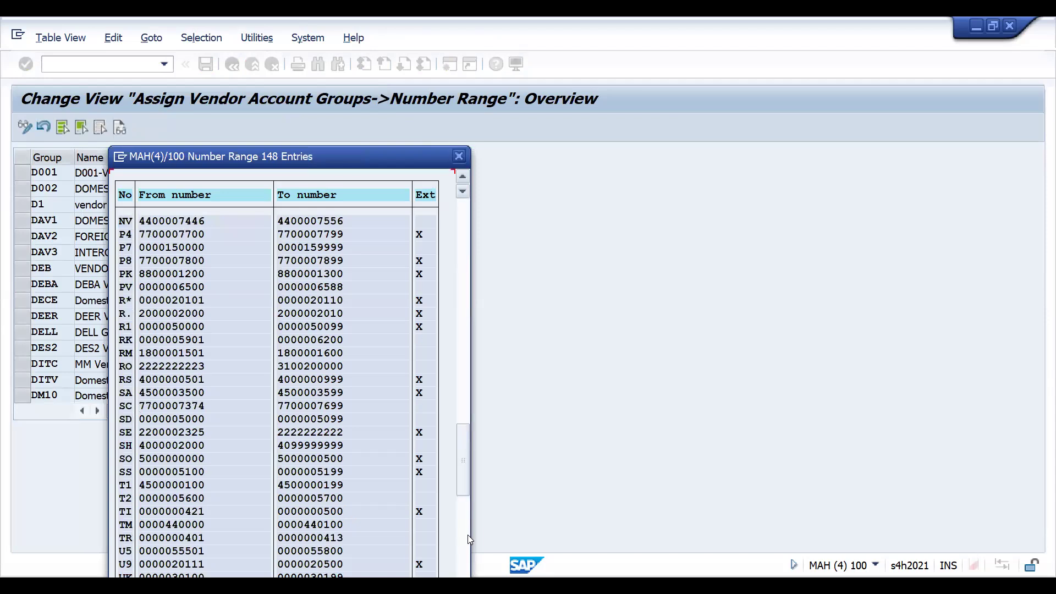
pyautogui.click(465, 351)
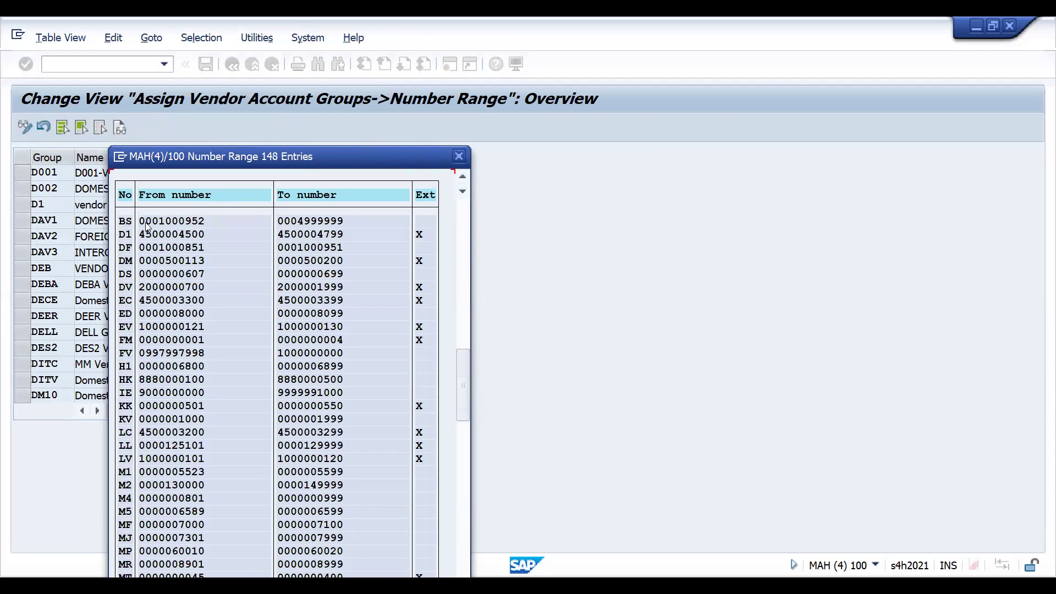
pyautogui.click(459, 156)
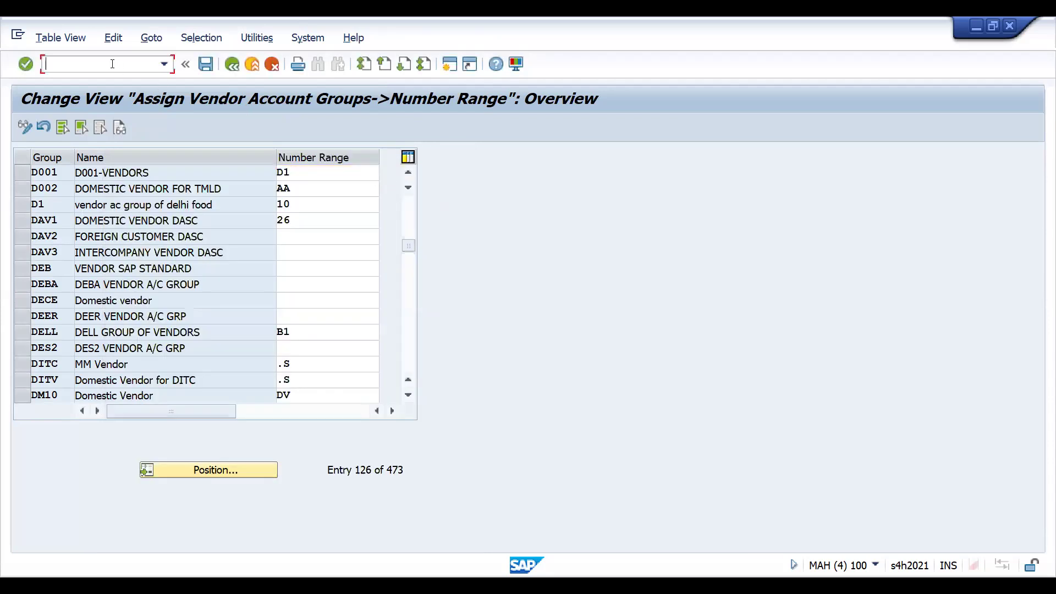
# - Go to transaction BP with /NBP and search for business partners with search term 2 DRAM
pyautogui.write('/NVA')
pyautogui.press('BackSpace')
pyautogui.press('BackSpace')
pyautogui.write('BP')
pyautogui.press('Return')
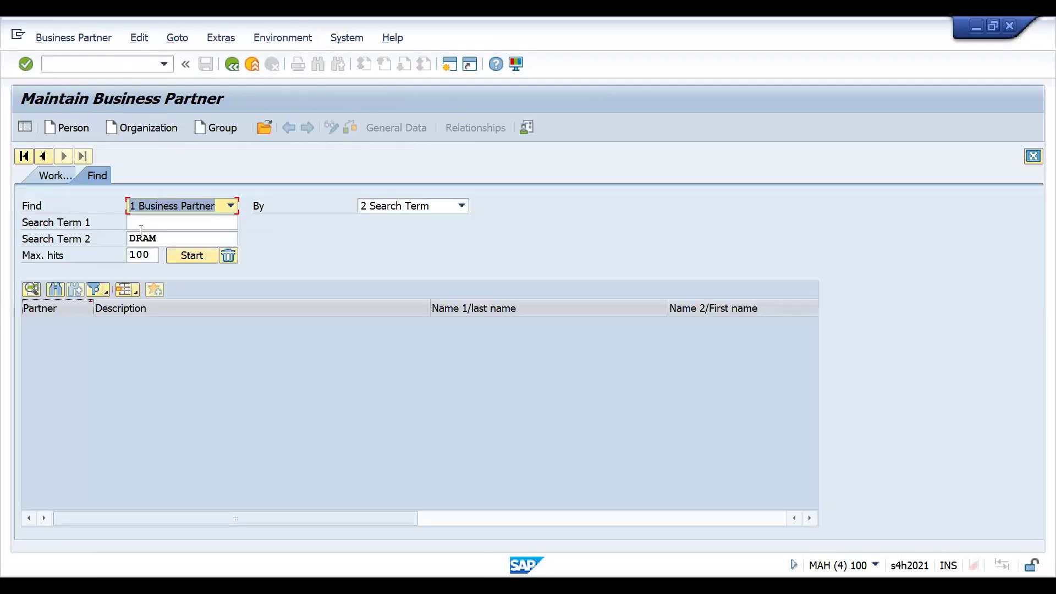
pyautogui.click(192, 257)
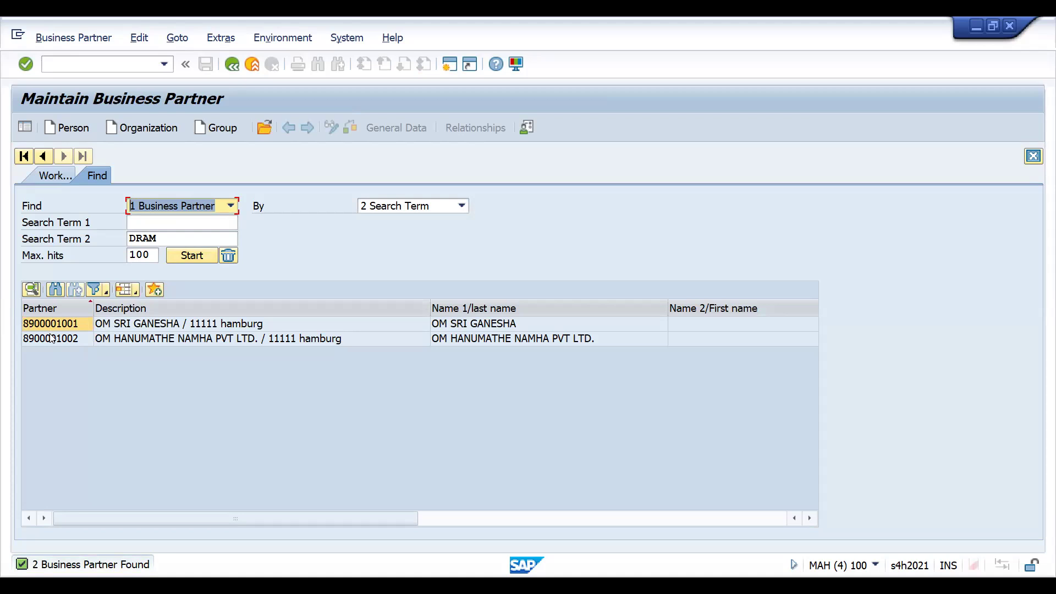
# - Start a new organization in role 000000 business partner (gen.) with grouping D001 DRAM NUM
pyautogui.click(143, 133)
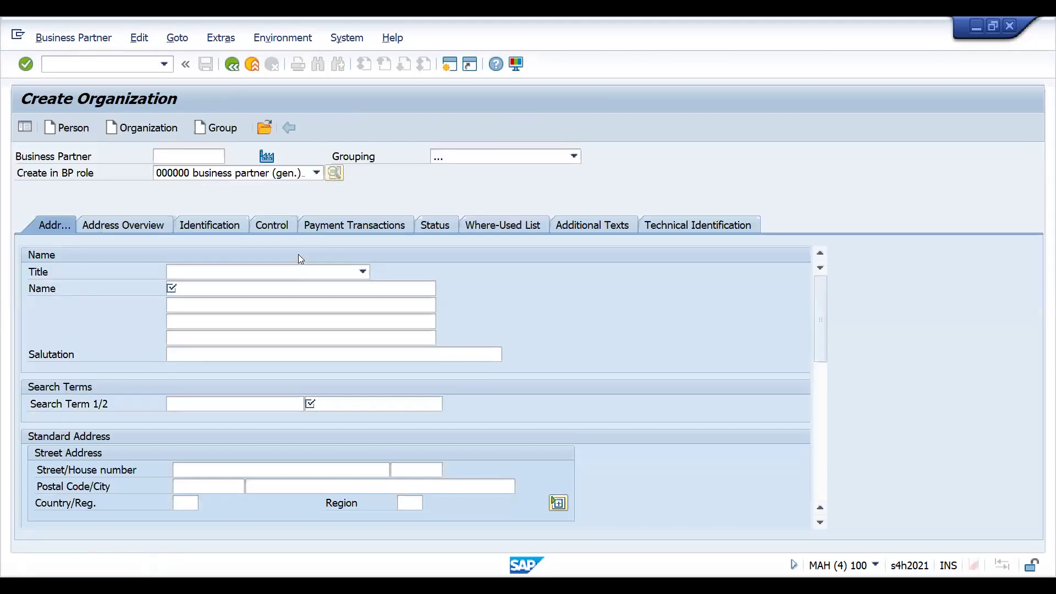
pyautogui.click(261, 173)
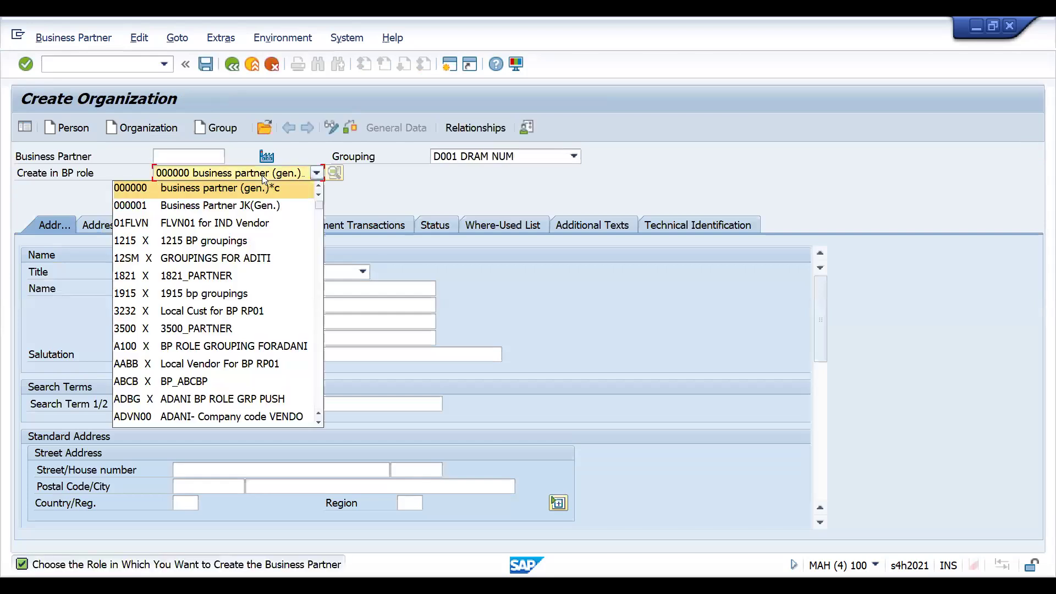
pyautogui.click(262, 175)
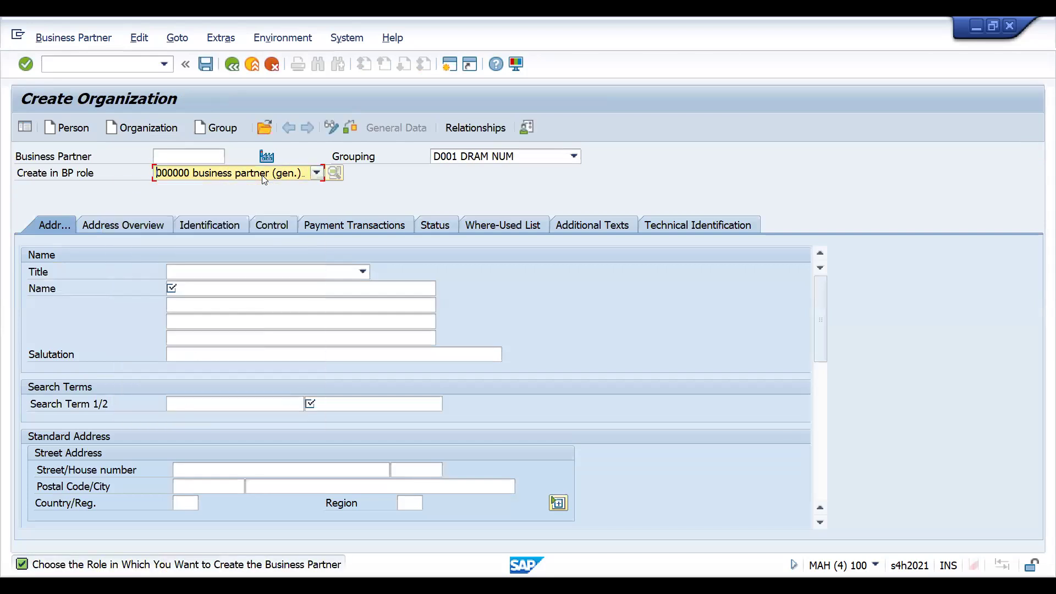
pyautogui.click(476, 158)
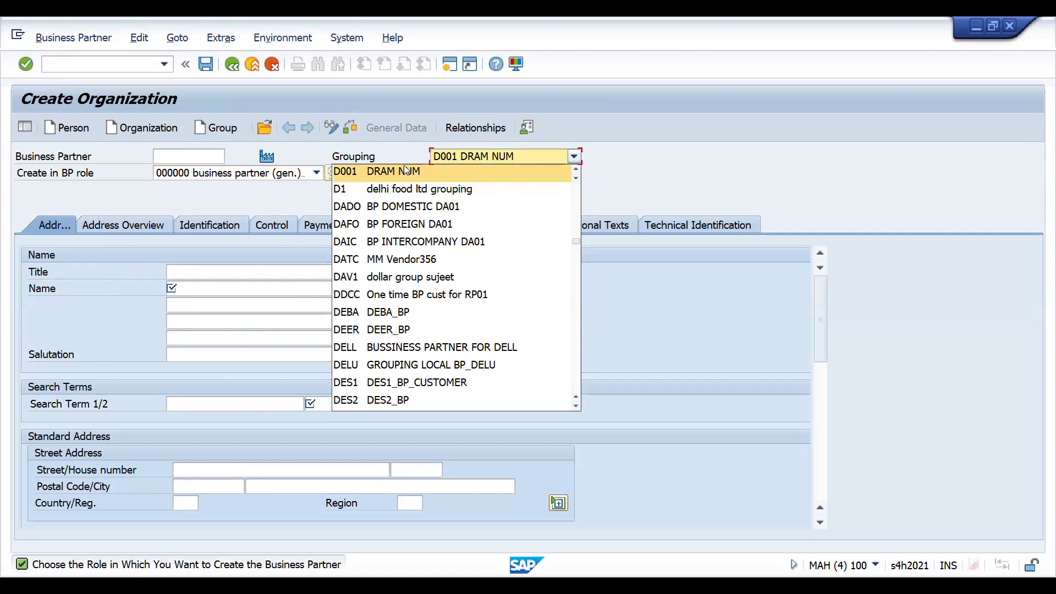
pyautogui.click(437, 166)
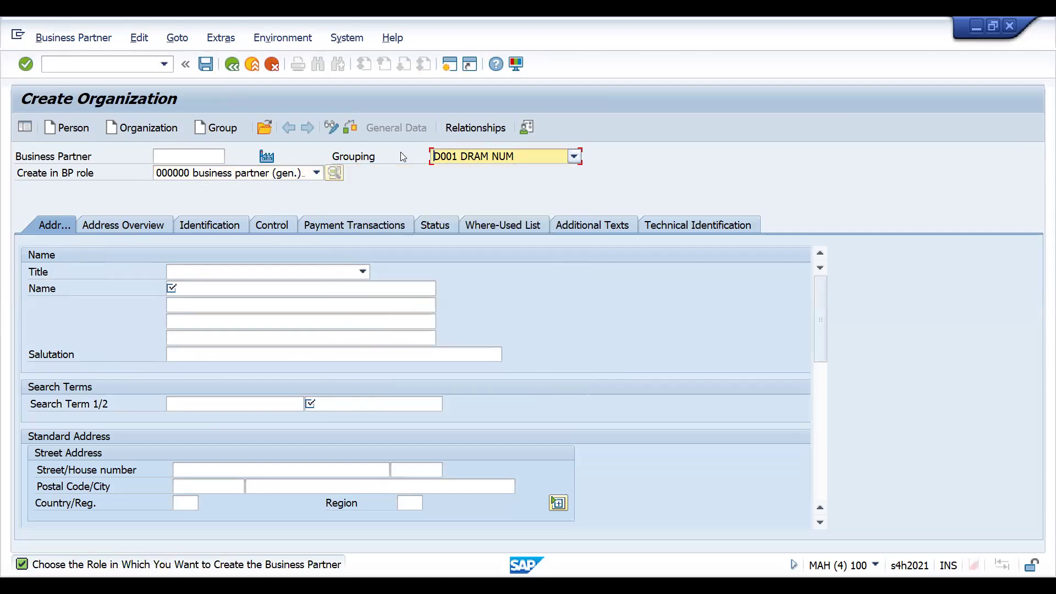
# - Enter title 0003 Company, name HAREKRISHNA PVT. LTD. and search term 2 DRAM for the new organization
pyautogui.click(231, 274)
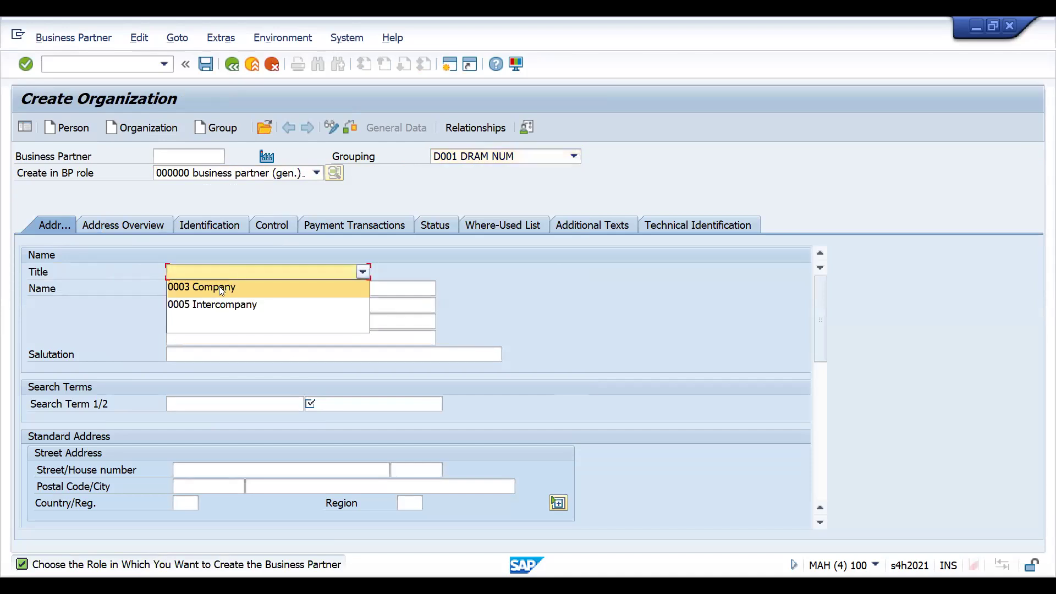
pyautogui.click(219, 286)
pyautogui.click(213, 287)
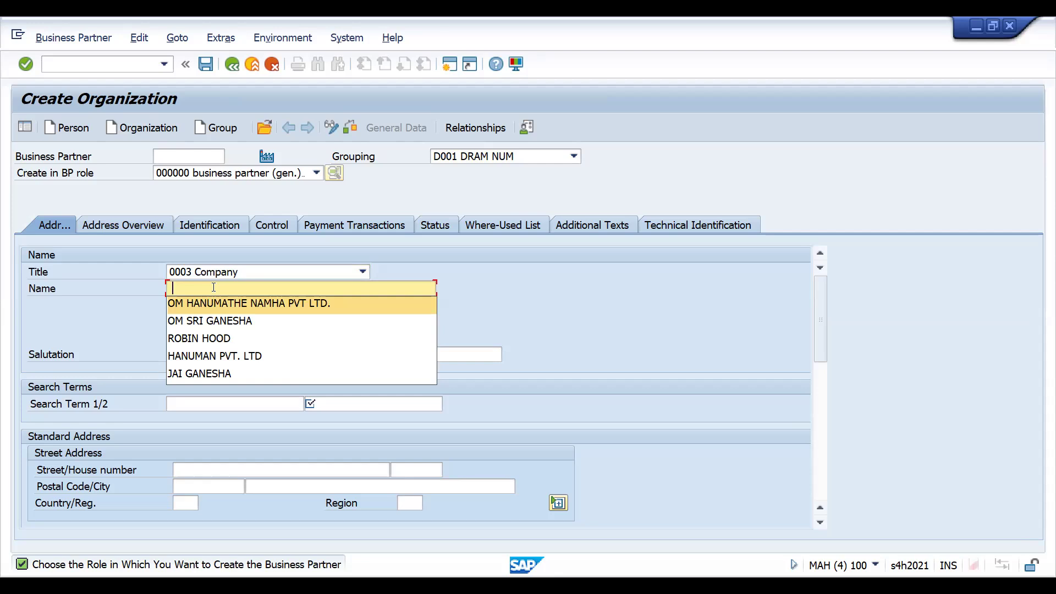
pyautogui.click(213, 288)
pyautogui.write('HAREK')
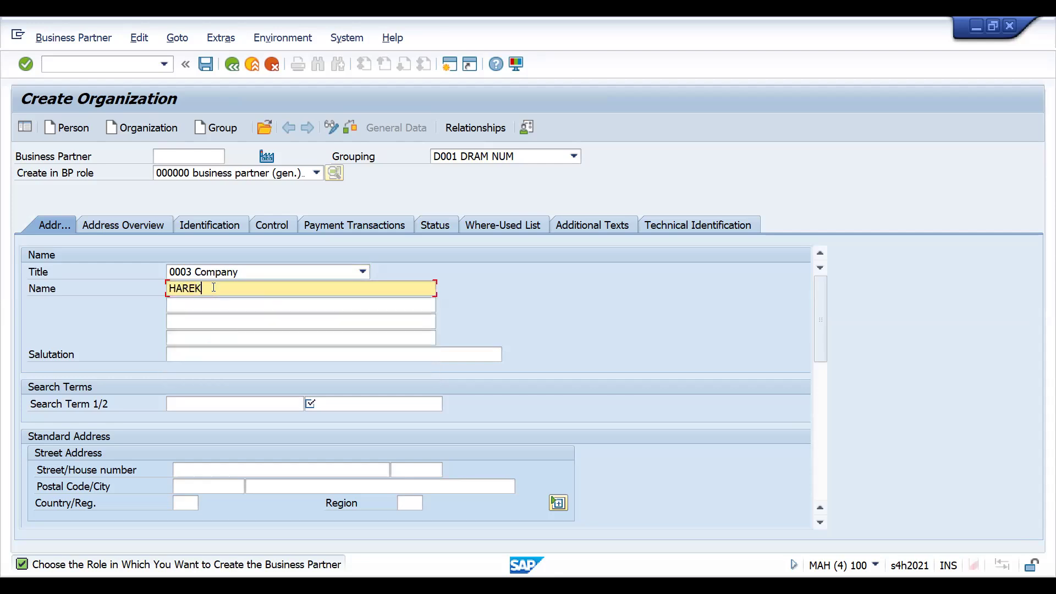
pyautogui.write('RISHNA PVT. LTD.')
pyautogui.click(373, 411)
pyautogui.write('DRAM')
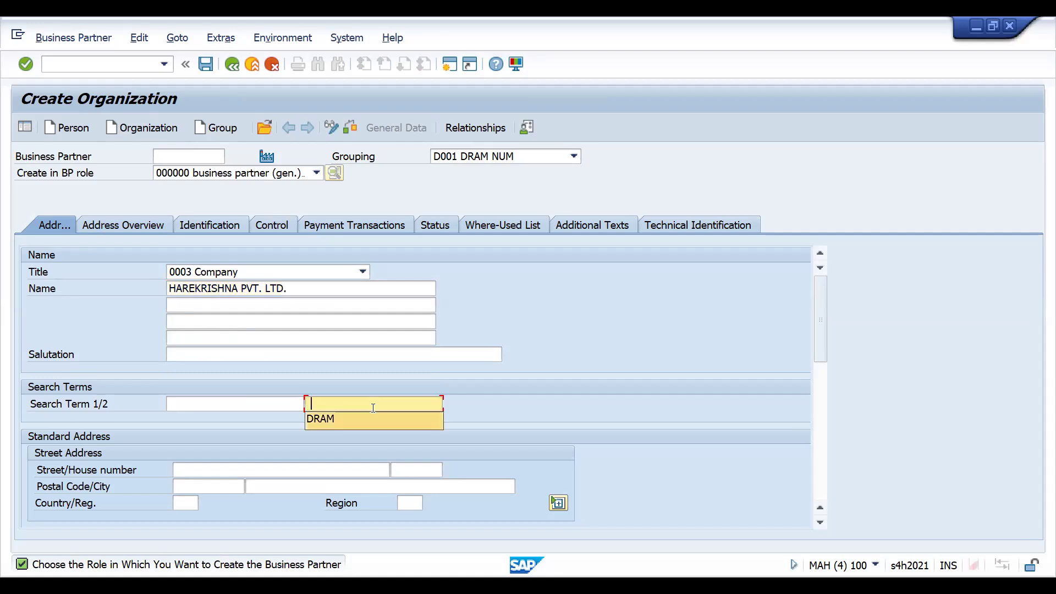
# - Fill in the standard address with postal code 11111, city hamburg, country DE and region HH
pyautogui.press('Tab')
pyautogui.press('Tab')
pyautogui.press('Tab')
pyautogui.write('11111')
pyautogui.press('Tab')
pyautogui.press('Down')
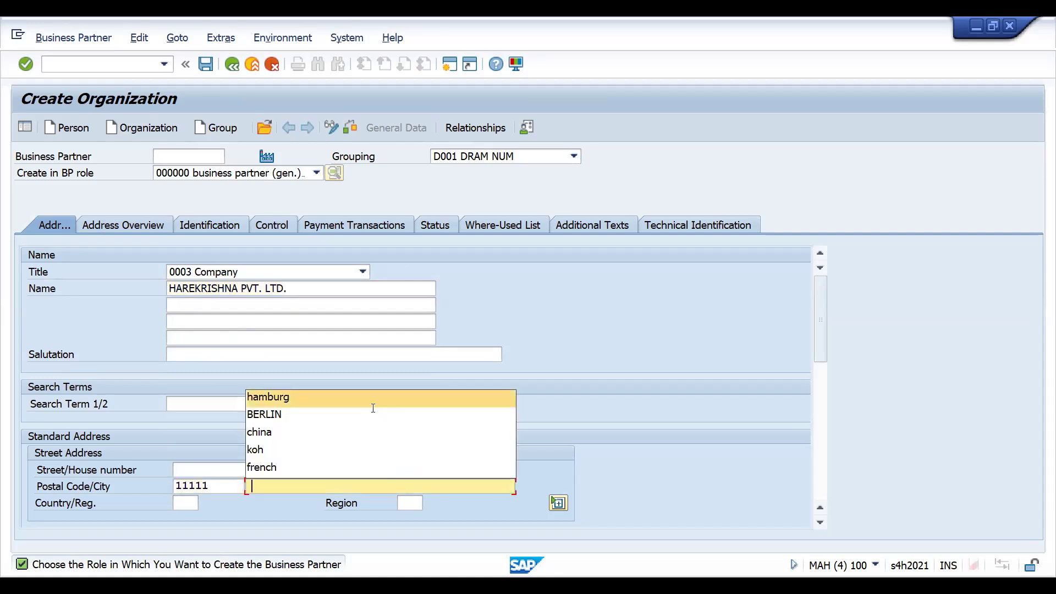
pyautogui.press('Return')
pyautogui.press('Tab')
pyautogui.press('Down')
pyautogui.press('Return')
# - Set the communication language to EN English and save the new business partner
pyautogui.press('Tab')
pyautogui.press('Down')
pyautogui.press('Return')
pyautogui.press('Tab')
pyautogui.press('Tab')
pyautogui.press('Tab')
pyautogui.press('Tab')
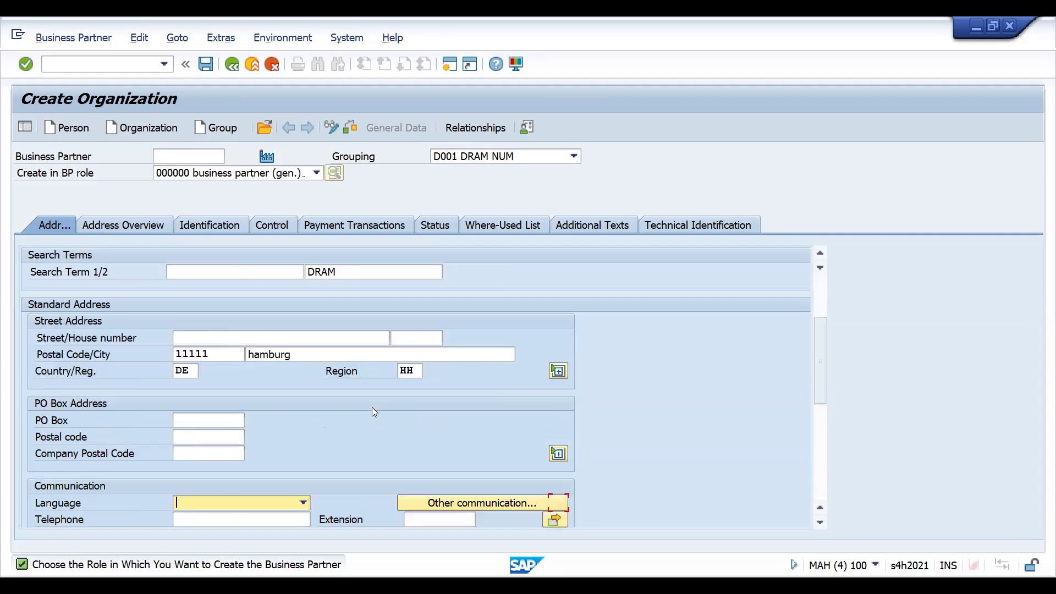
pyautogui.write('en')
pyautogui.press('Return')
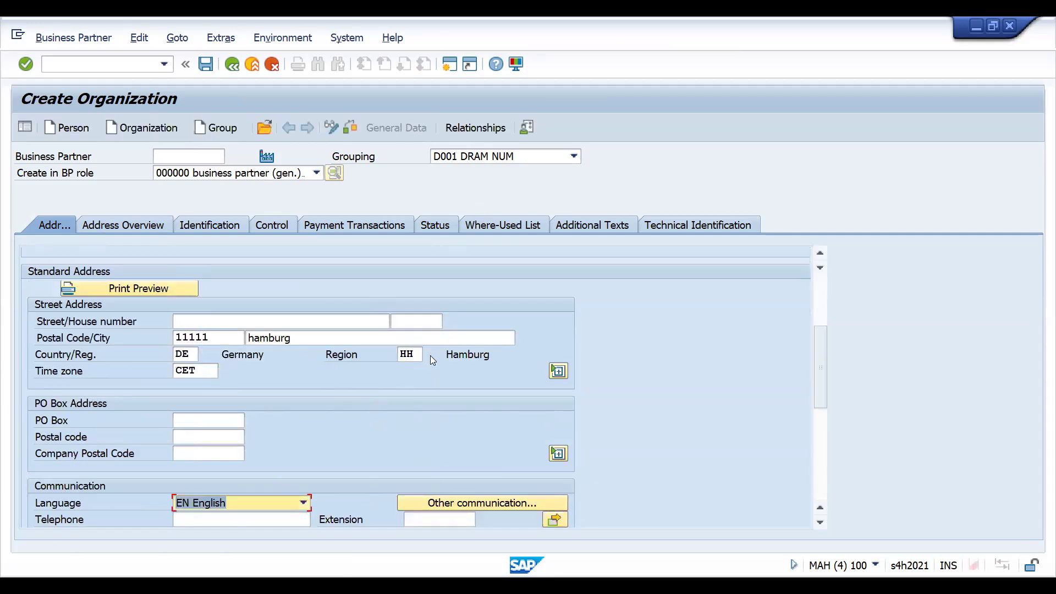
pyautogui.press('Return')
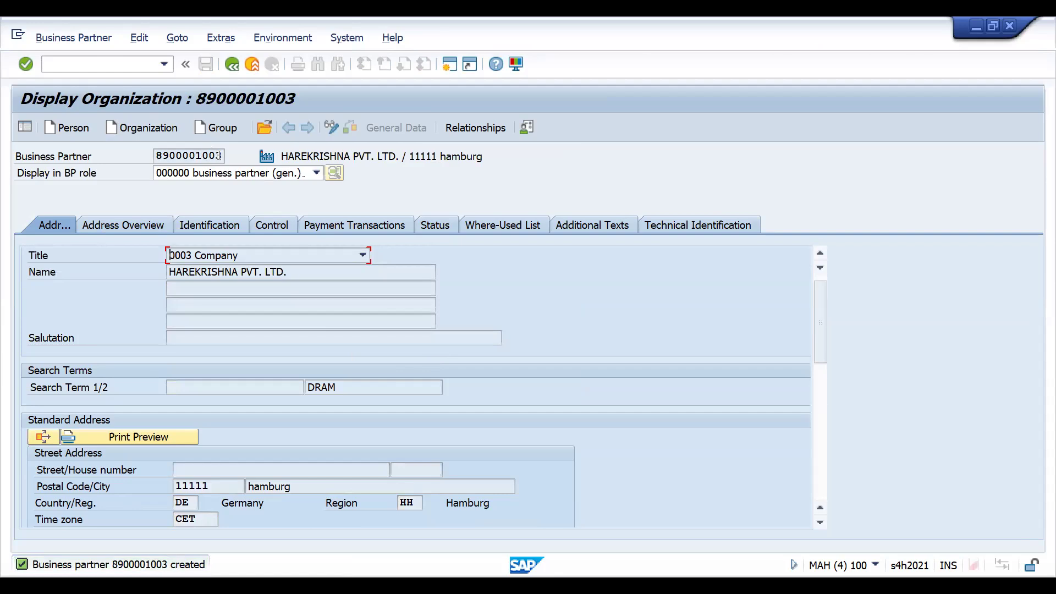
# - Switch the saved organization to change mode and add the role ZFCU0O DRAM CUST FI ROLE
pyautogui.click(439, 226)
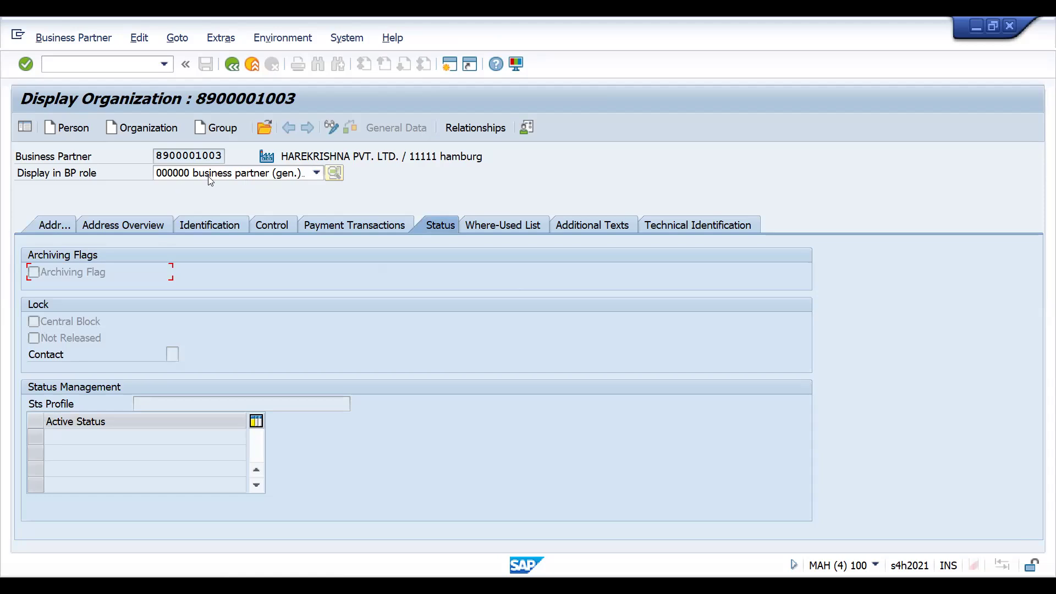
pyautogui.click(317, 173)
pyautogui.click(316, 173)
pyautogui.click(329, 129)
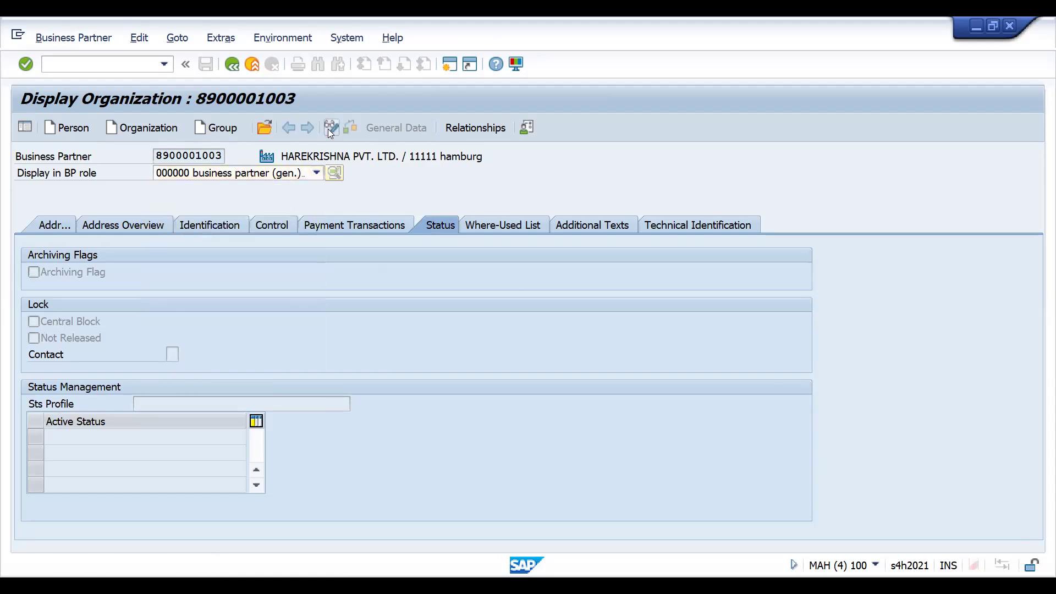
pyautogui.click(197, 174)
pyautogui.press('z')
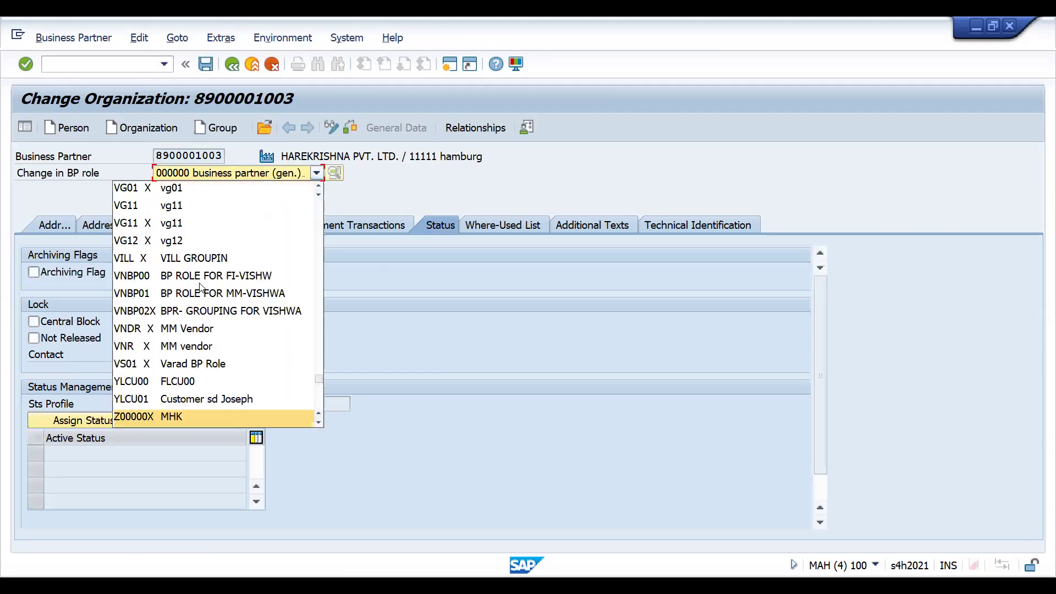
pyautogui.press('f')
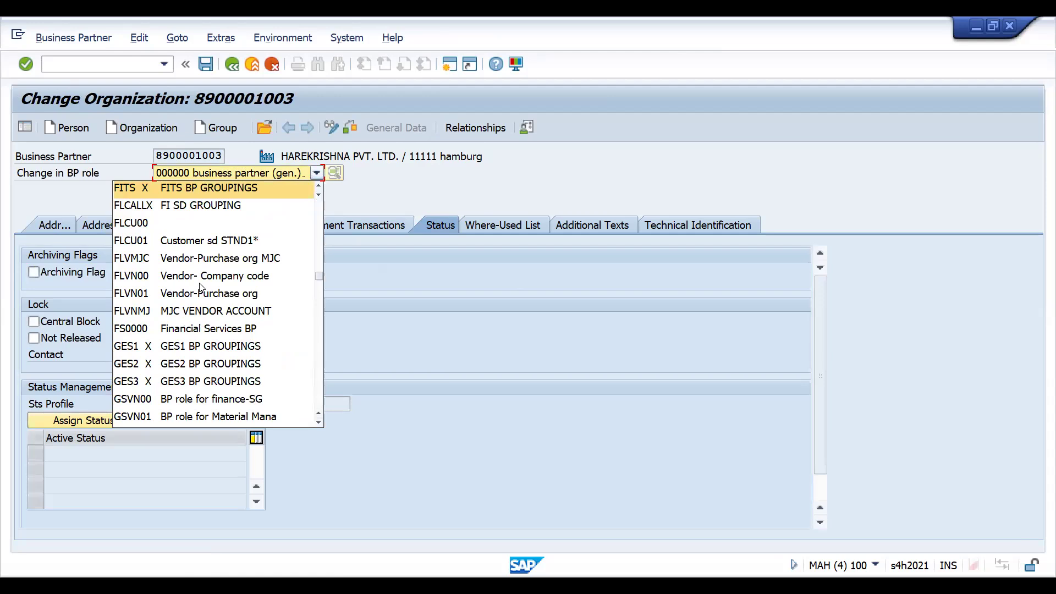
pyautogui.press('z')
pyautogui.press('f')
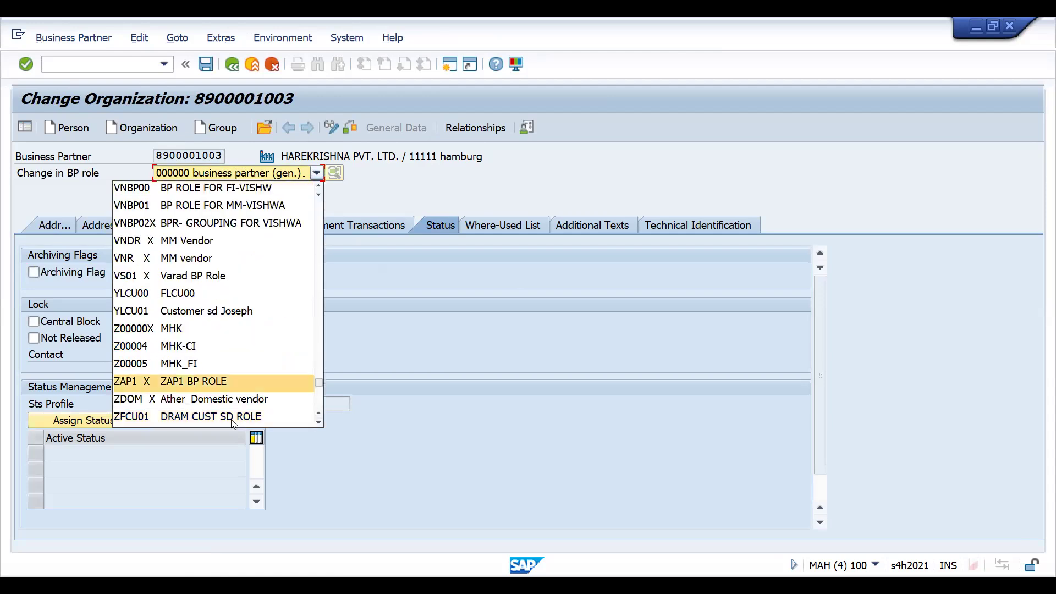
pyautogui.press('Down')
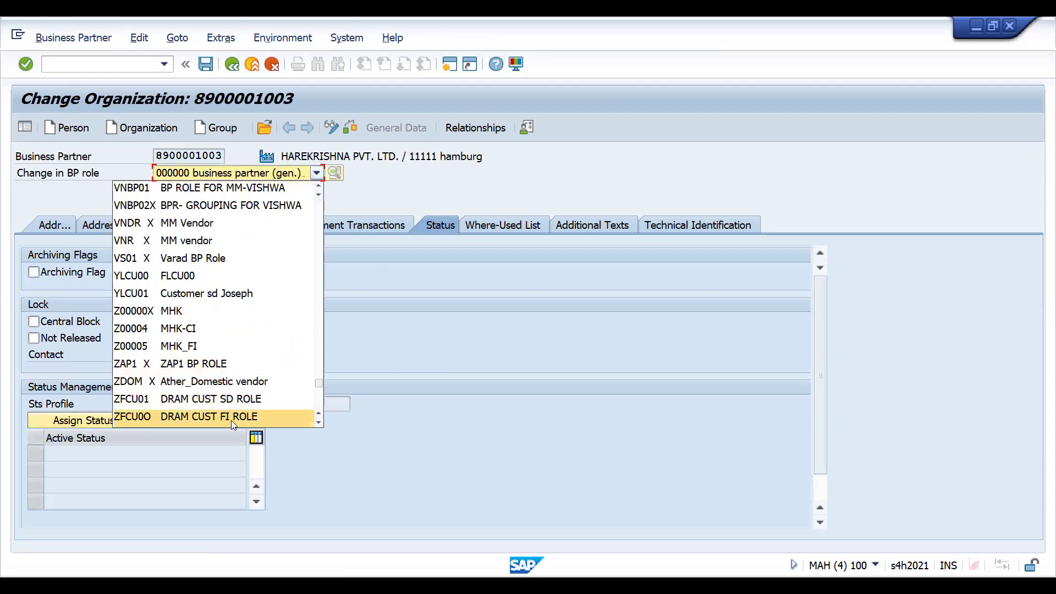
pyautogui.click(231, 420)
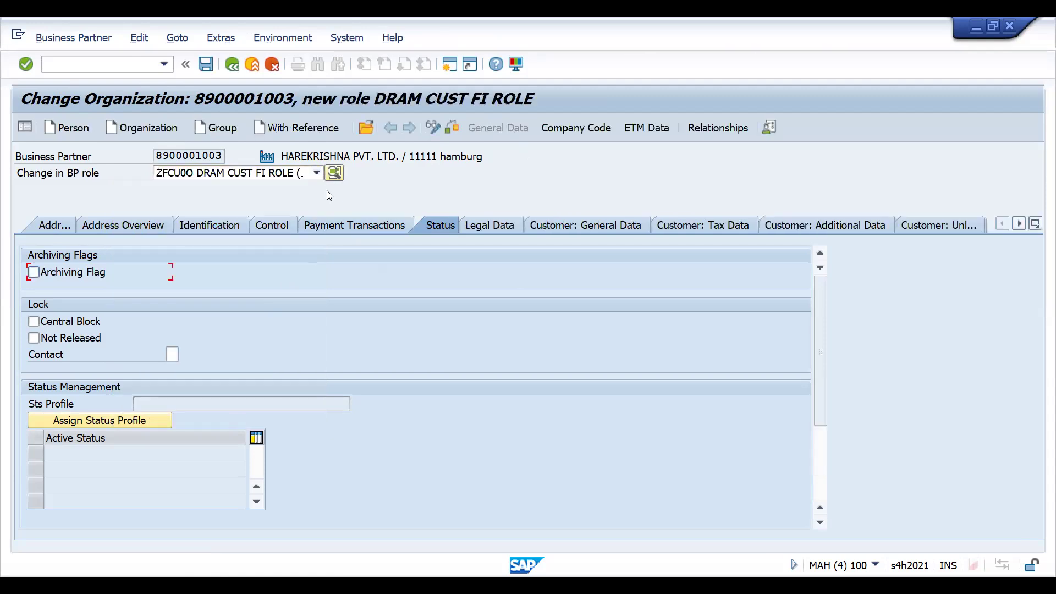
# - Review the address data carried into the new role, then open the company code data for company code DRT1
pyautogui.click(61, 227)
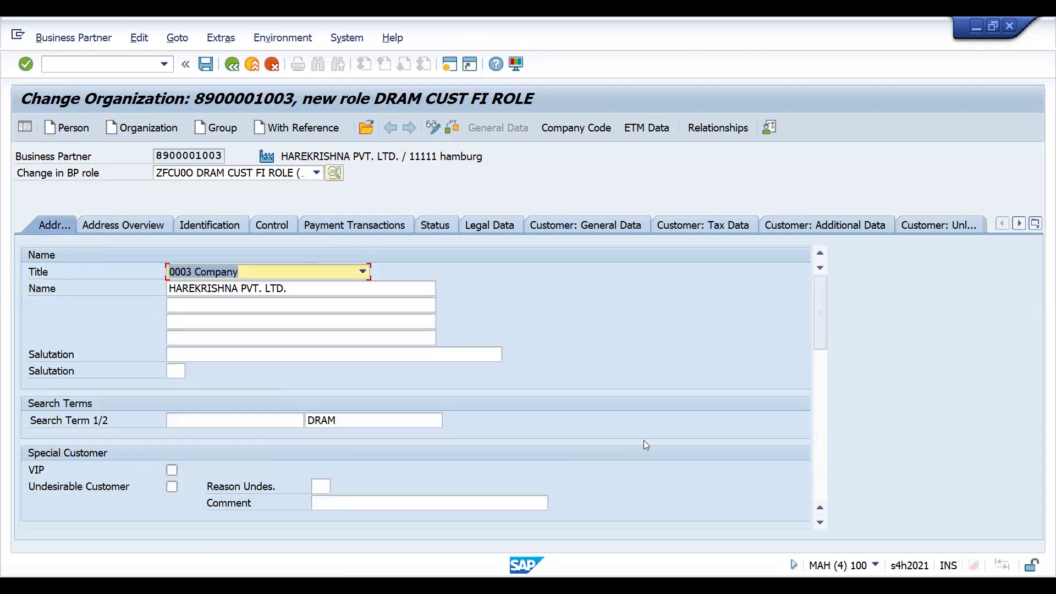
pyautogui.click(819, 483)
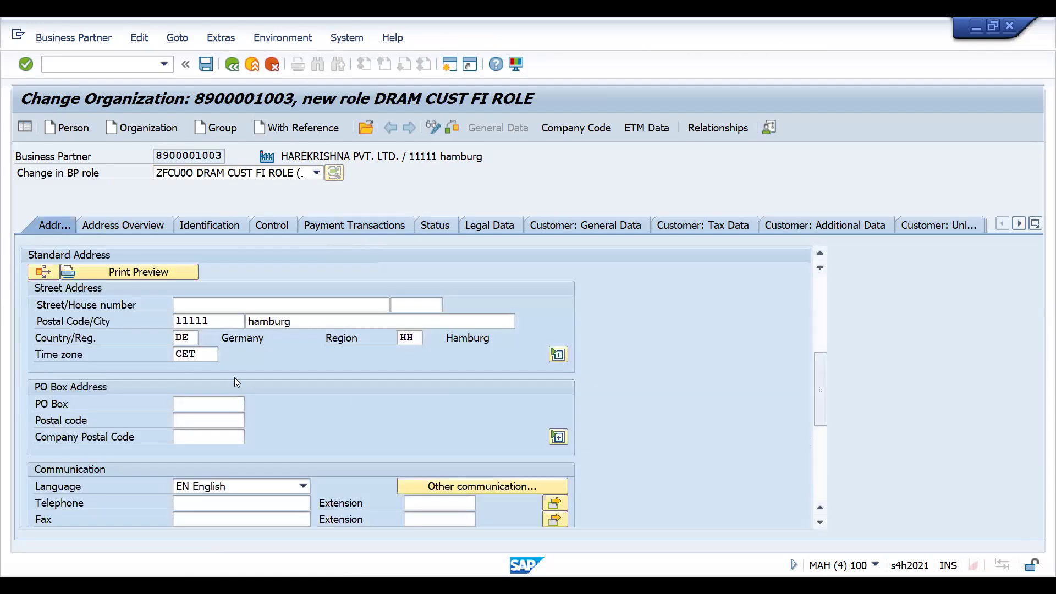
pyautogui.click(577, 128)
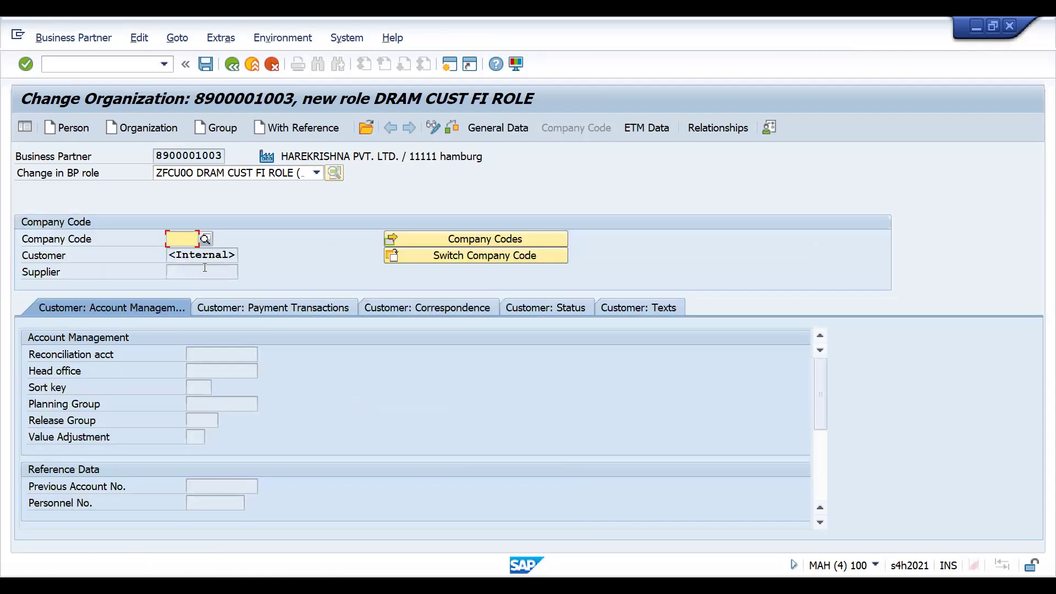
pyautogui.press('Return')
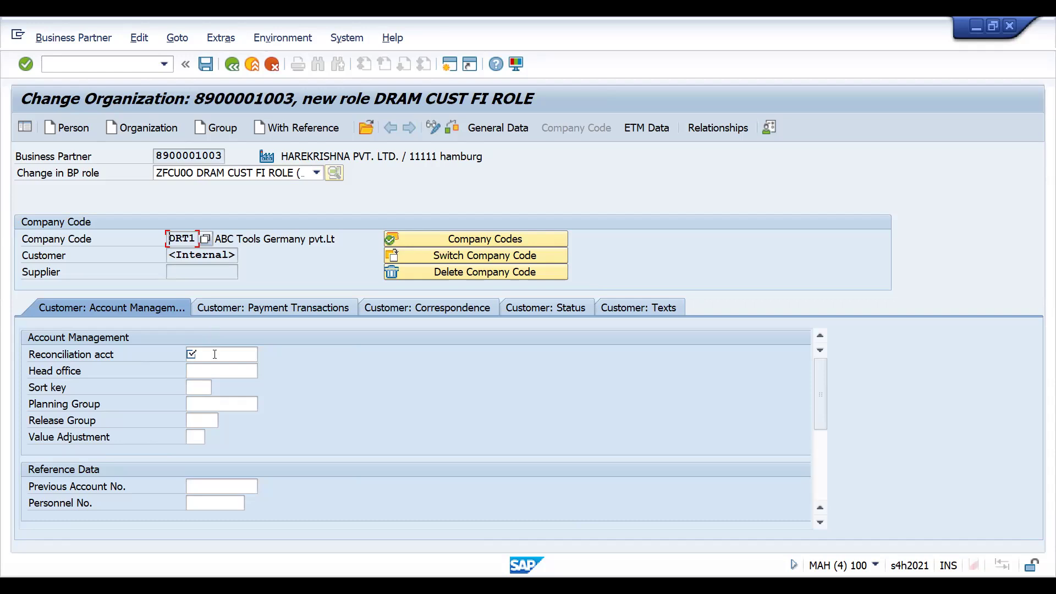
# - Set the reconciliation account to 140000 and save, choosing not to display the VAT registration warning again
pyautogui.click(214, 354)
pyautogui.write('140000')
pyautogui.press('Return')
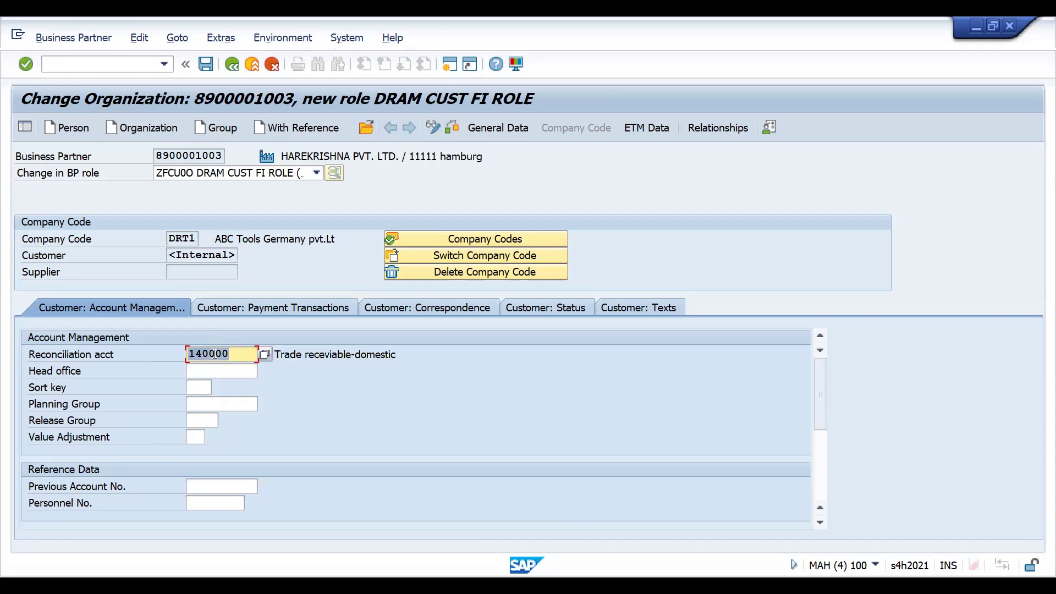
pyautogui.hotkey('ctrl', 's')
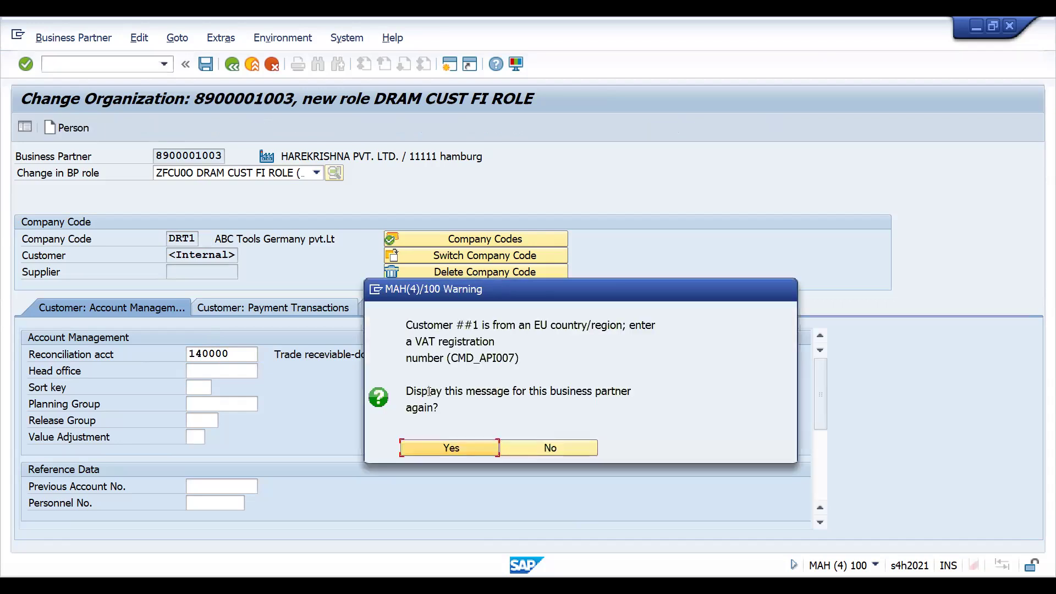
pyautogui.click(532, 444)
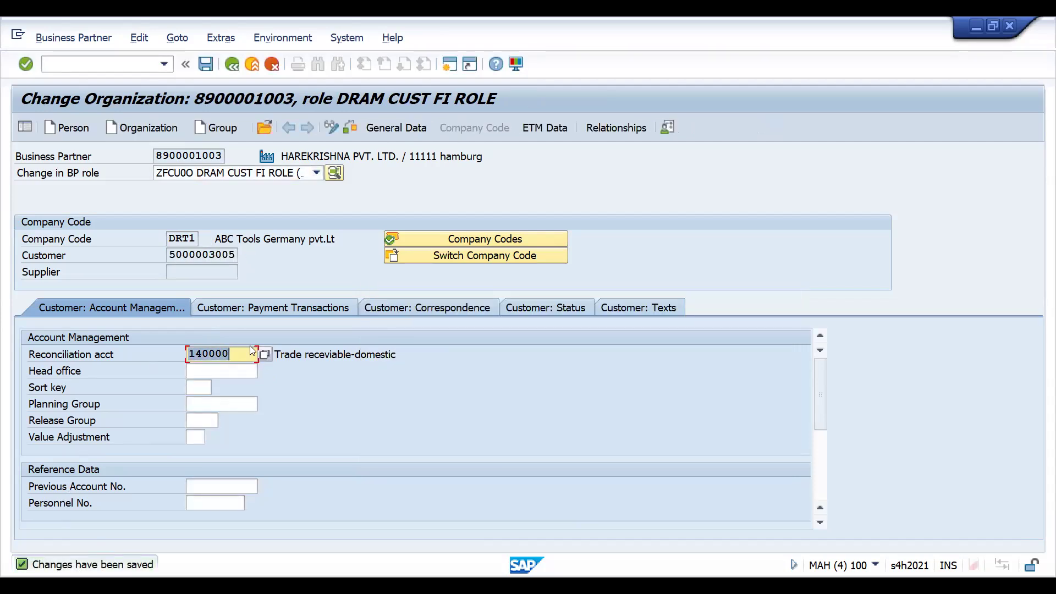
# - Check the customer status and the general customer data, comparing the customer number with the business partner number
pyautogui.click(545, 306)
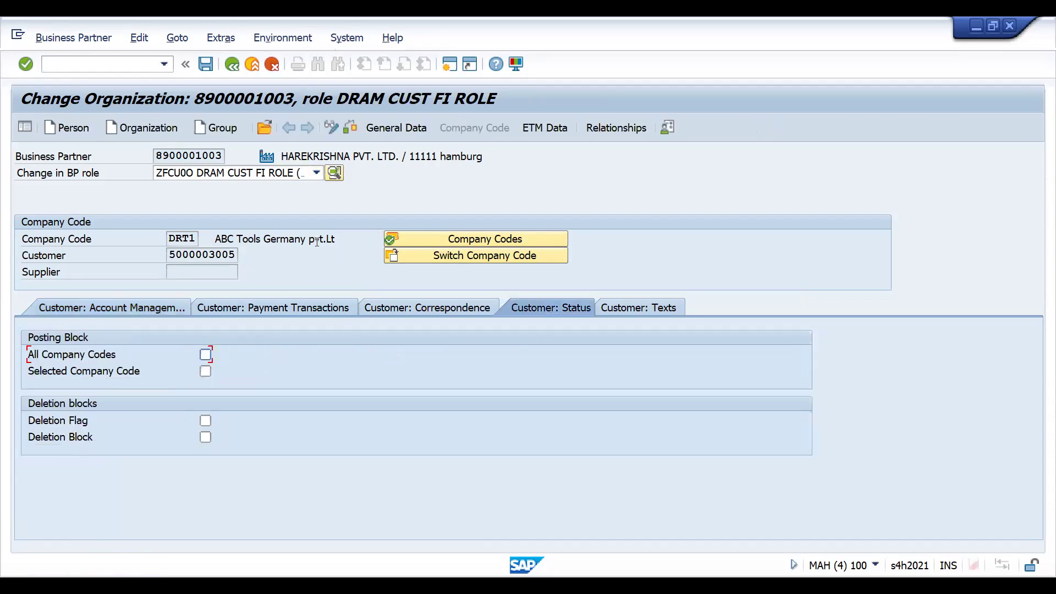
pyautogui.click(397, 128)
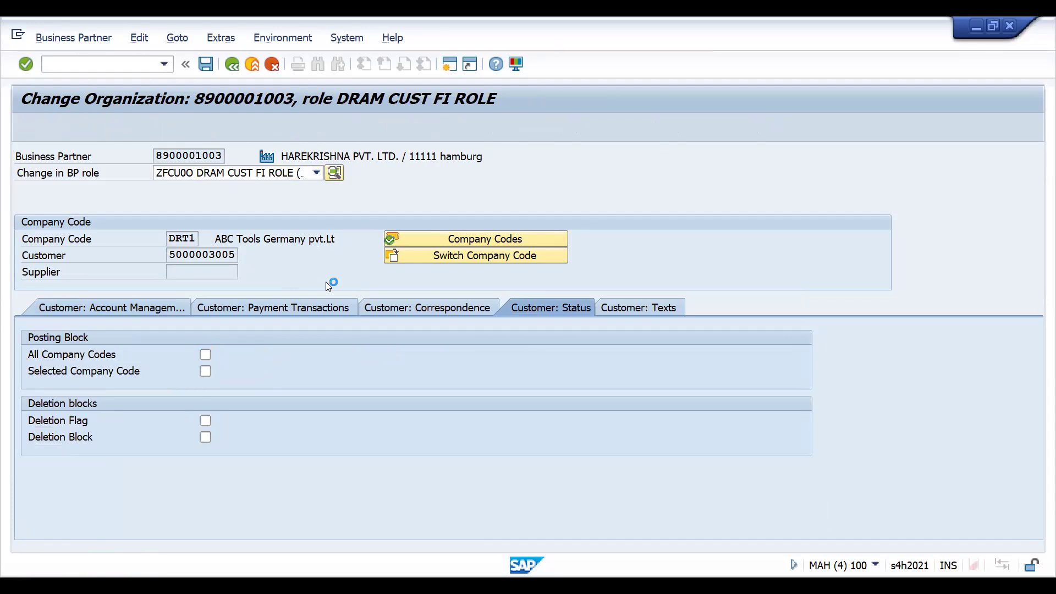
pyautogui.click(602, 226)
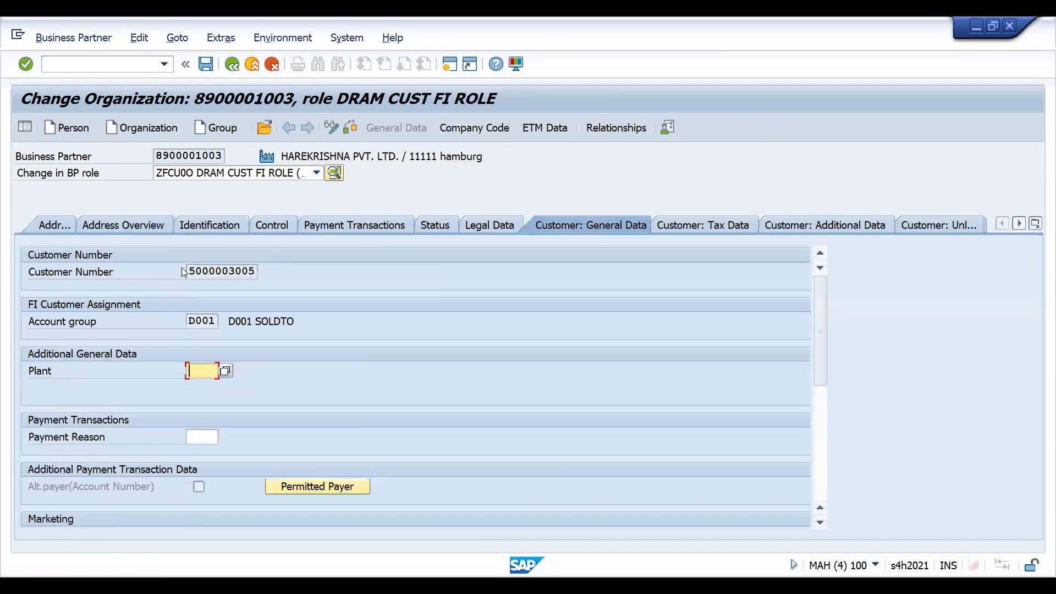
pyautogui.moveTo(187, 271); pyautogui.dragTo(265, 269)
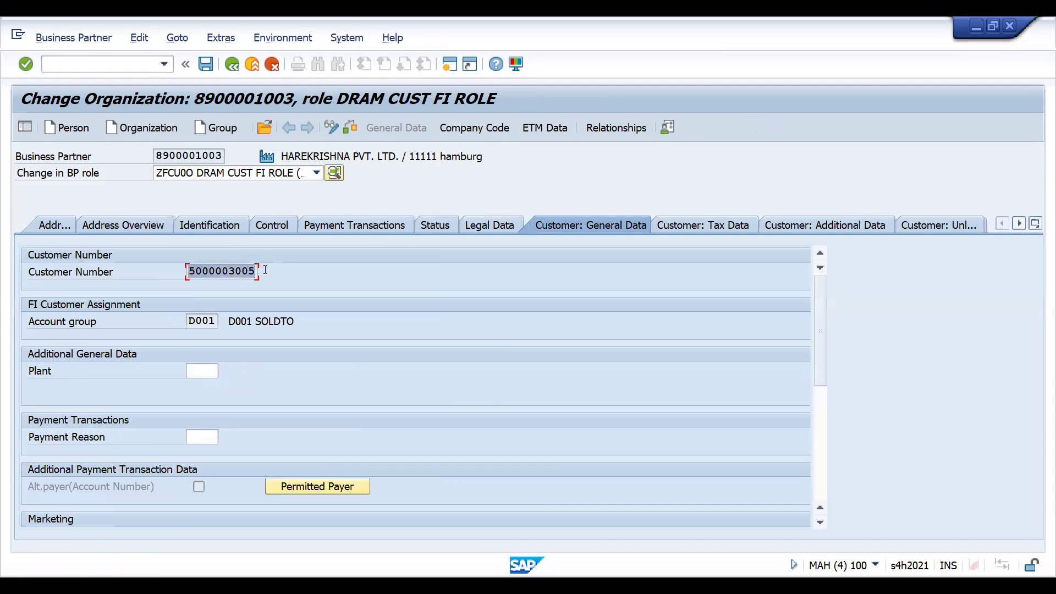
pyautogui.click(264, 270)
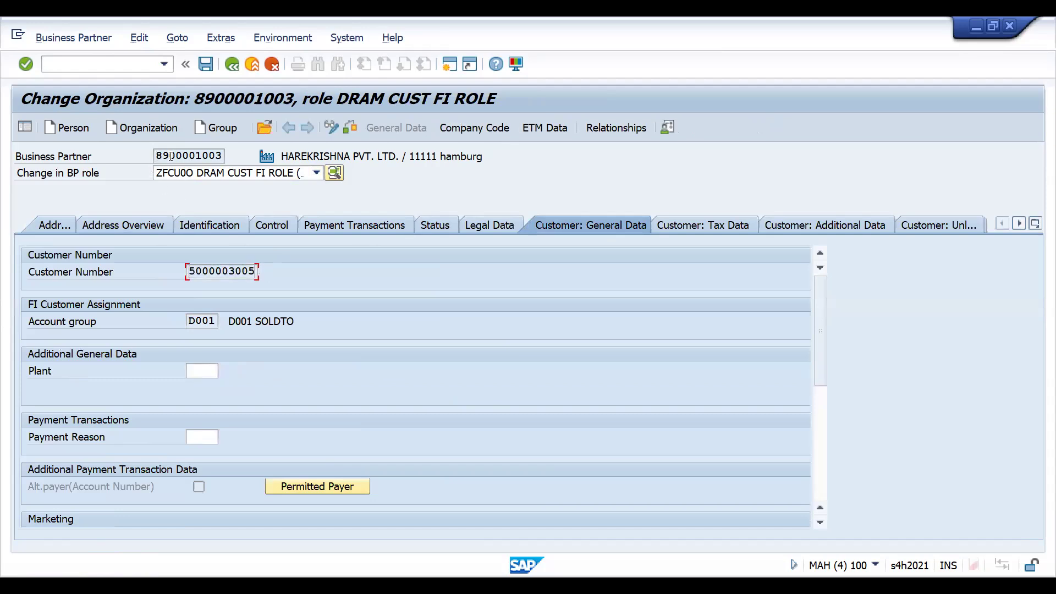
pyautogui.moveTo(188, 272); pyautogui.dragTo(257, 273)
pyautogui.click(257, 273)
pyautogui.moveTo(157, 155); pyautogui.dragTo(231, 149)
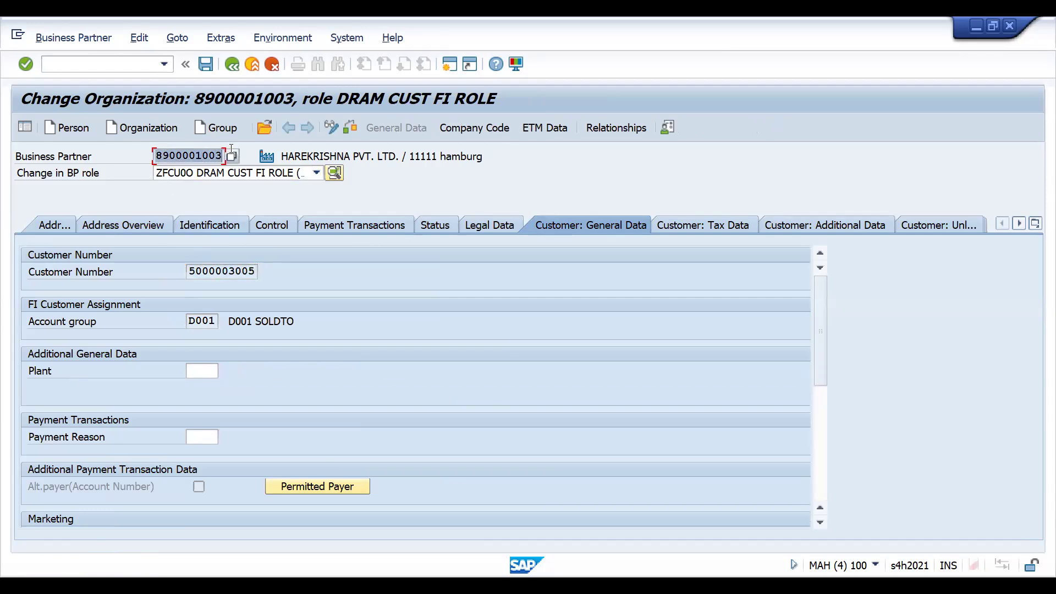
pyautogui.click(232, 155)
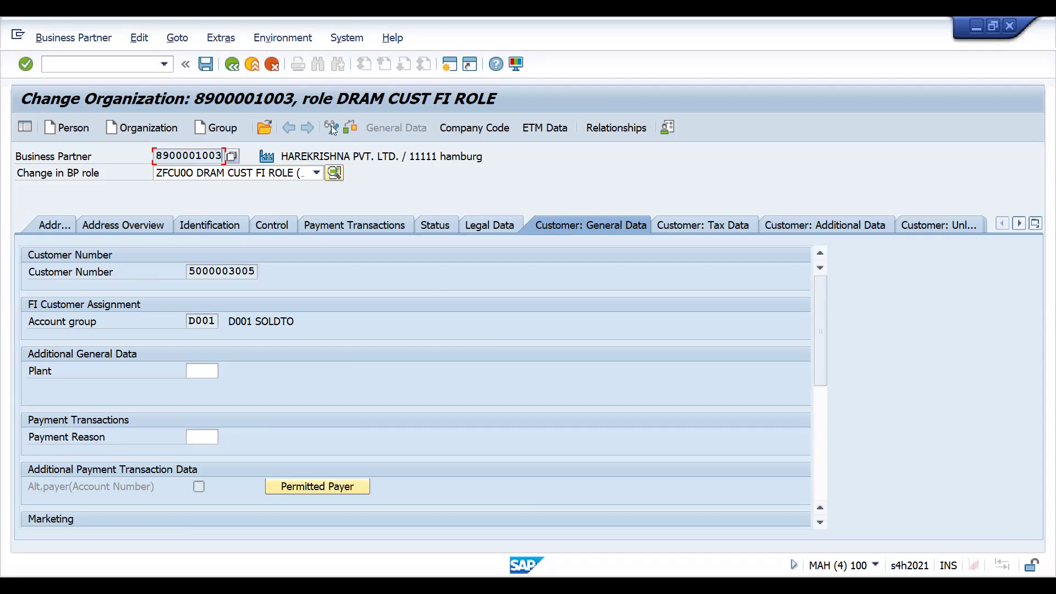
# - Add the role ZFCU01 DRAM CUST SD ROLE to the business partner
pyautogui.click(287, 180)
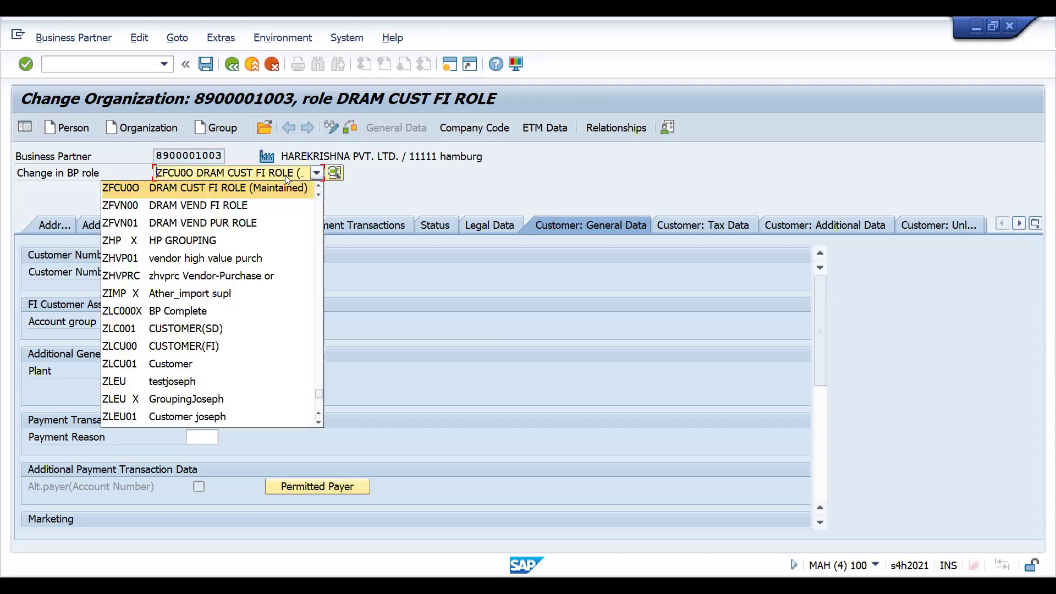
pyautogui.scroll(1, 274, 185)
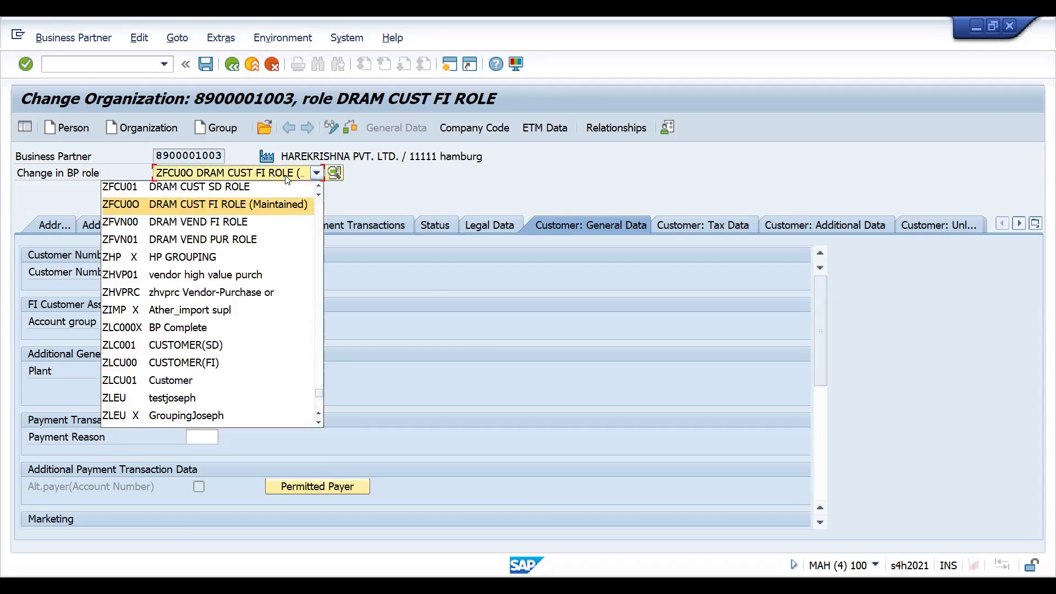
pyautogui.click(268, 187)
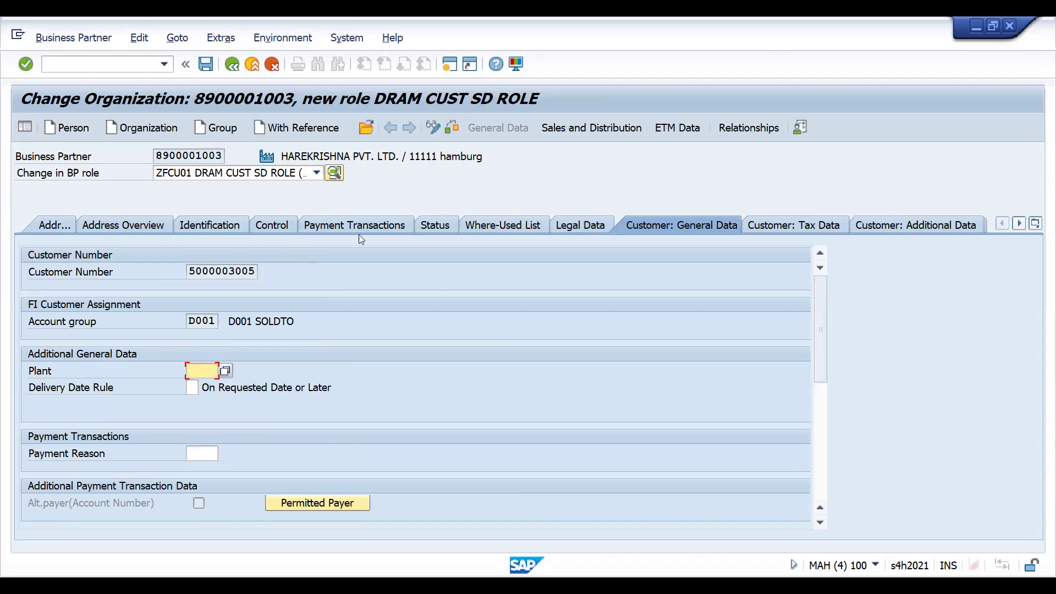
# - Open the sales and distribution data and try sales organization ZRT1, distribution channel DI and division DC as the sales area
pyautogui.click(554, 134)
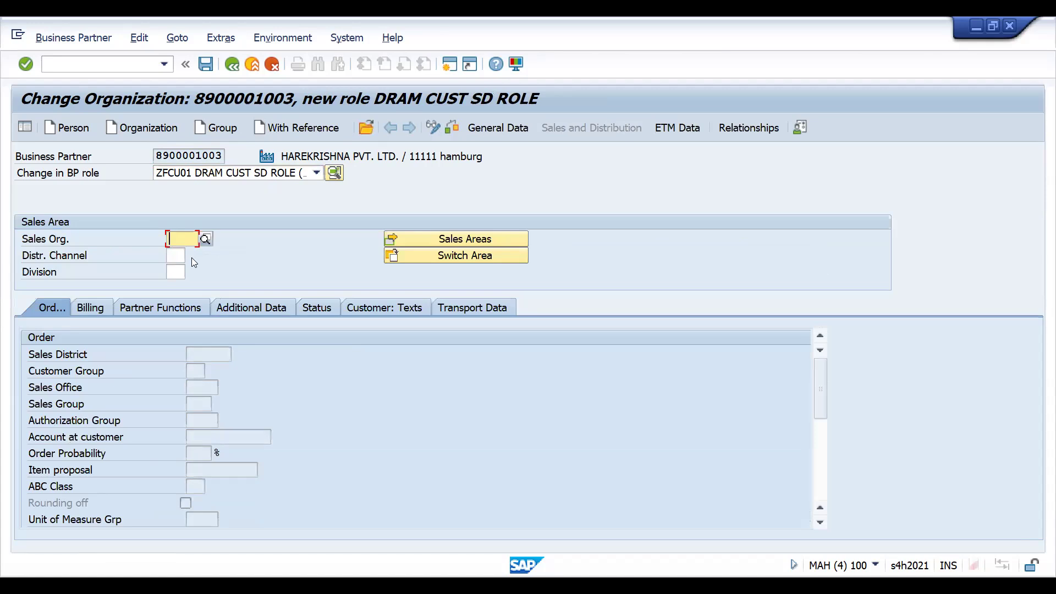
pyautogui.write('ZRT1')
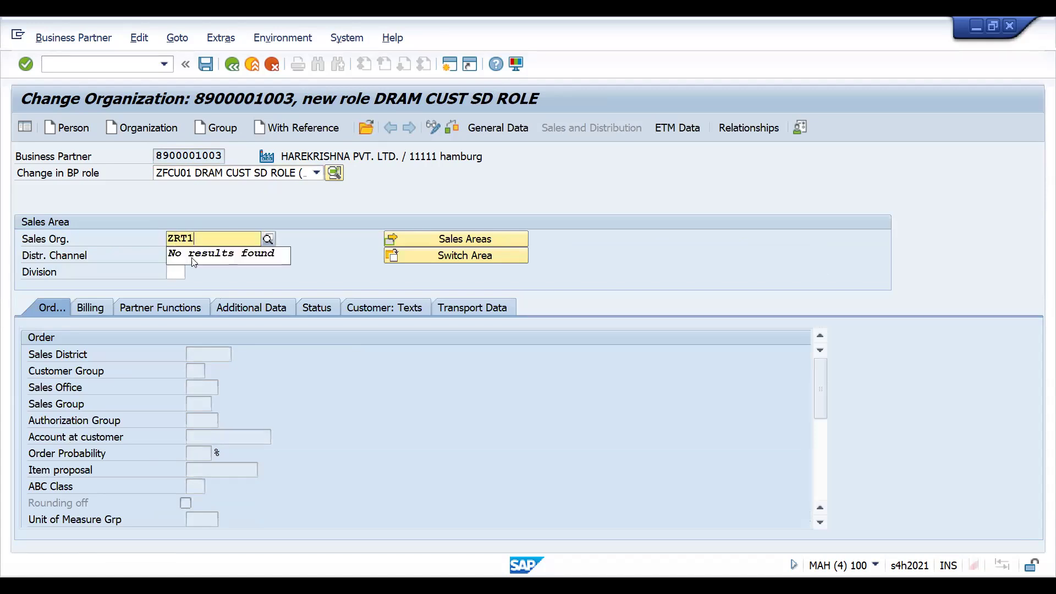
pyautogui.click(193, 258)
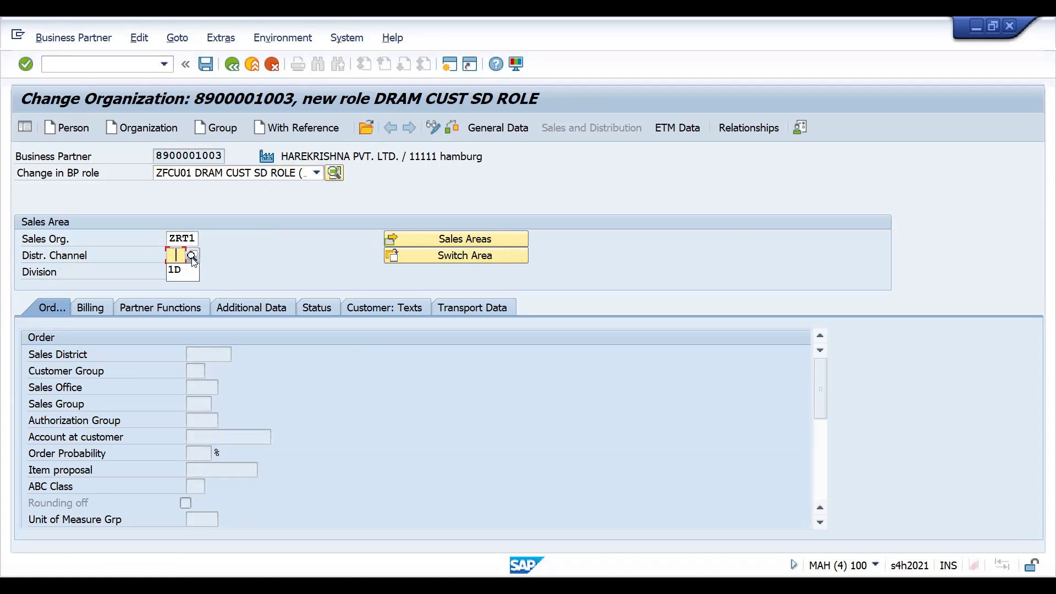
pyautogui.write('D')
pyautogui.write('I')
pyautogui.write('DC')
pyautogui.press('Return')
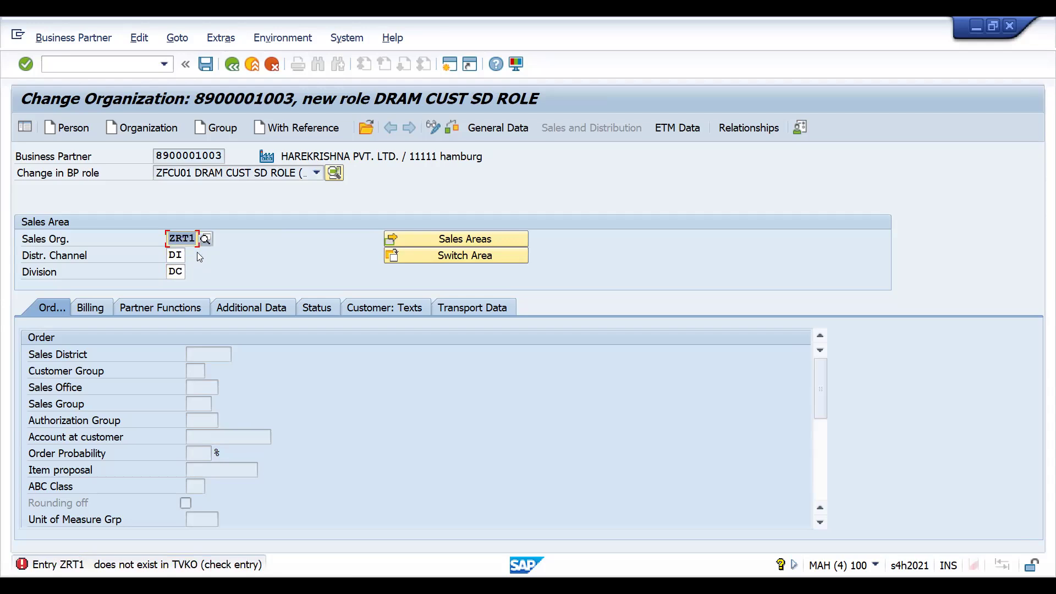
# - Replace the sales area with the existing combination DRT1, DI, DC (DRAM TIMES GLOBAL, DISTRIBUTORS, COMMON DIV) from the list of possible entries
pyautogui.click(203, 239)
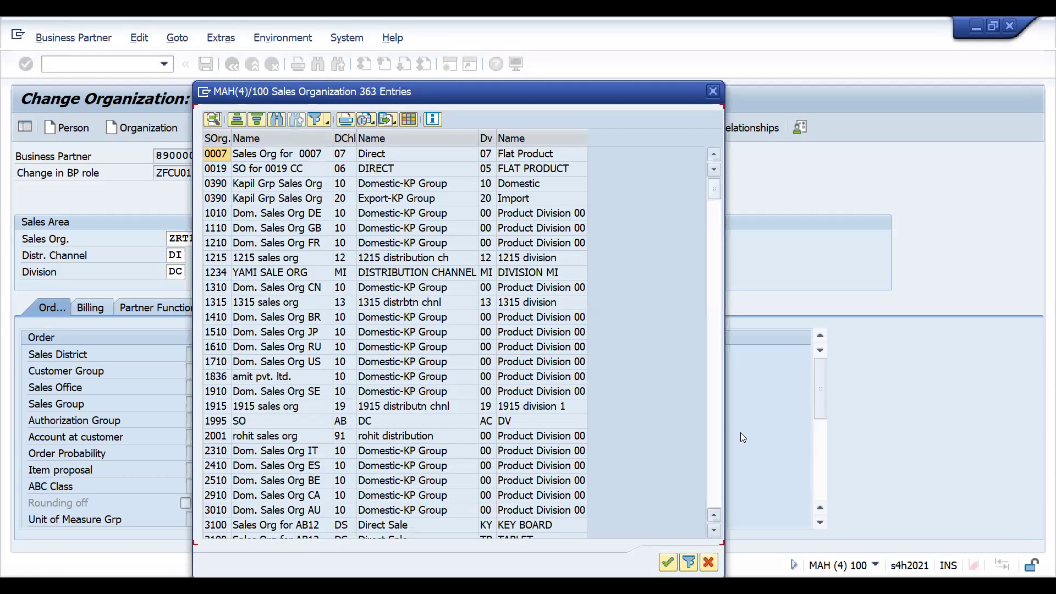
pyautogui.click(716, 500)
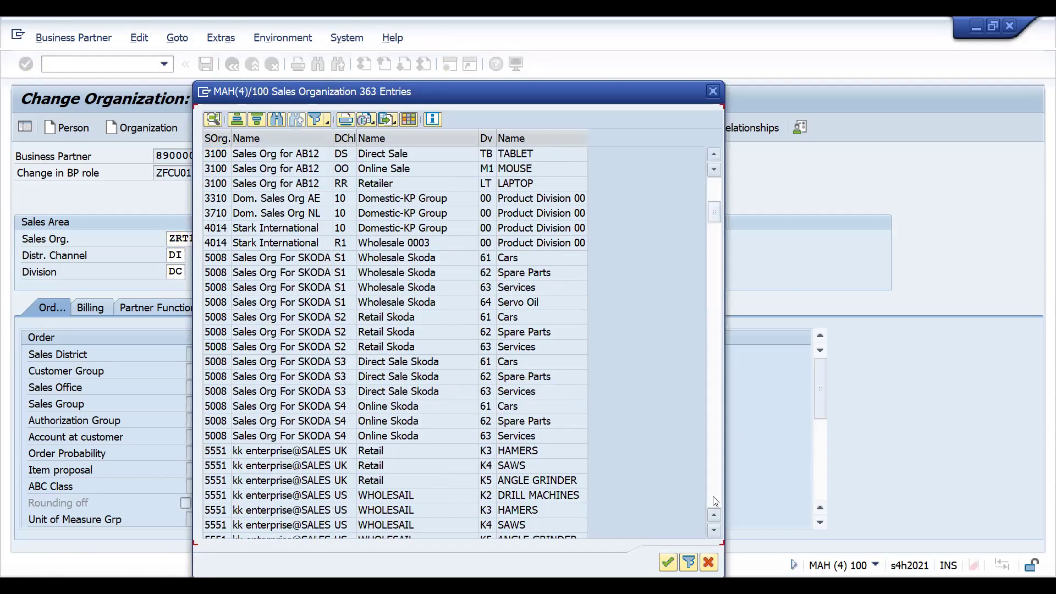
pyautogui.click(716, 500)
pyautogui.click(715, 501)
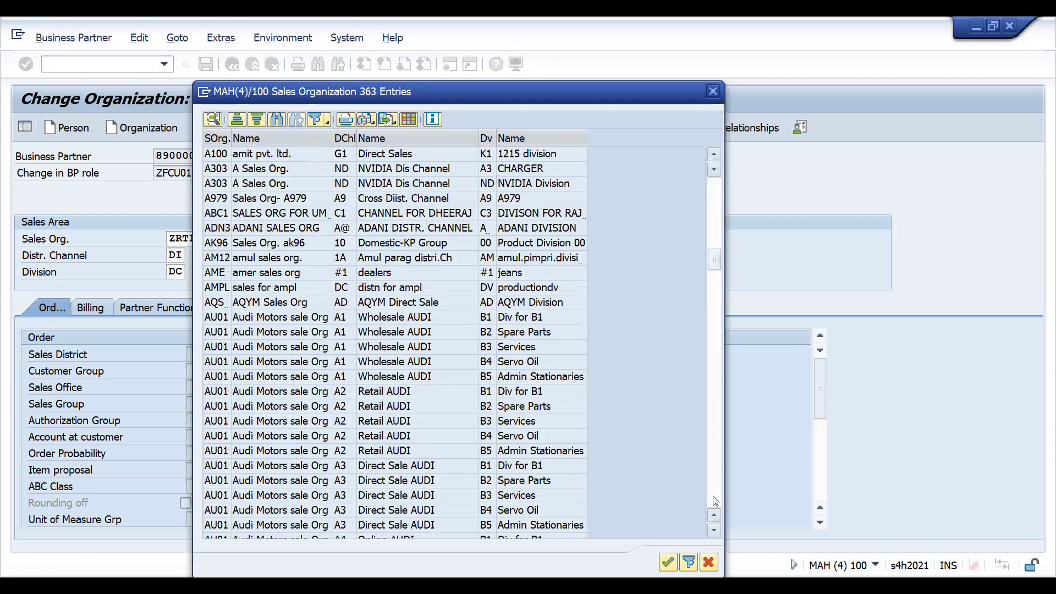
pyautogui.click(716, 500)
pyautogui.click(715, 501)
pyautogui.click(716, 501)
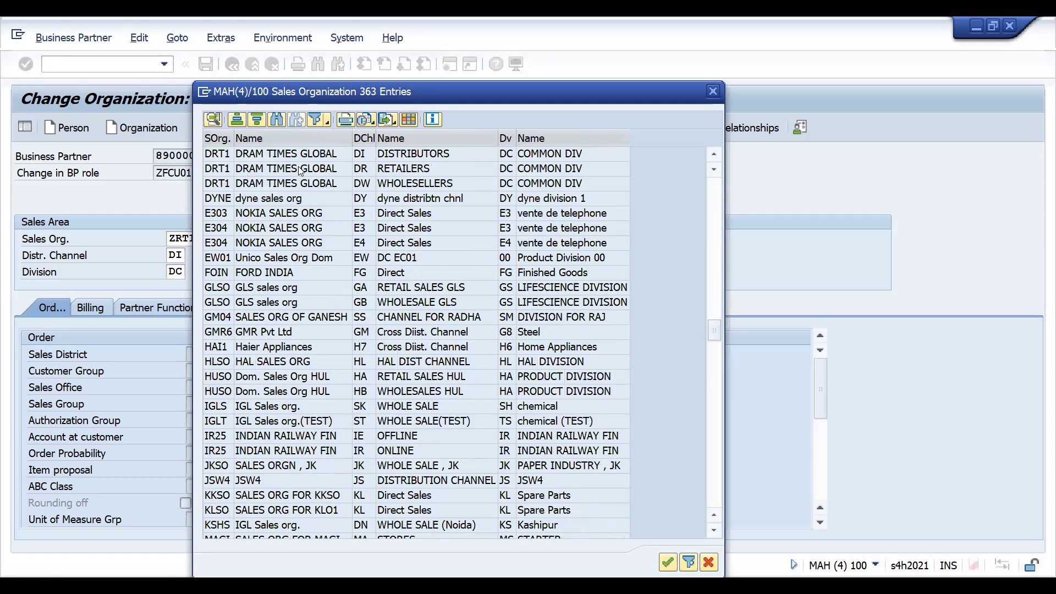
pyautogui.doubleClick(219, 155)
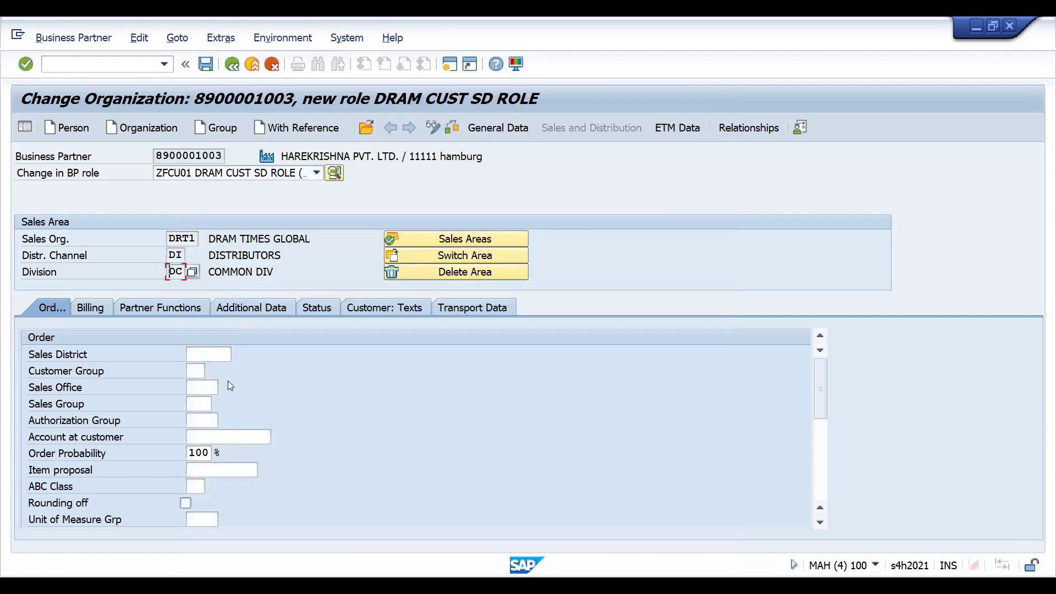
# - Review the billing, partner function and order data of the sales area, including the currency and pricing fields
pyautogui.click(82, 311)
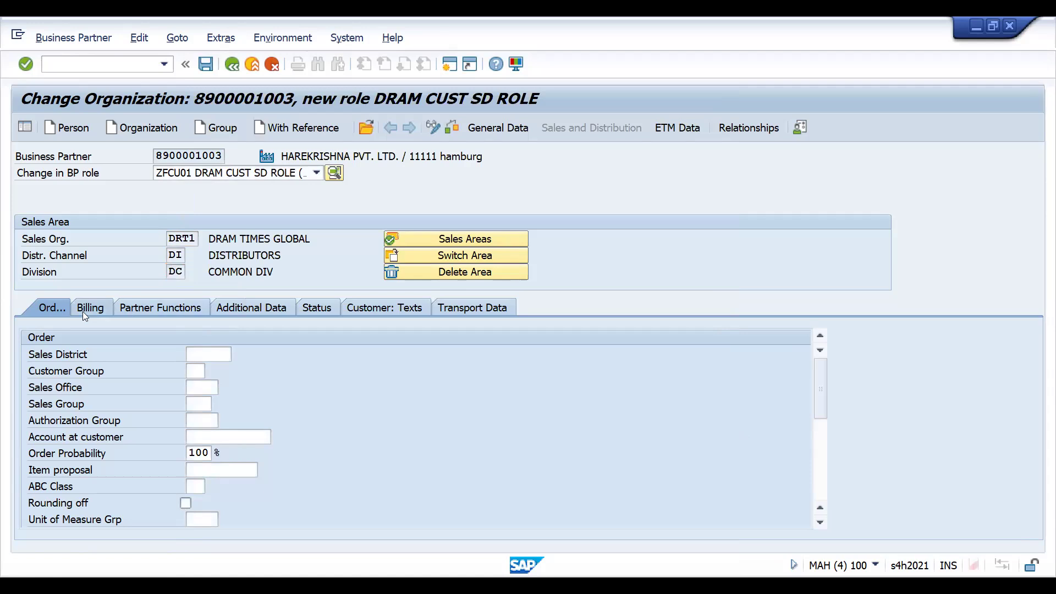
pyautogui.click(139, 308)
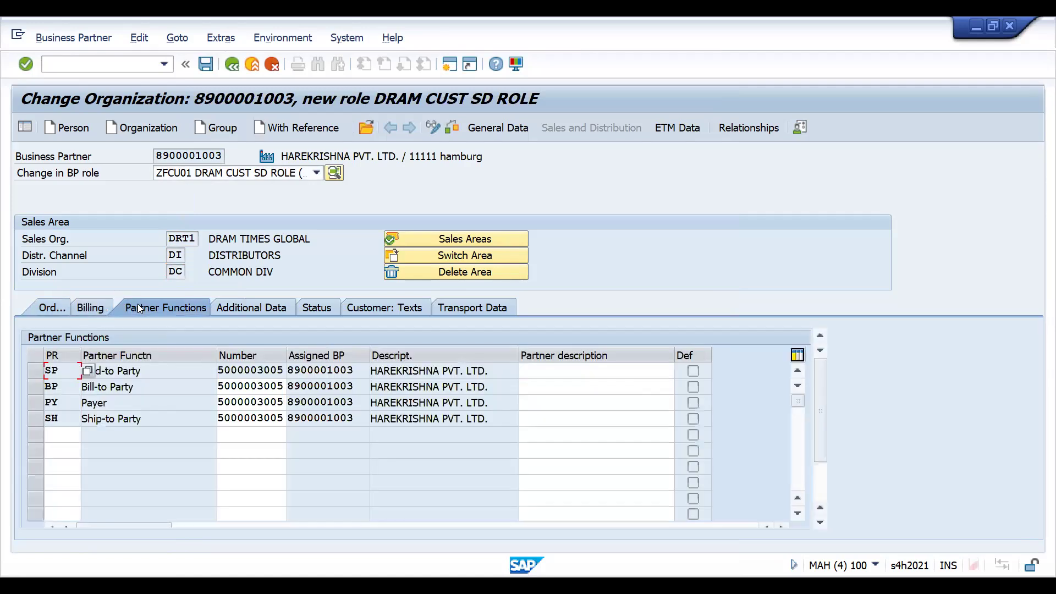
pyautogui.click(96, 311)
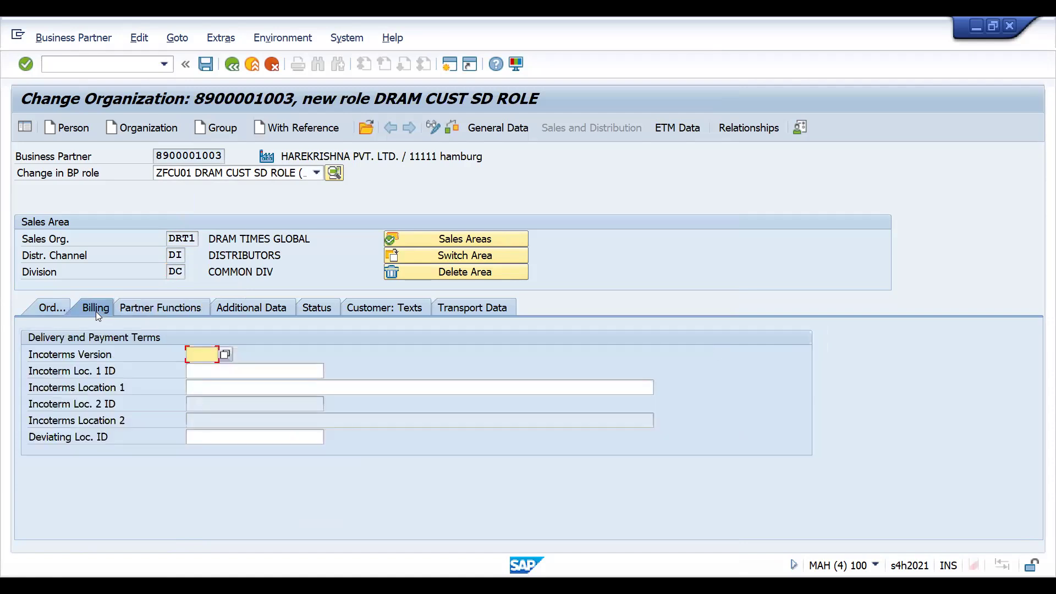
pyautogui.click(49, 309)
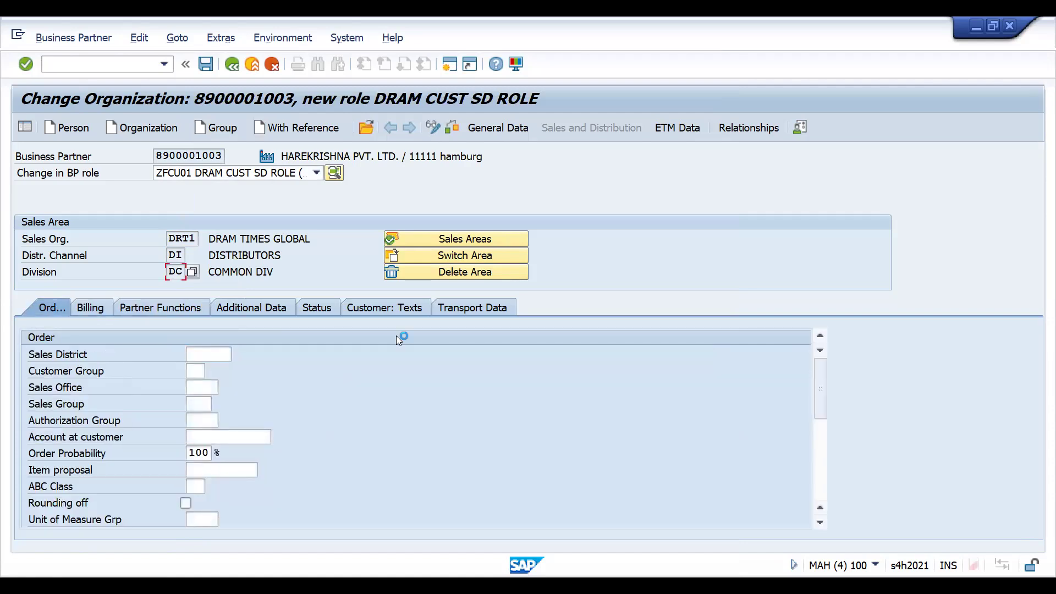
pyautogui.click(824, 486)
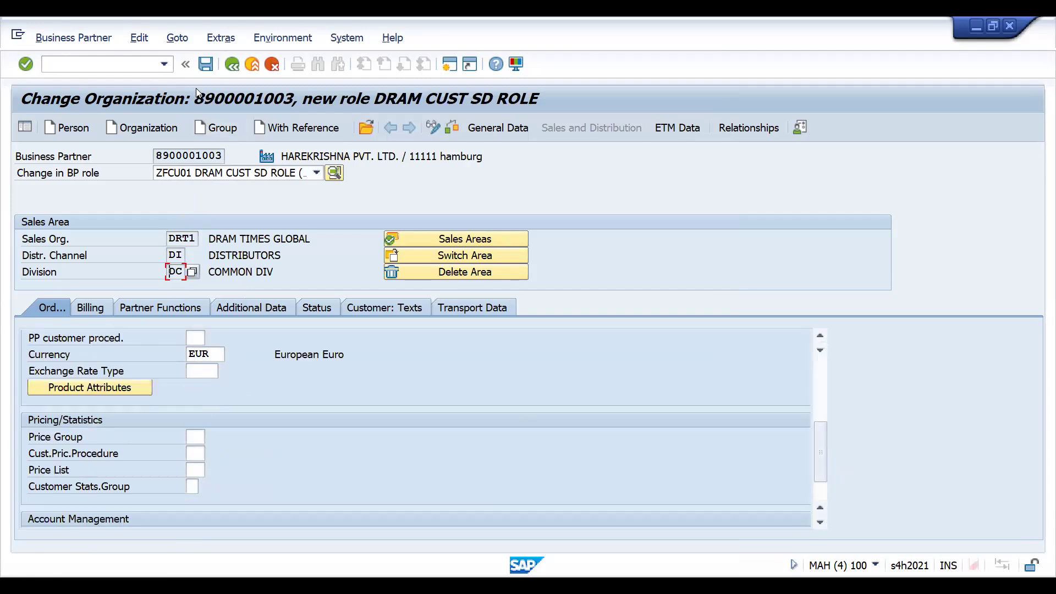
# - Save the customer SD role, declining to display the VAT registration warning again, and open the general customer data
pyautogui.click(206, 64)
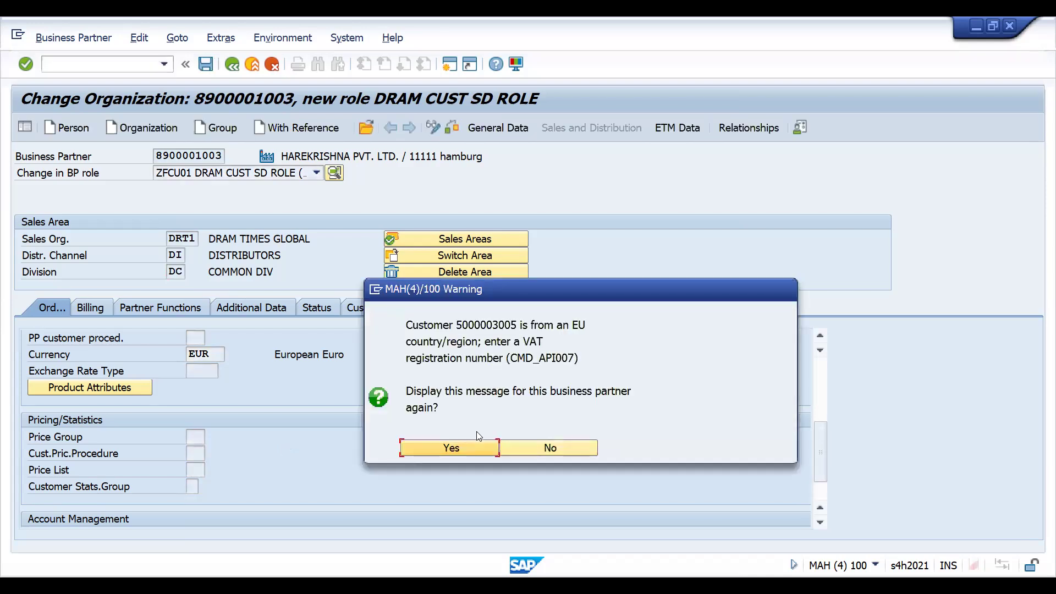
pyautogui.click(521, 450)
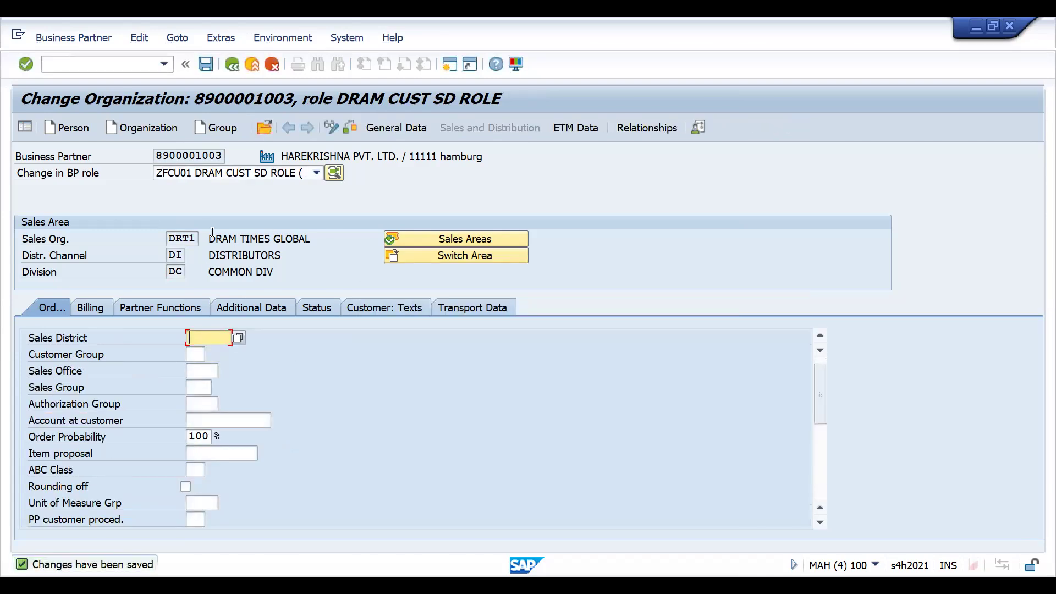
pyautogui.click(418, 128)
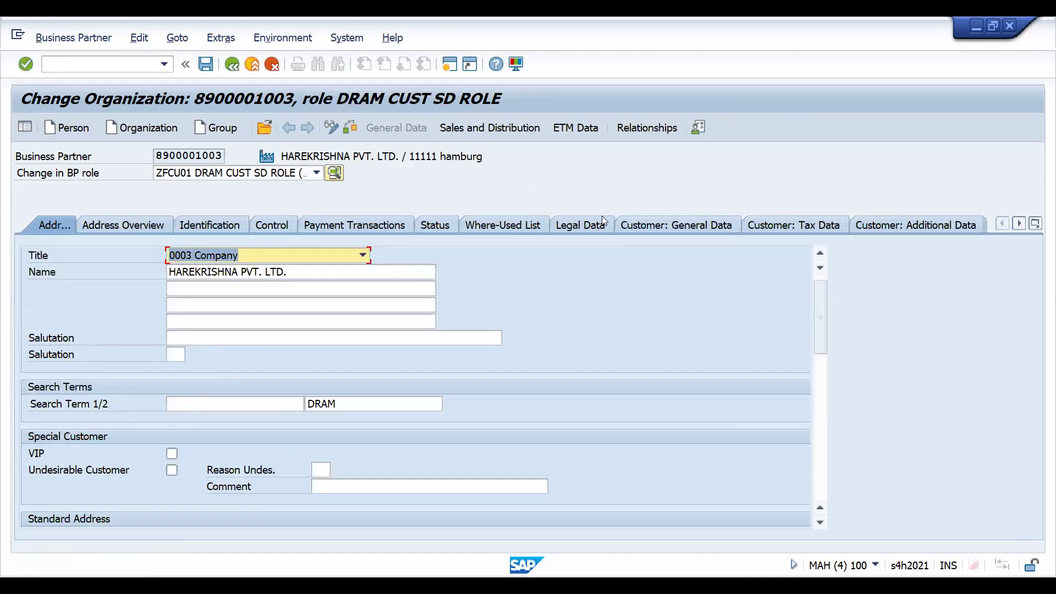
pyautogui.click(638, 224)
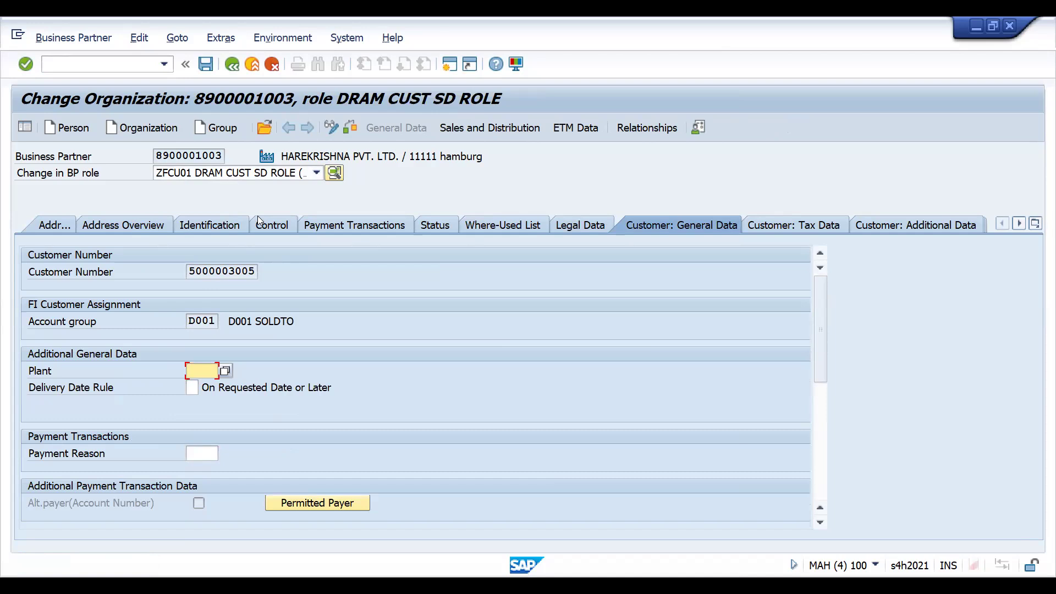
# - Add the role ZFVN00 DRAM VEND FI ROLE to the business partner and open its company code data for DRT1
pyautogui.click(246, 174)
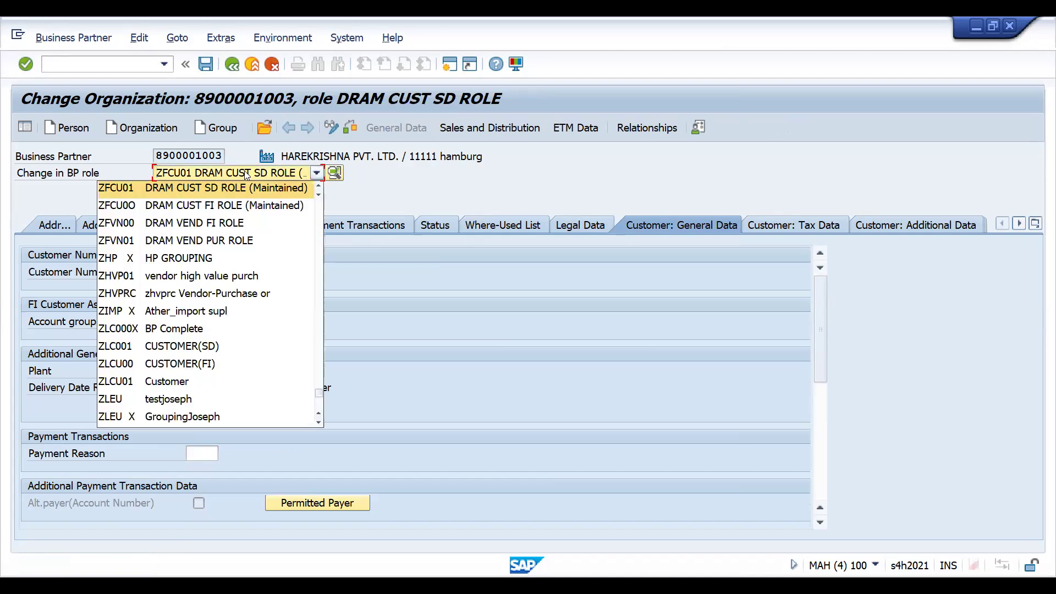
pyautogui.click(208, 218)
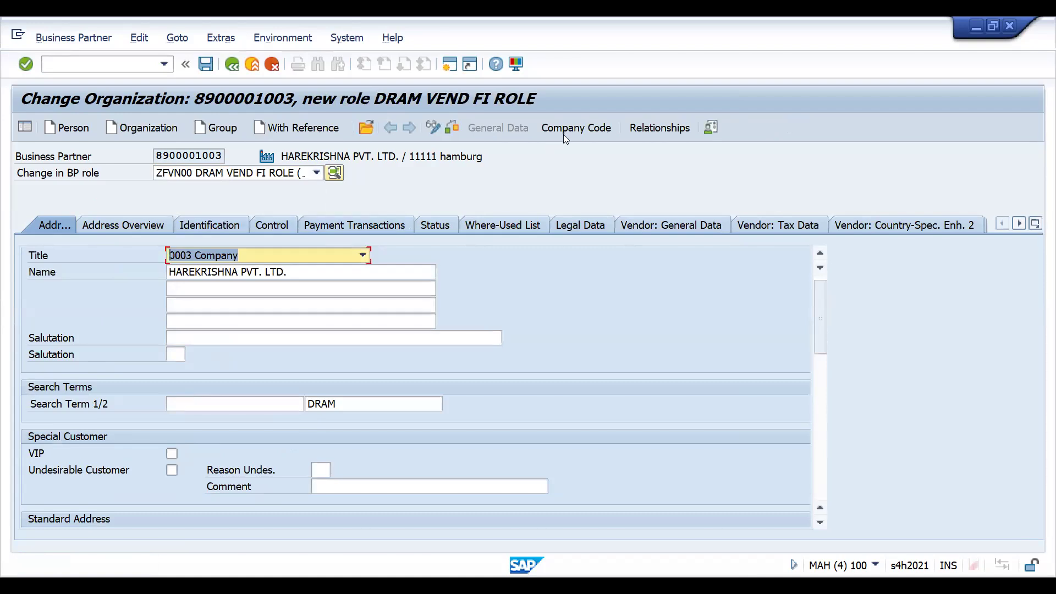
pyautogui.click(284, 230)
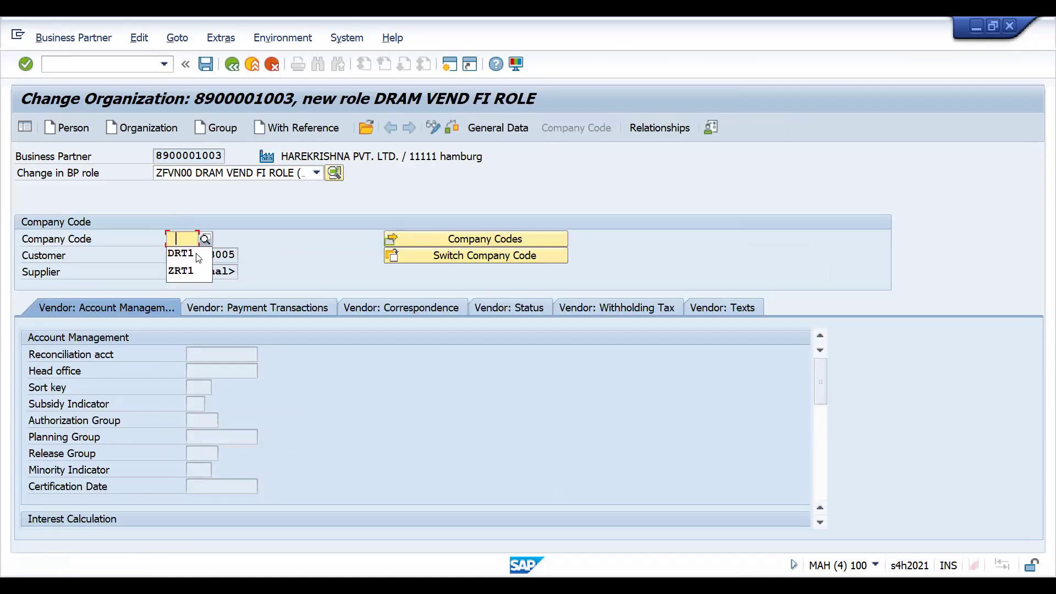
pyautogui.click(196, 253)
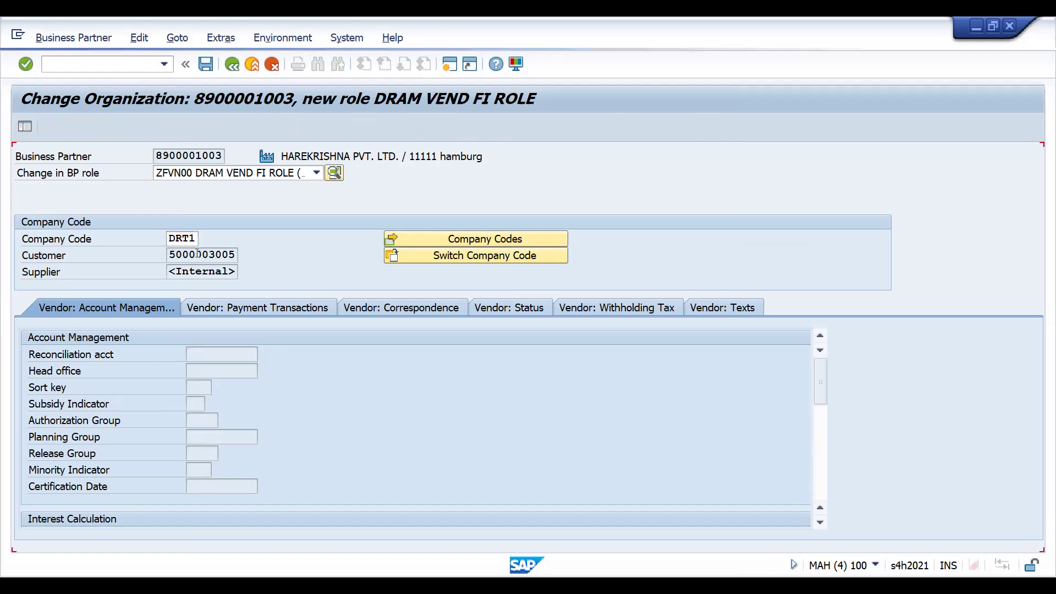
# - Try to set the vendor reconciliation account to 160000, and clear the entry again
pyautogui.click(205, 348)
pyautogui.write('16000')
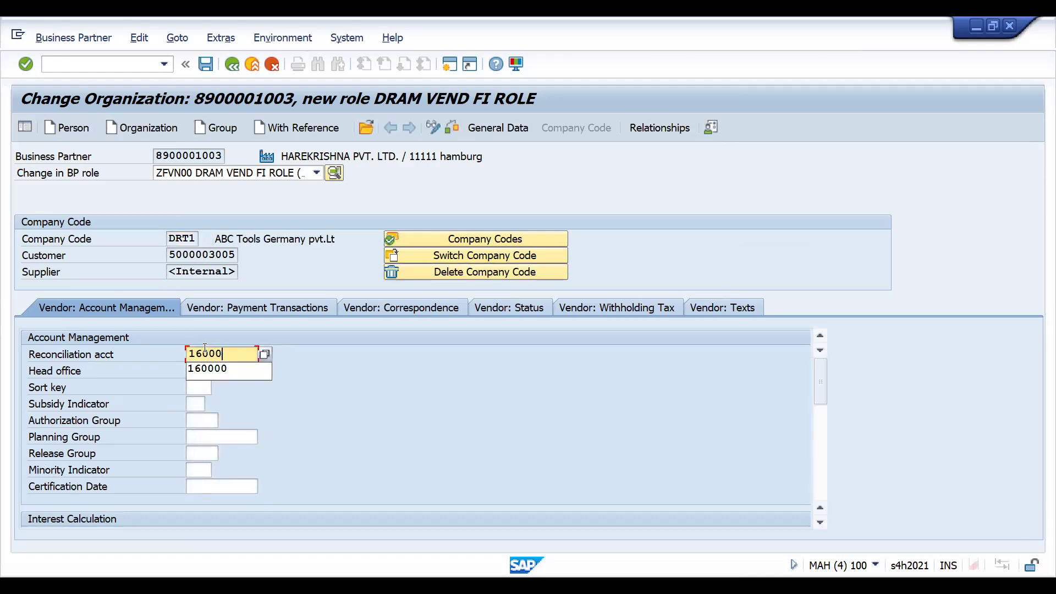
pyautogui.write('0')
pyautogui.press('Return')
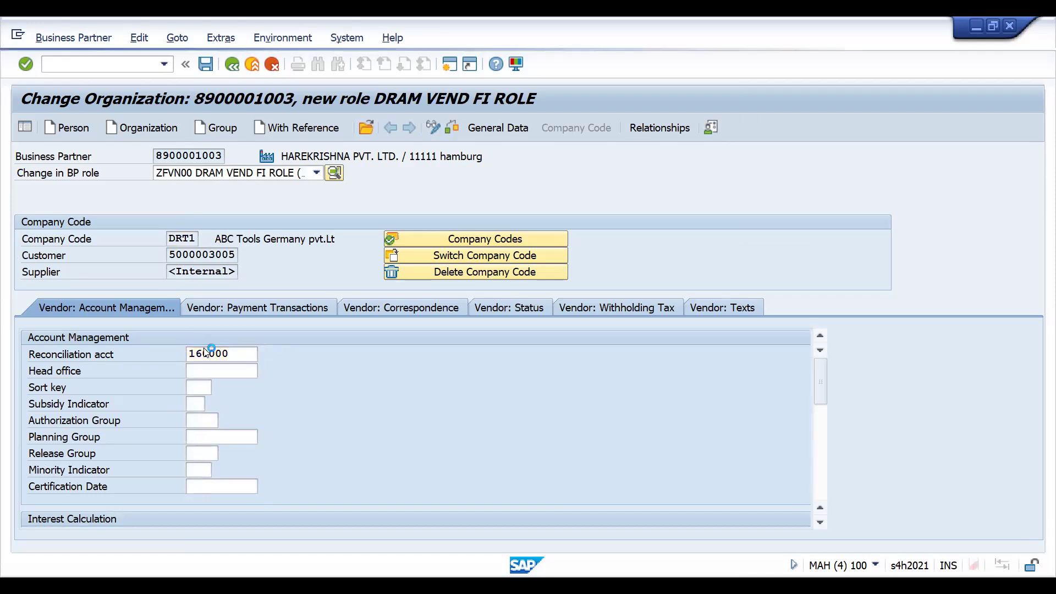
pyautogui.press('Delete')
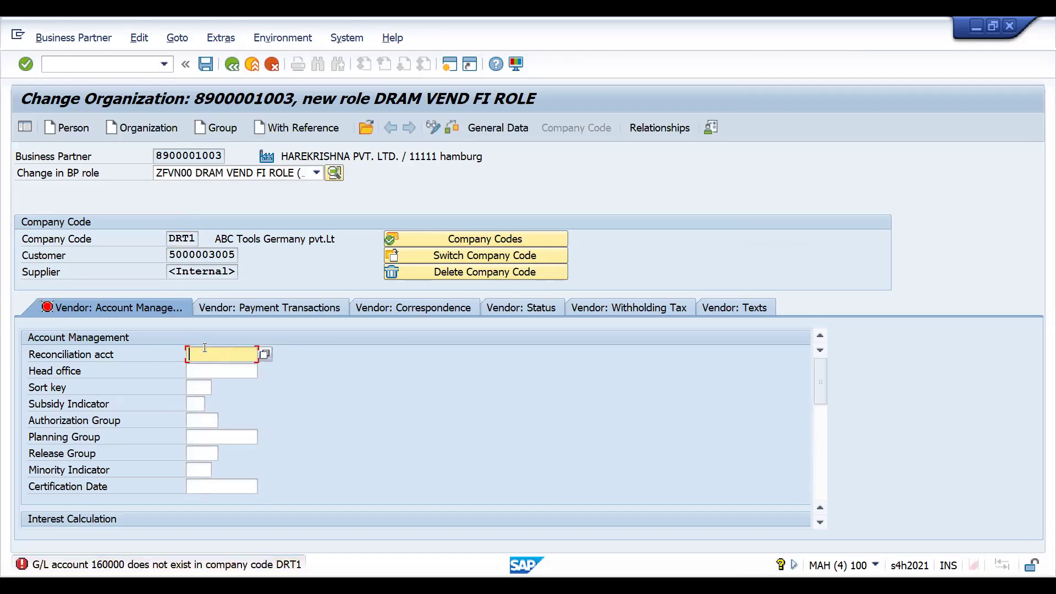
pyautogui.press('Return')
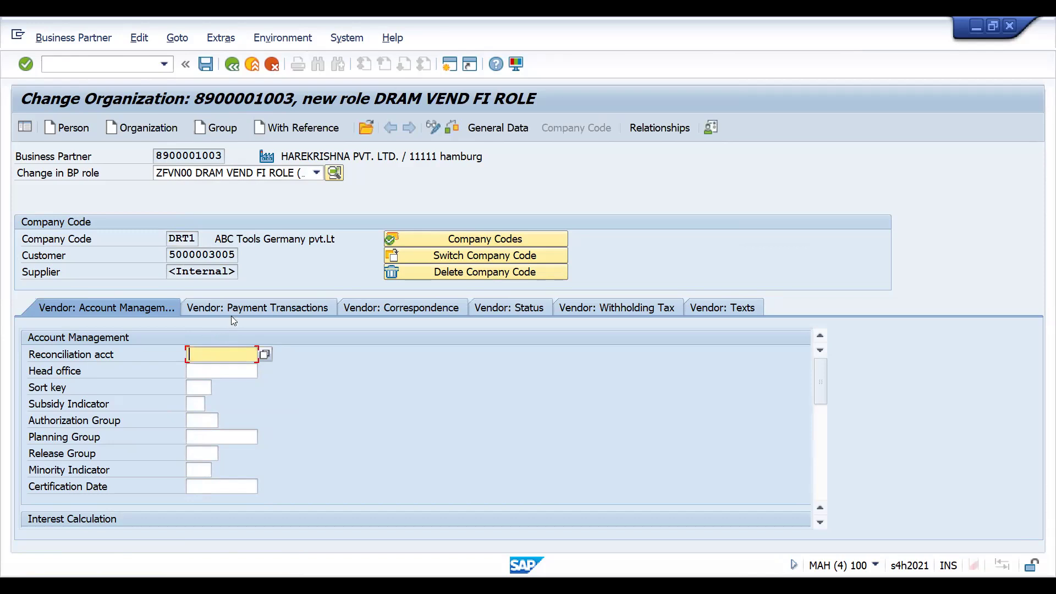
# - Check the vendor payment transactions and the details of the error message, and return to the vendor account management data
pyautogui.click(231, 305)
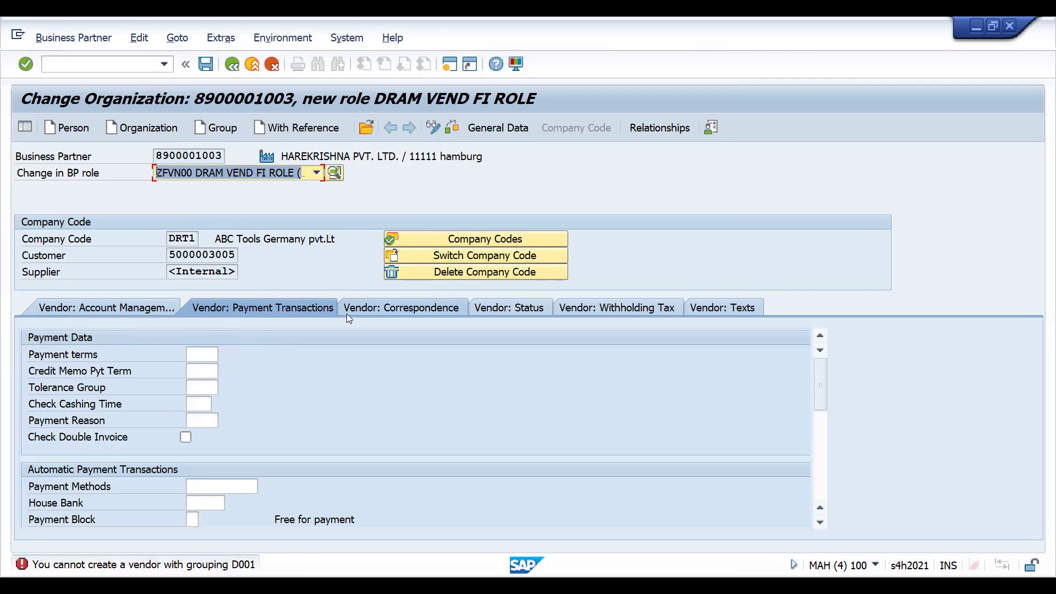
pyautogui.doubleClick(157, 571)
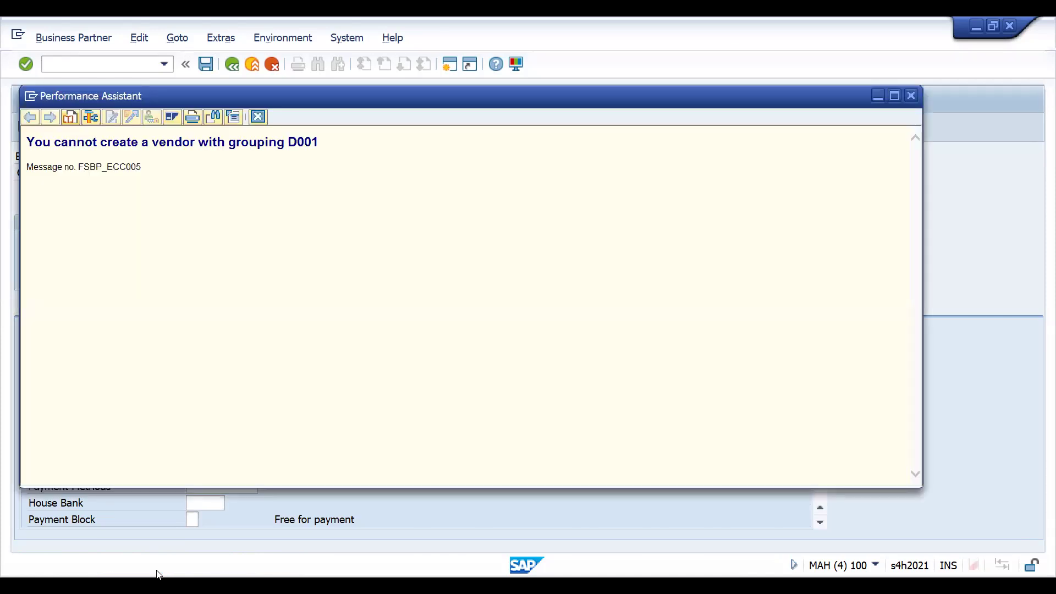
pyautogui.click(259, 119)
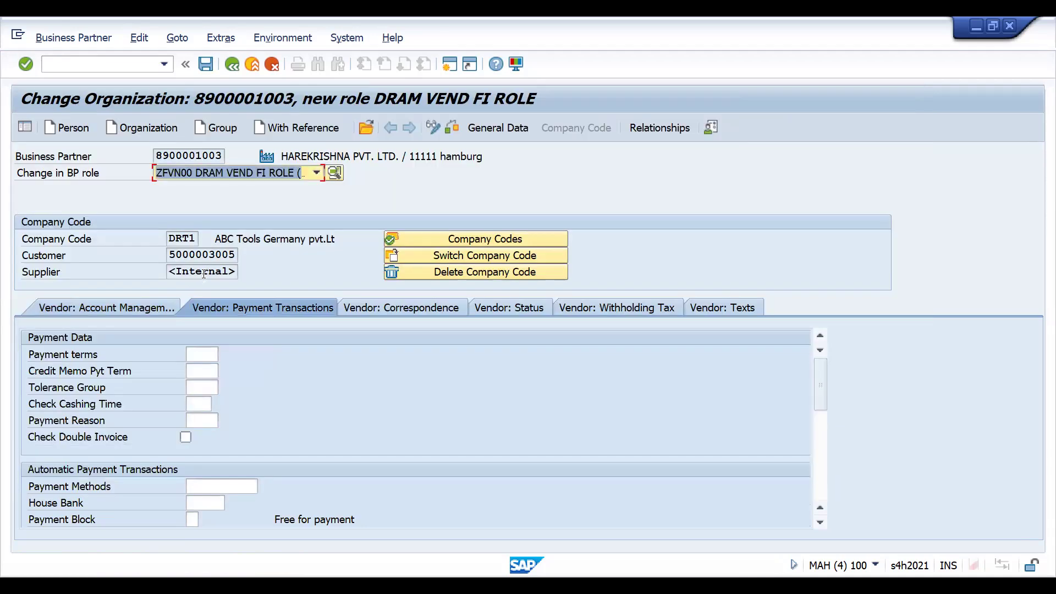
pyautogui.click(138, 307)
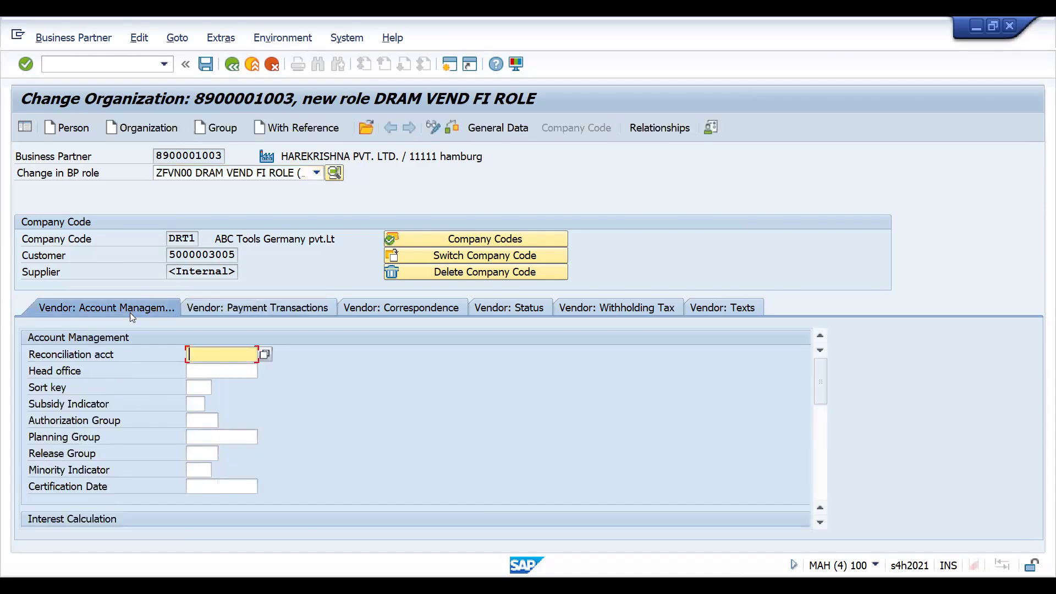
pyautogui.click(95, 62)
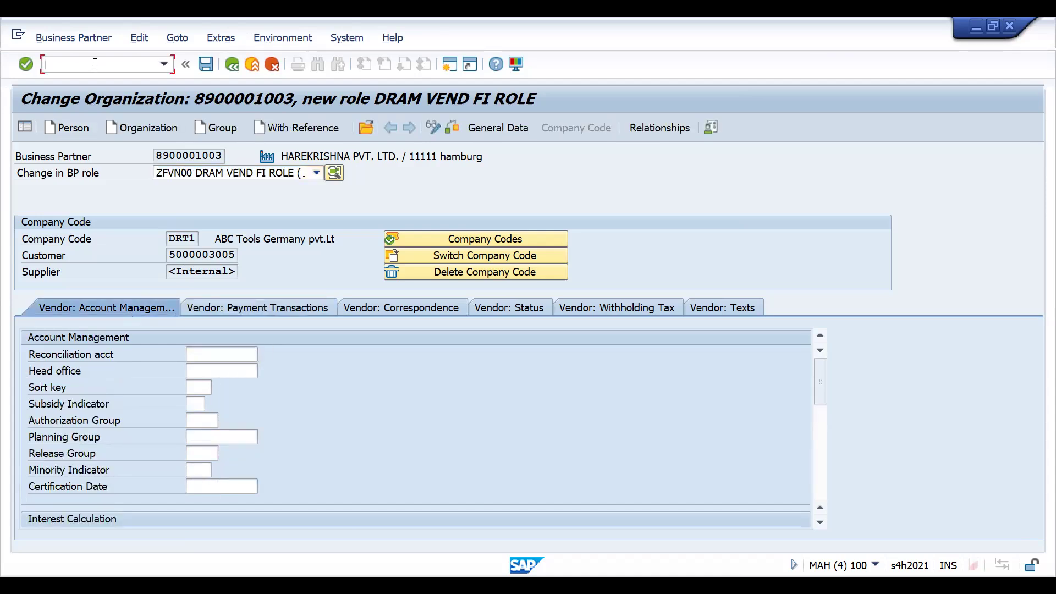
pyautogui.write('/NFS00')
pyautogui.press('Return')
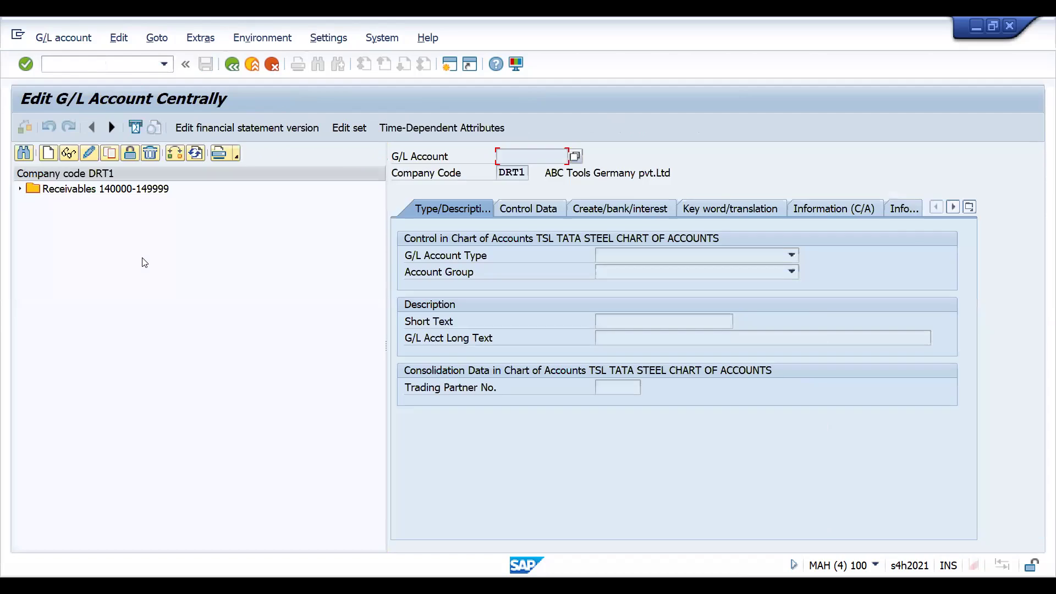
pyautogui.click(21, 189)
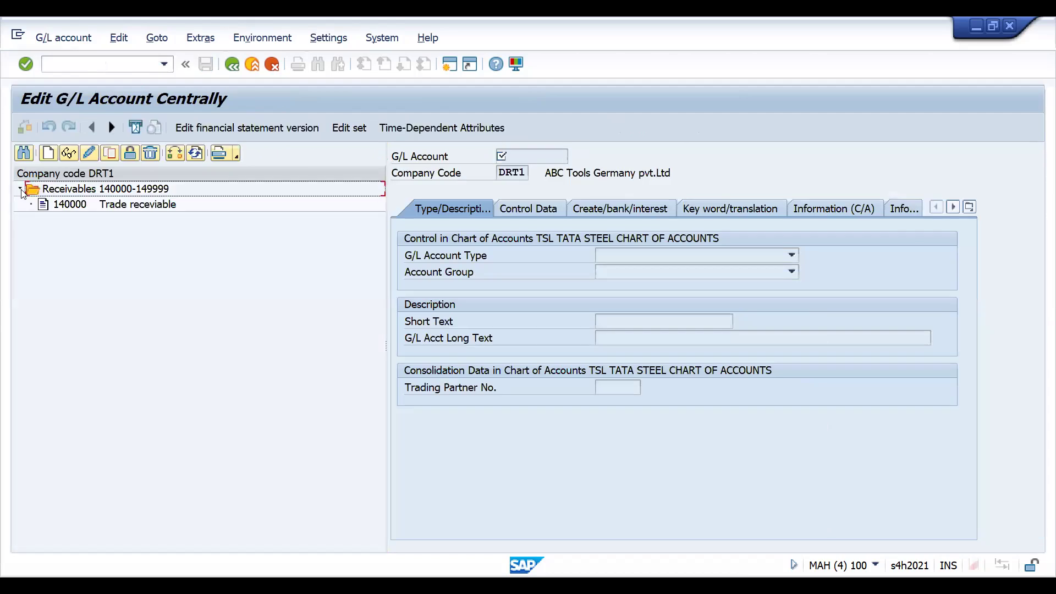
# - Switch the G/L account list to company code RX10 and open Reconciliation Accnt 160000 under GENERAL ACCOUNTS
pyautogui.click(179, 156)
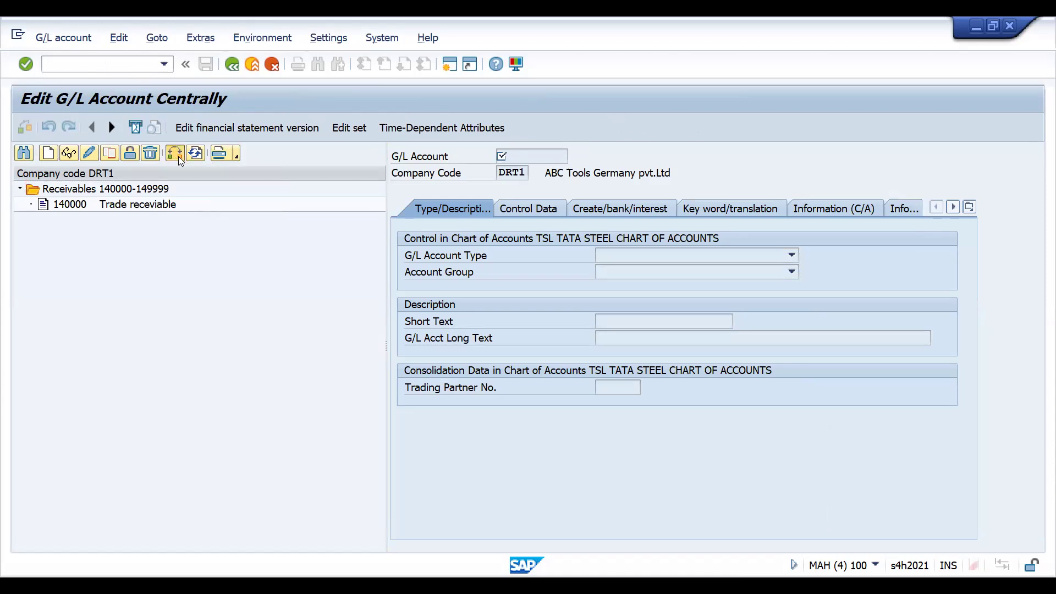
pyautogui.press('Down')
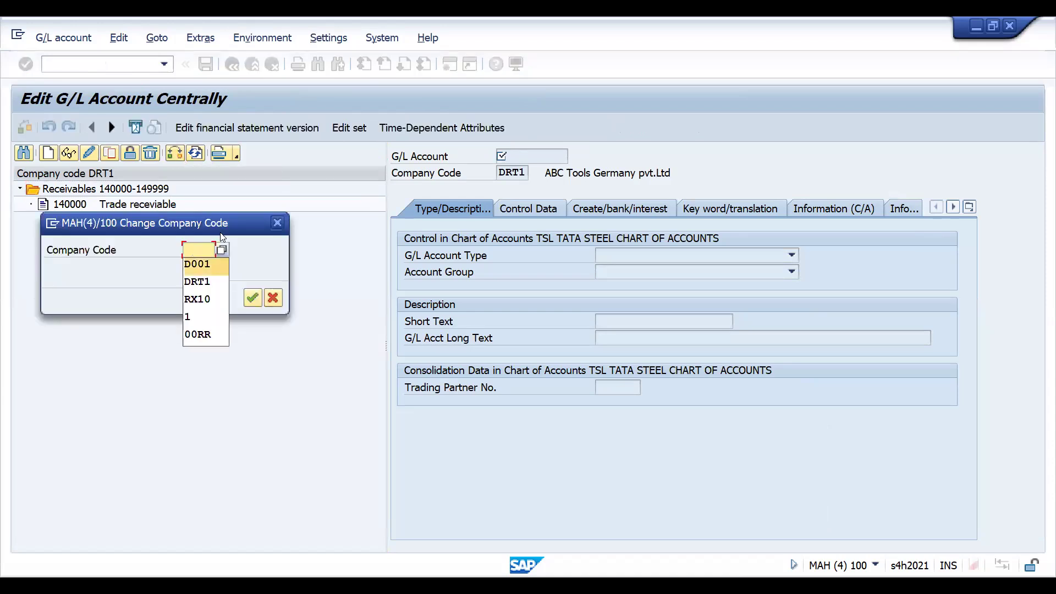
pyautogui.press('Down')
pyautogui.press('Down')
pyautogui.press('Return')
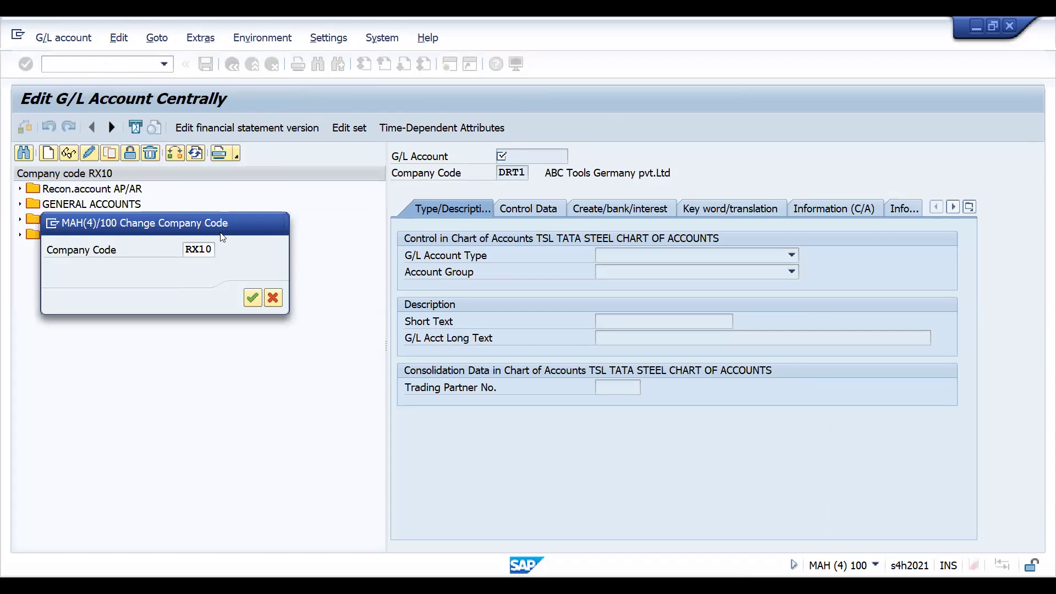
pyautogui.click(20, 204)
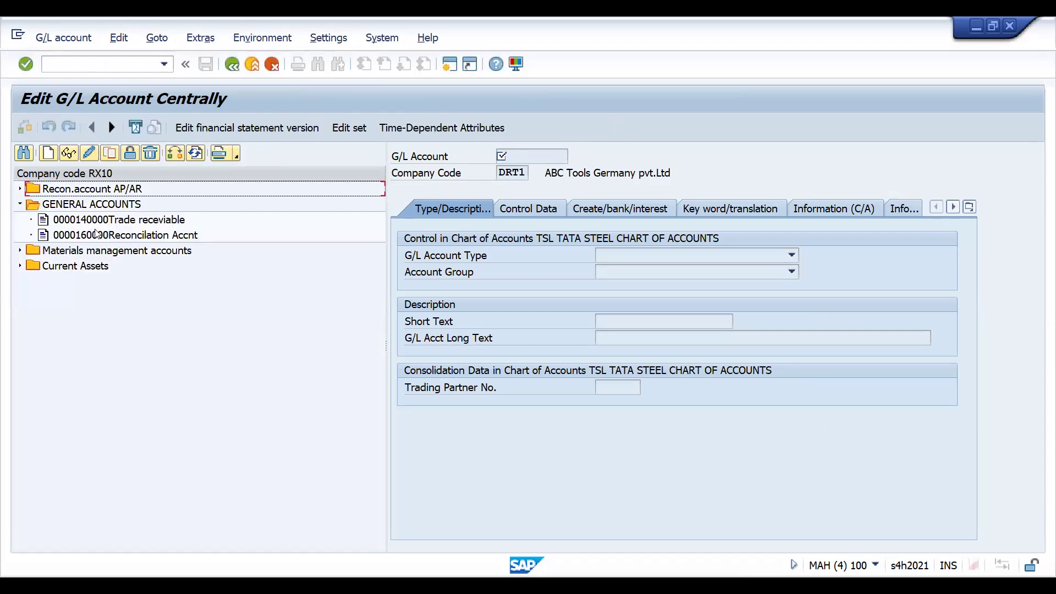
pyautogui.doubleClick(96, 234)
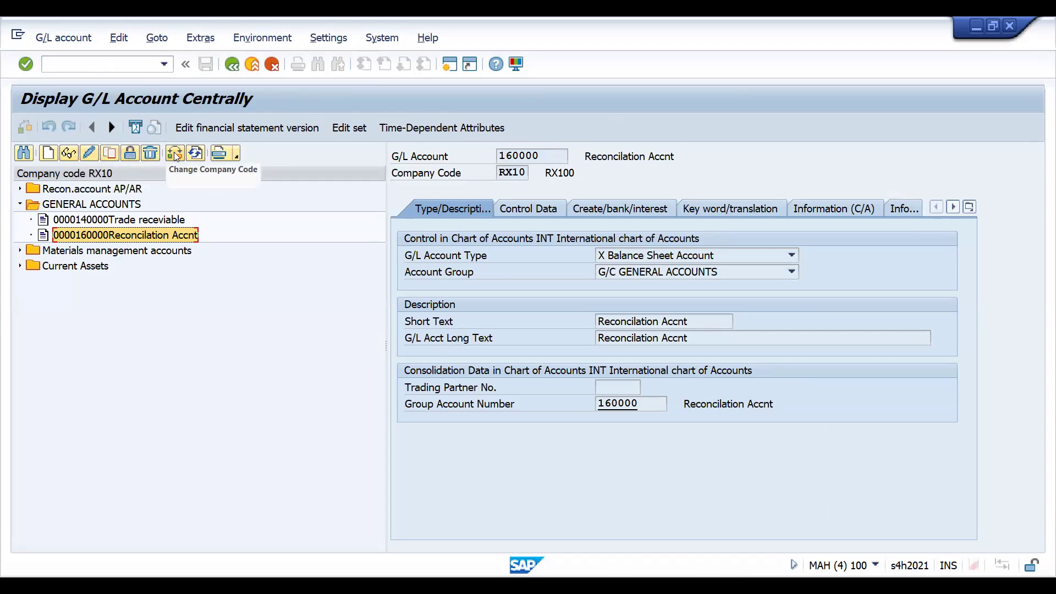
# - Copy G/L account 160000 from company code RX10 to company code DRT1, keeping the same account number
pyautogui.click(110, 156)
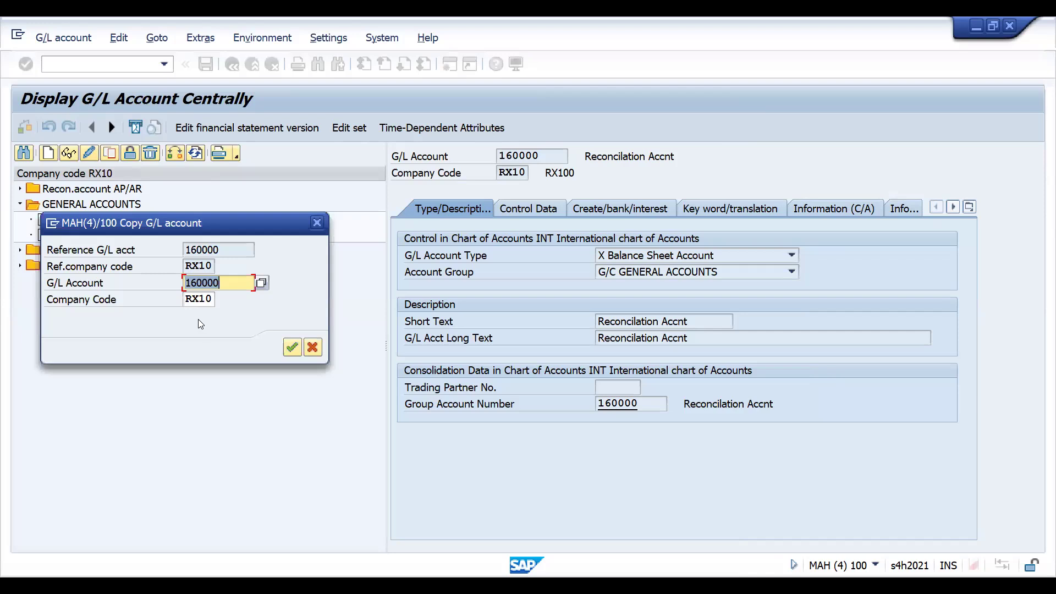
pyautogui.click(187, 299)
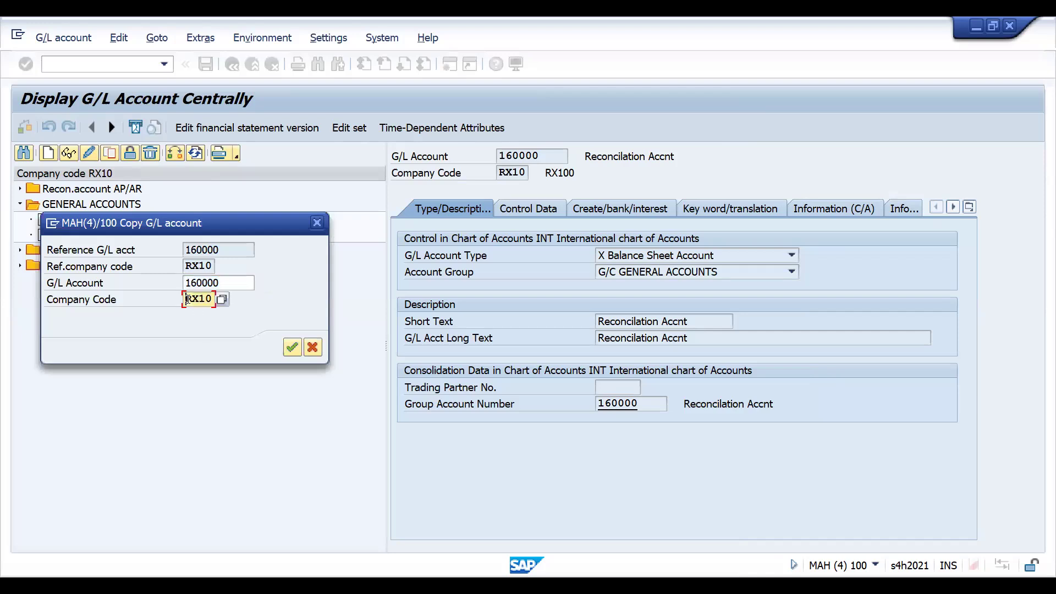
pyautogui.write('DRT')
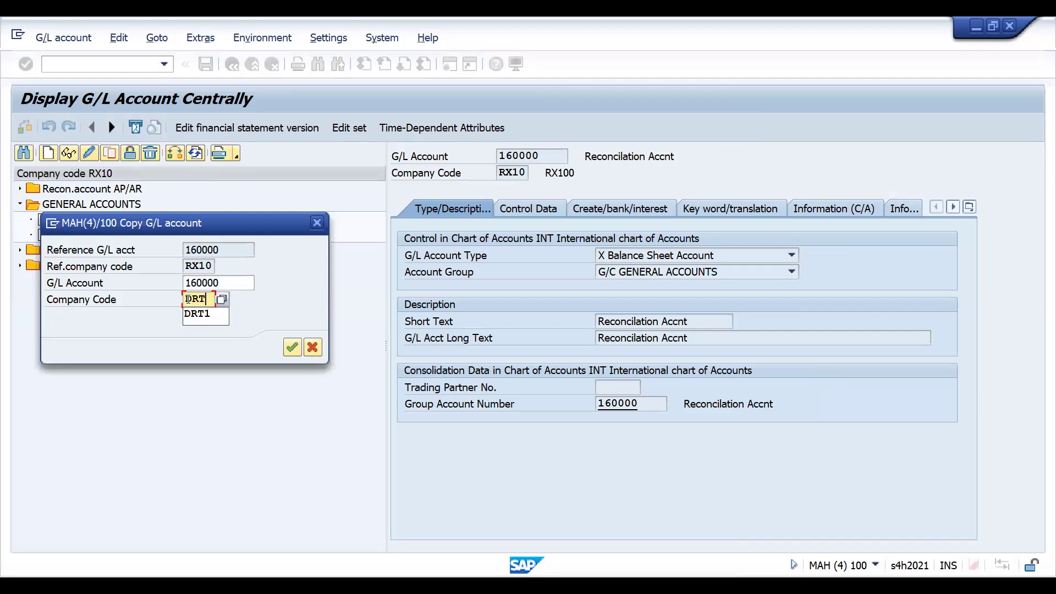
pyautogui.write('1')
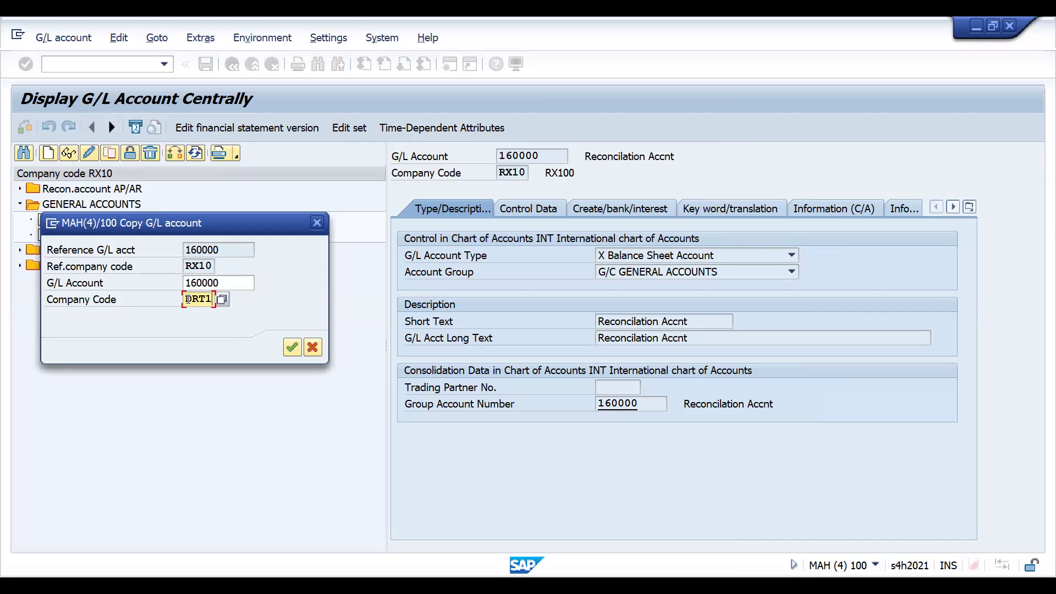
pyautogui.press('Return')
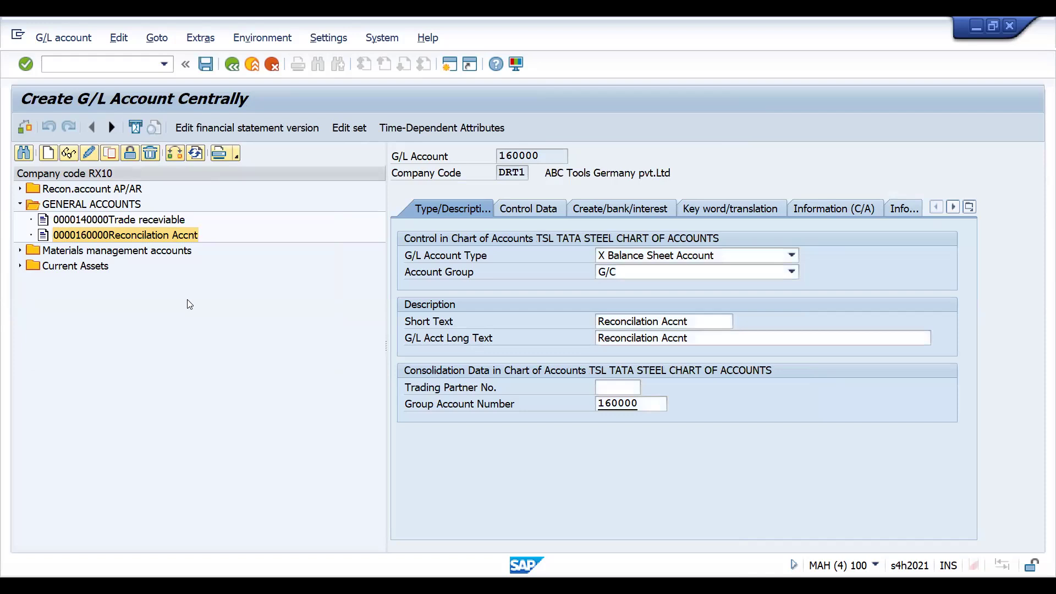
pyautogui.click(608, 273)
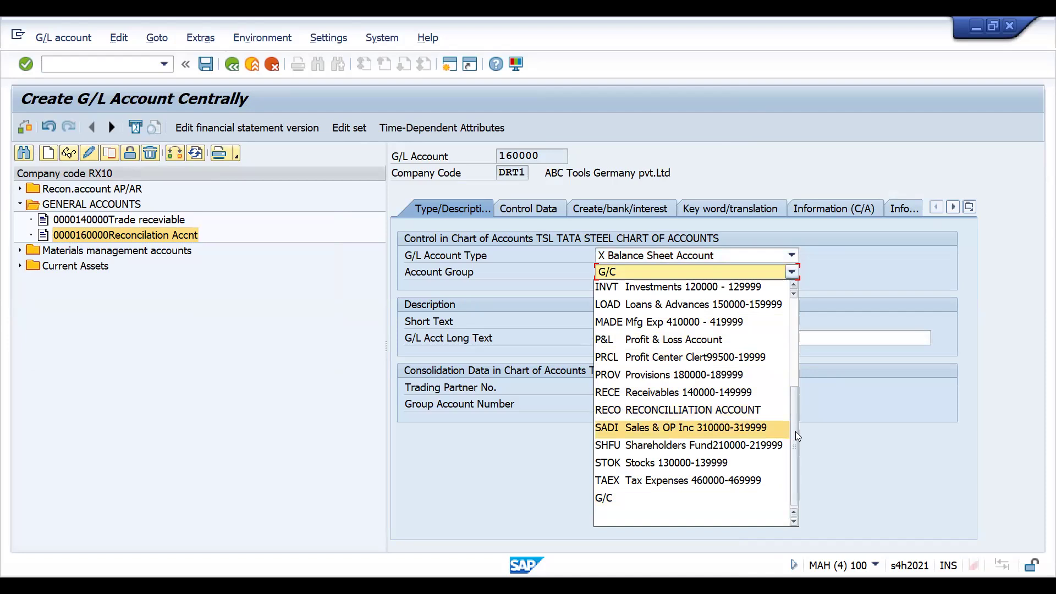
pyautogui.moveTo(793, 424); pyautogui.dragTo(794, 344)
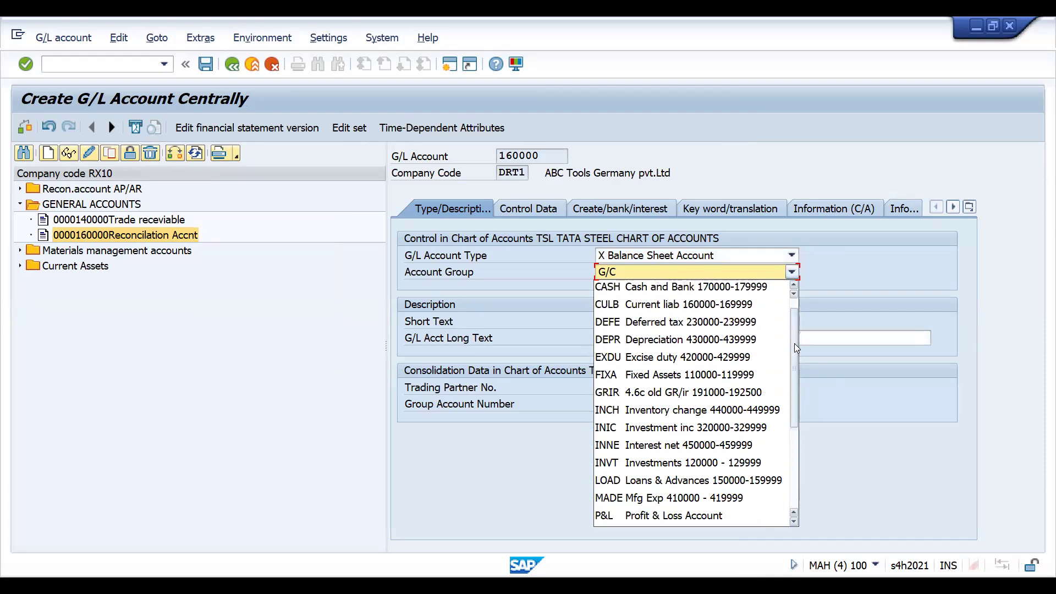
pyautogui.click(717, 304)
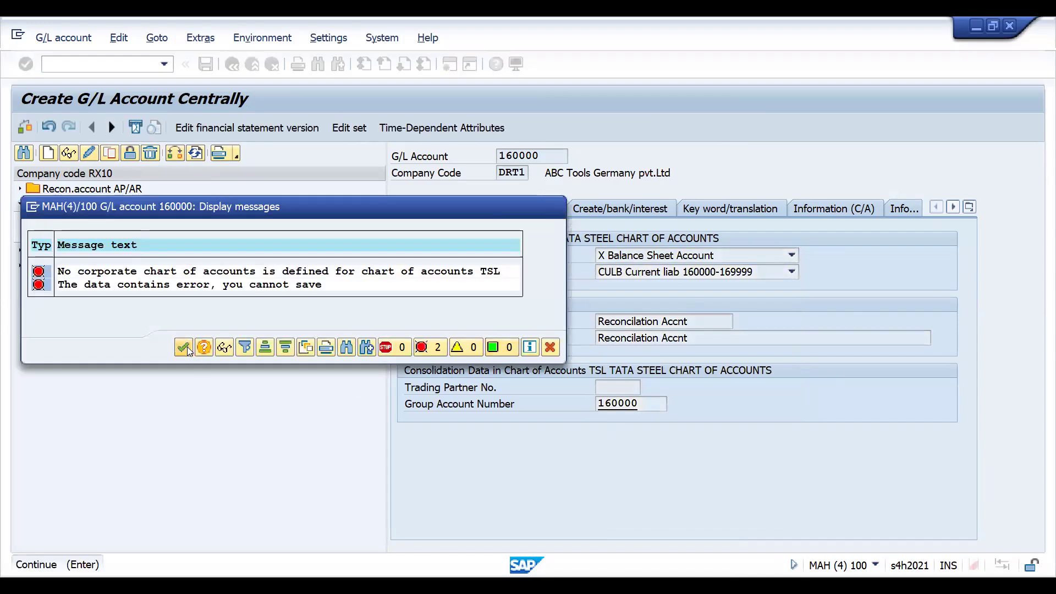
pyautogui.click(187, 347)
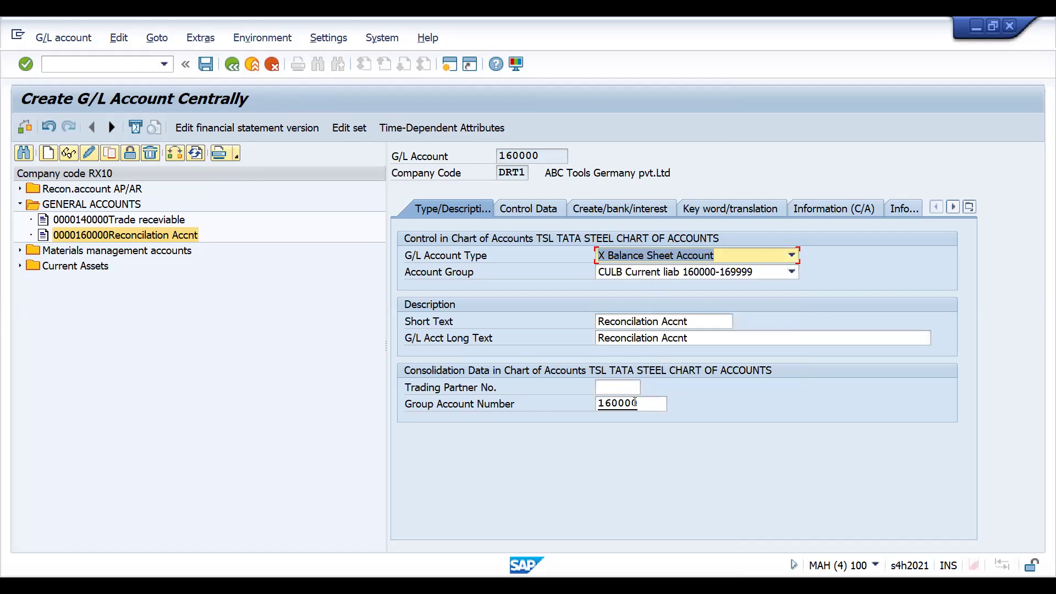
# - Clear the group account number and save G/L account 160000 for company code DRT1
pyautogui.click(643, 405)
pyautogui.press('BackSpace')
pyautogui.press('BackSpace')
pyautogui.press('BackSpace')
pyautogui.press('BackSpace')
pyautogui.press('BackSpace')
pyautogui.press('BackSpace')
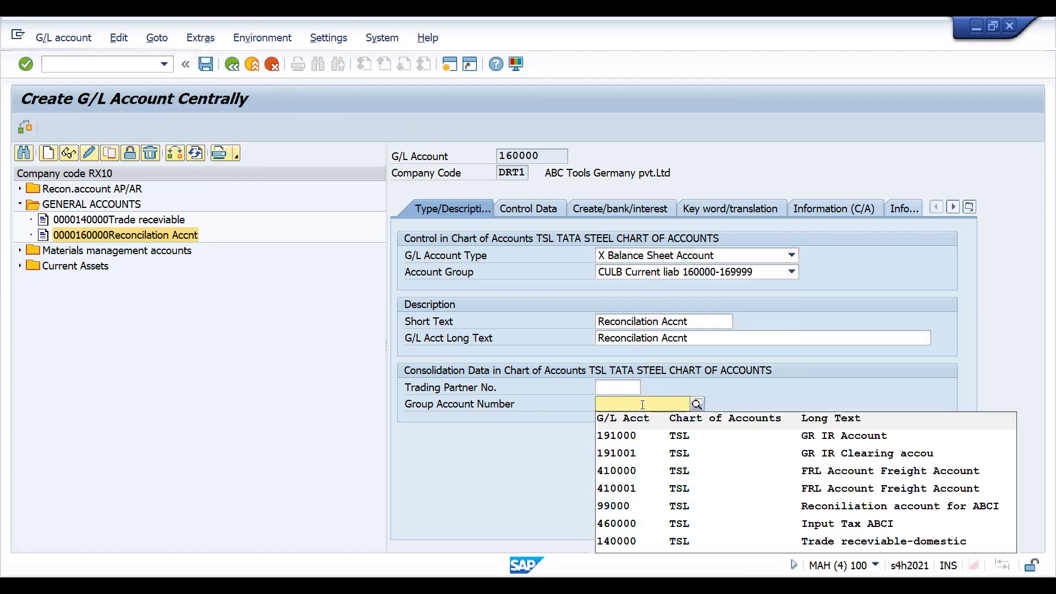
pyautogui.press('Return')
pyautogui.press('Return')
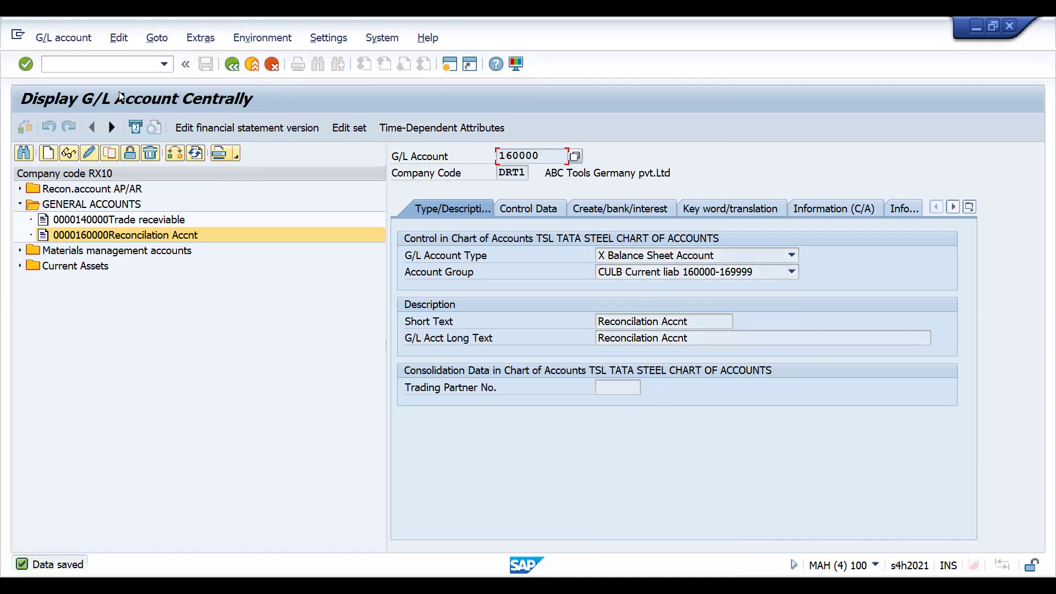
# - Switch to transaction BP, search for business partners with search term 2 DRAM, and open HAREKRISHNA PVT. LTD
pyautogui.click(112, 70)
pyautogui.write('/NBP')
pyautogui.press('Return')
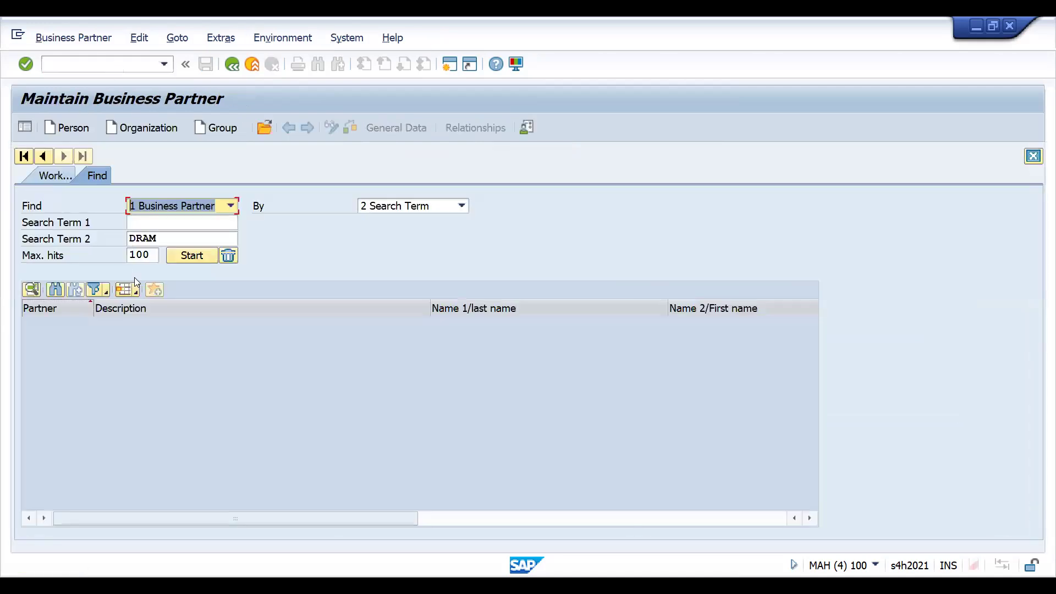
pyautogui.click(192, 256)
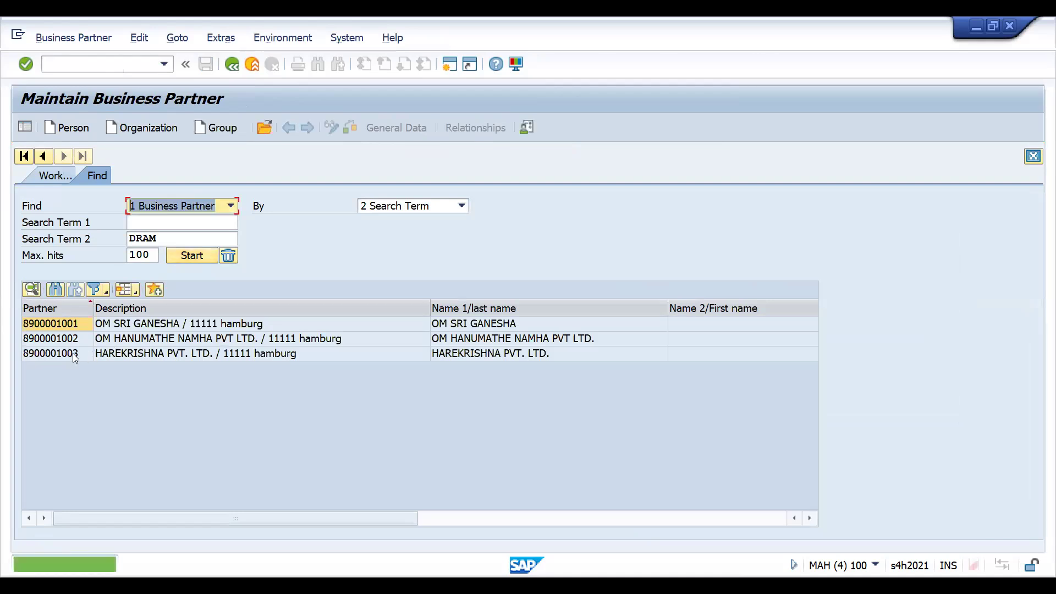
pyautogui.click(66, 353)
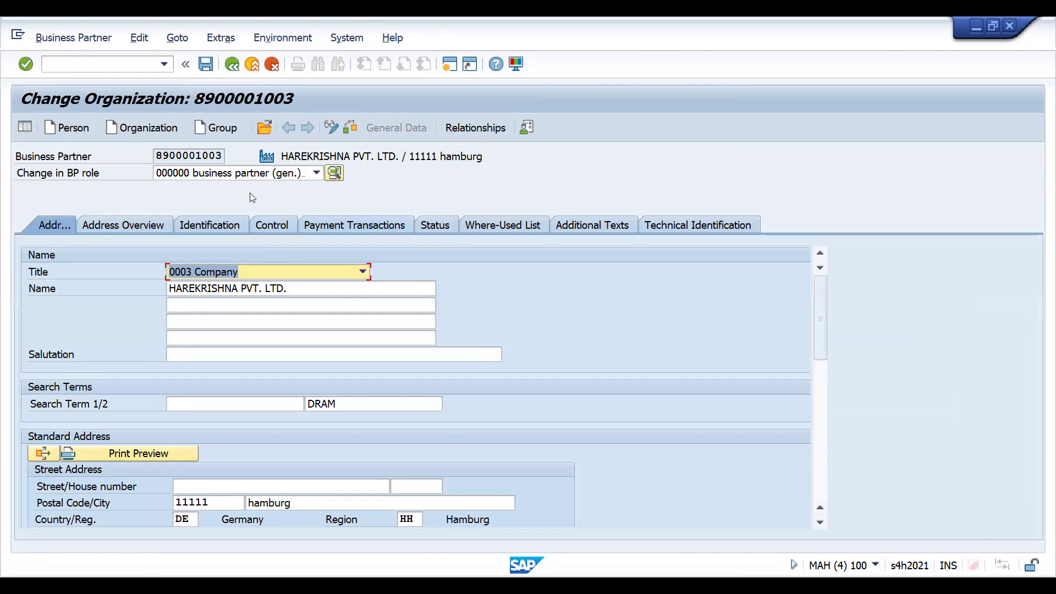
# - Select the new role ZFVN00 DRAM VEND FI ROLE for the business partner
pyautogui.click(242, 180)
pyautogui.write('zv')
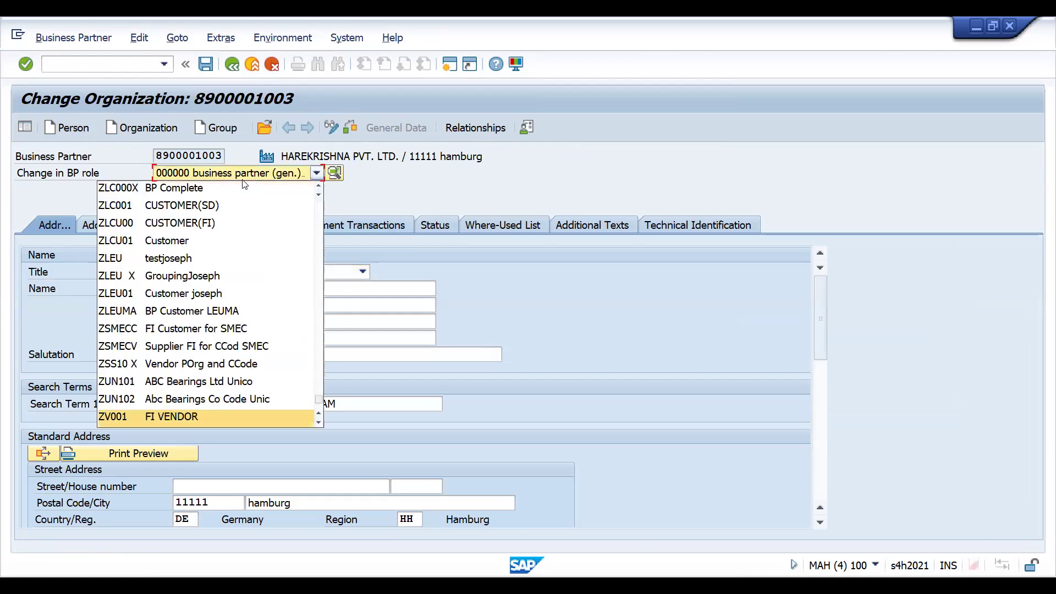
pyautogui.write('z')
pyautogui.press('Down')
pyautogui.press('Down')
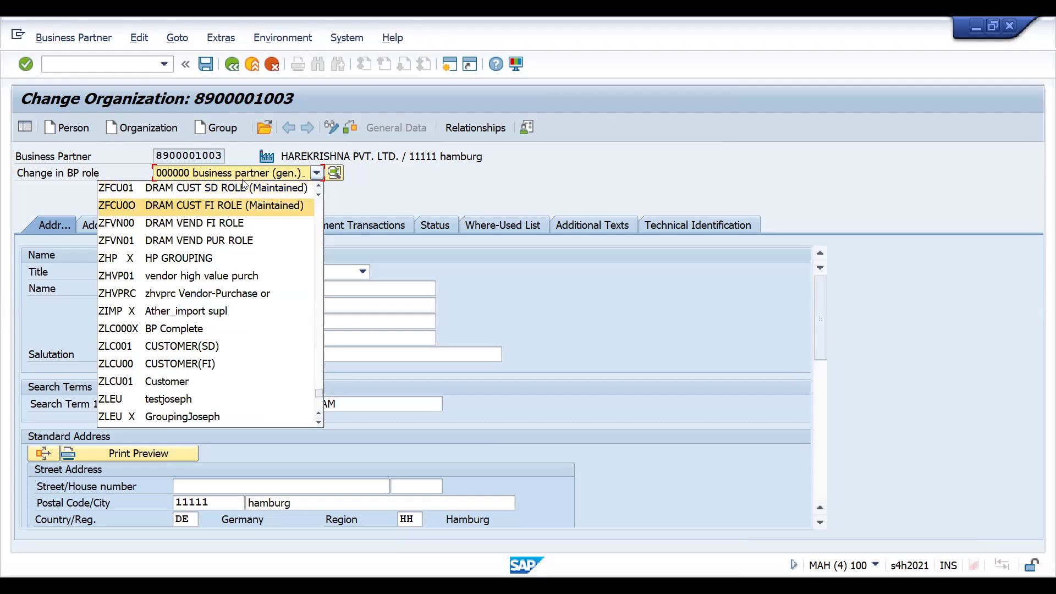
pyautogui.press('Return')
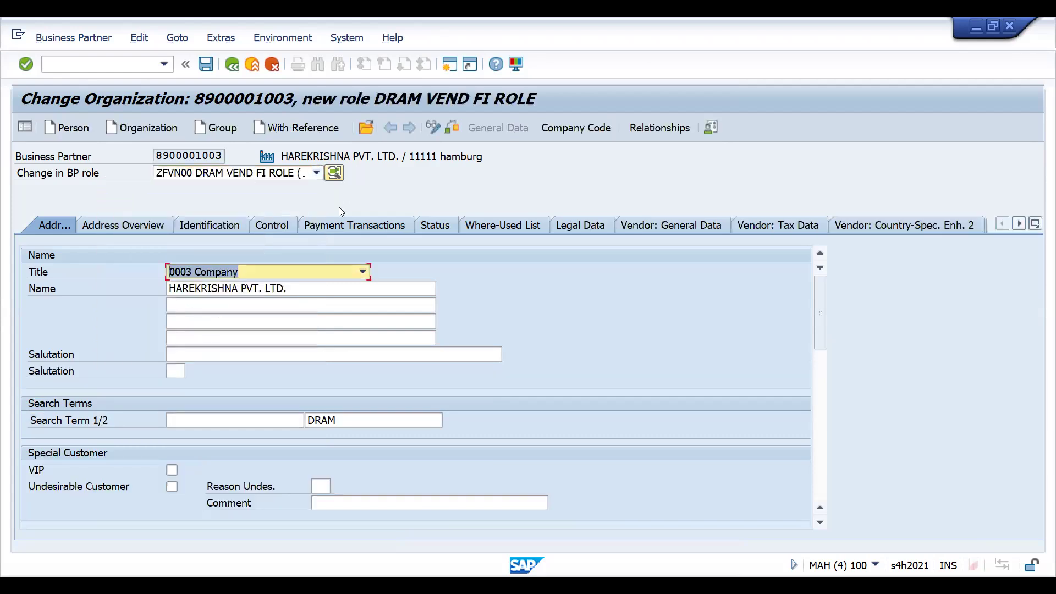
# - Open the vendor company code data of the business partner for company code DRT1
pyautogui.moveTo(820, 337); pyautogui.dragTo(825, 415)
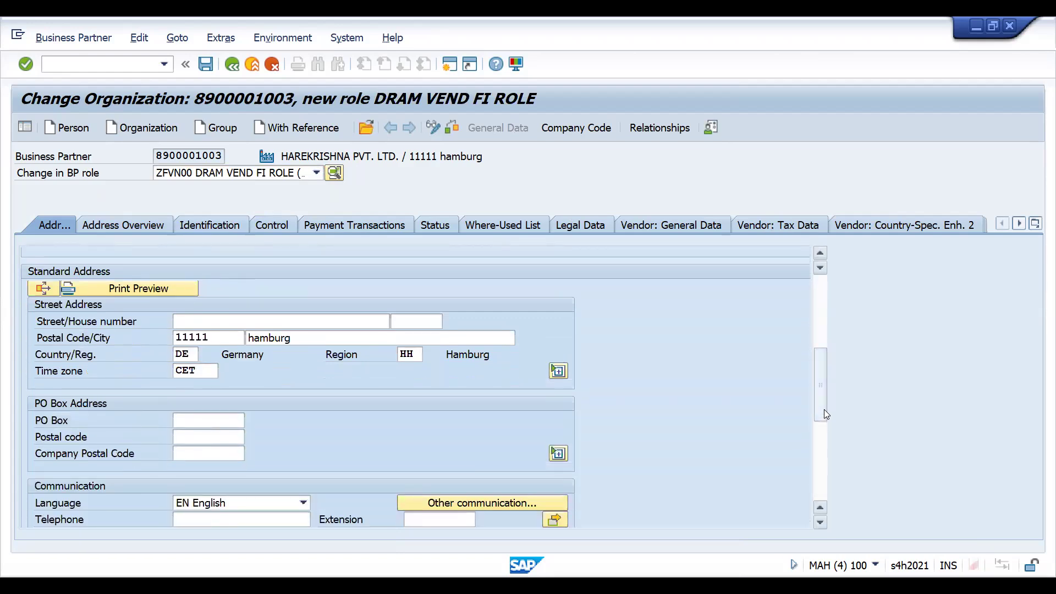
pyautogui.click(555, 130)
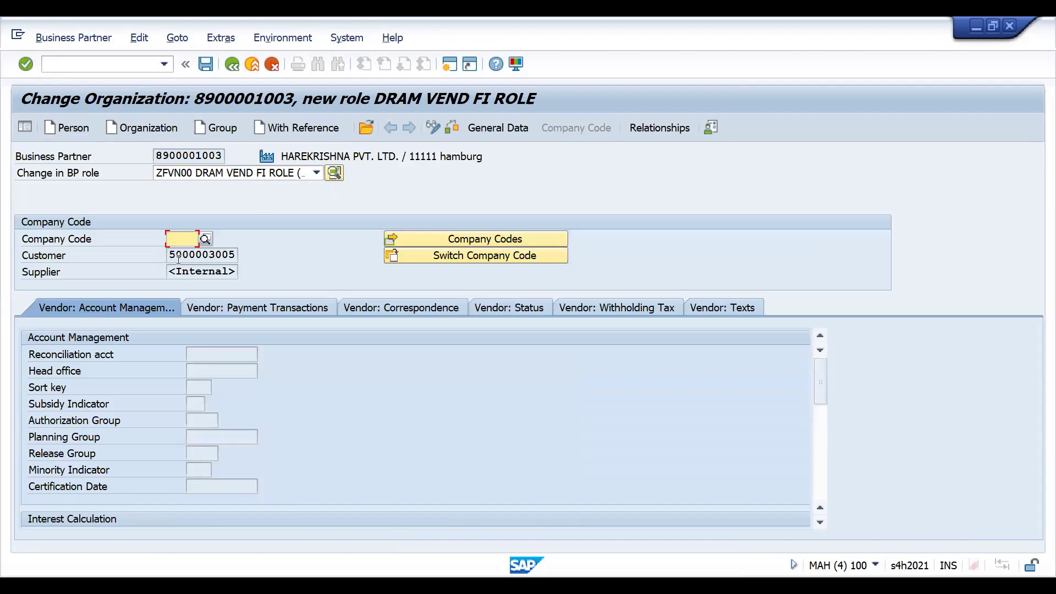
pyautogui.click(201, 268)
pyautogui.press('Return')
# - Set the vendor reconciliation account to 160000 and try to save the business partner
pyautogui.click(211, 354)
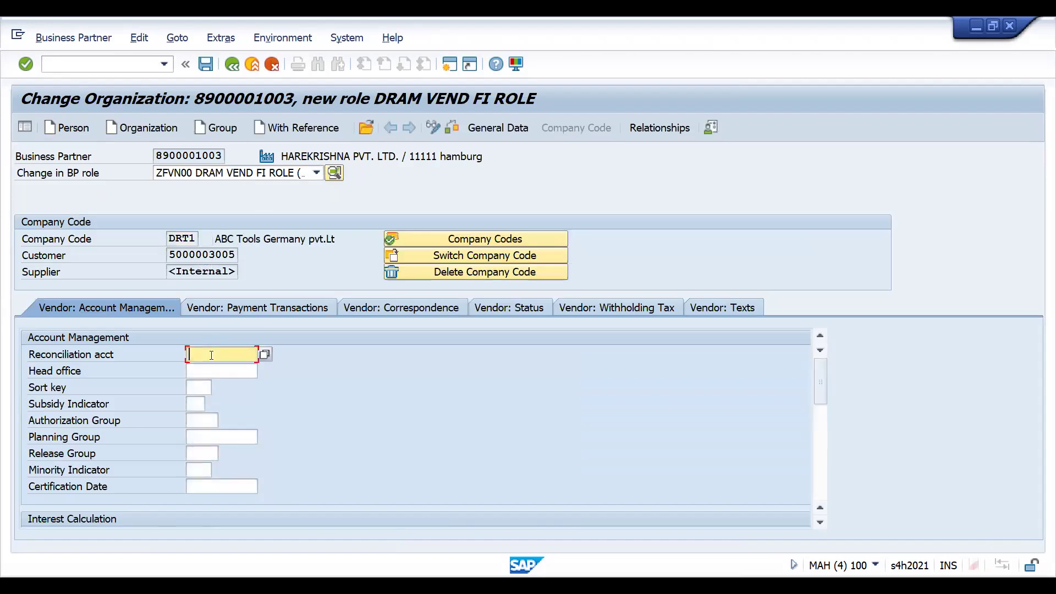
pyautogui.click(214, 364)
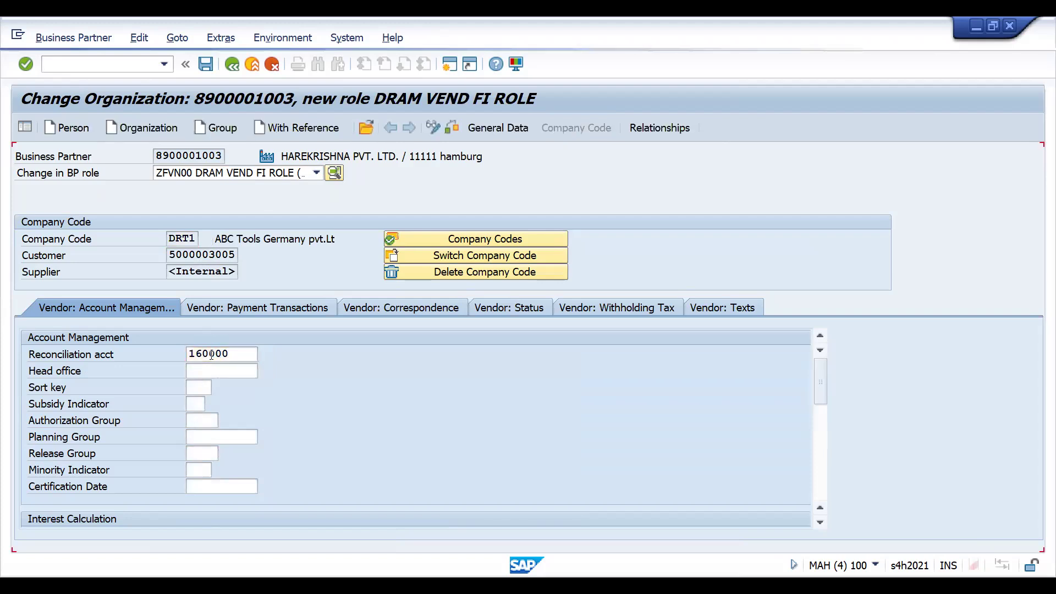
pyautogui.press('Return')
pyautogui.hotkey('ctrl', 's')
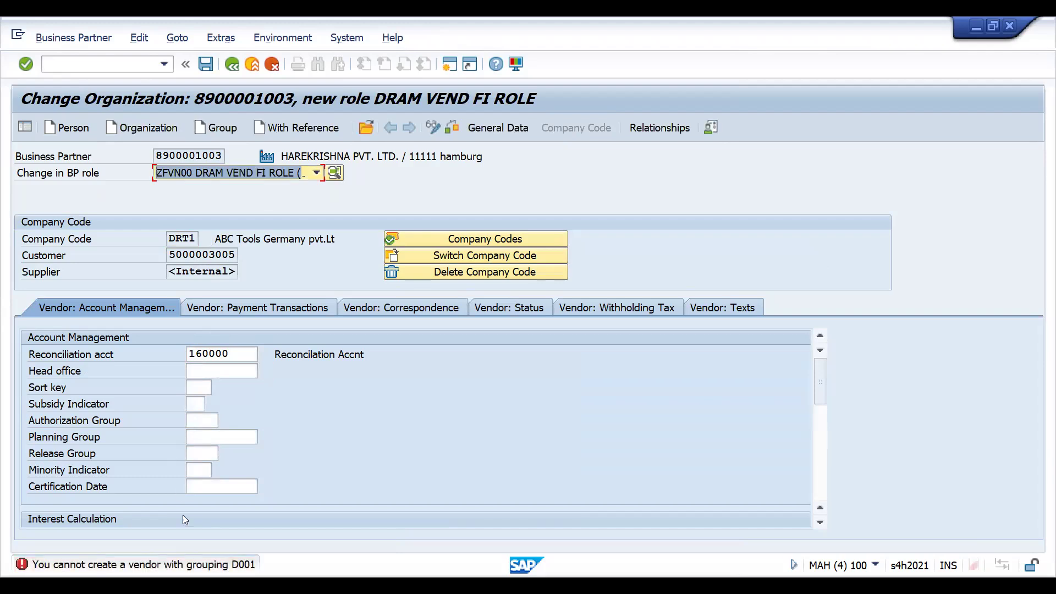
# - Switch to transaction SPRO and display the SAP Customizing Implementation Guide
pyautogui.click(69, 60)
pyautogui.write('/NS[R+')
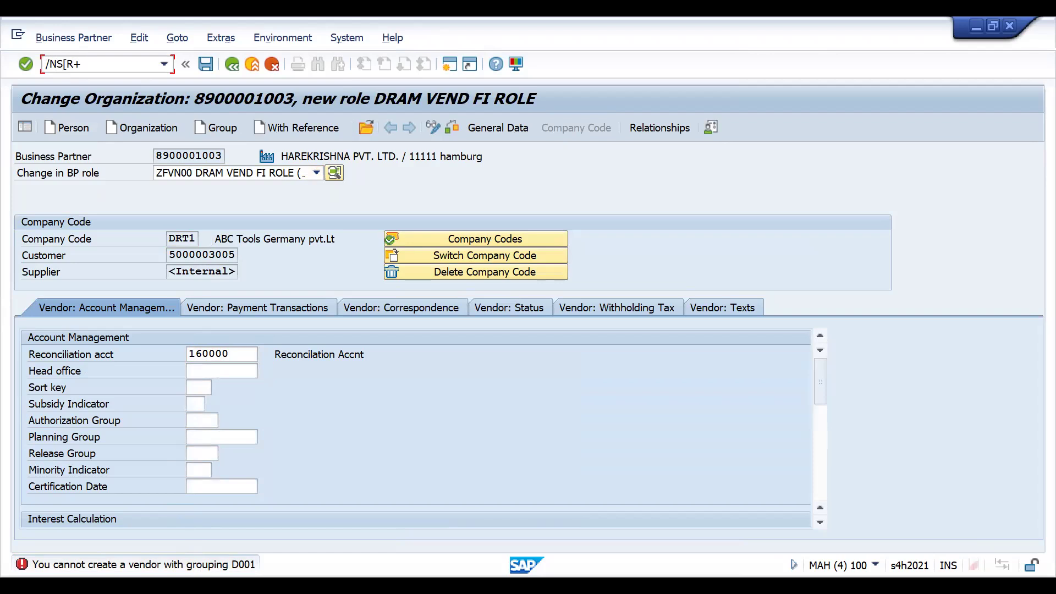
pyautogui.press('BackSpace')
pyautogui.press('BackSpace')
pyautogui.write('PRO')
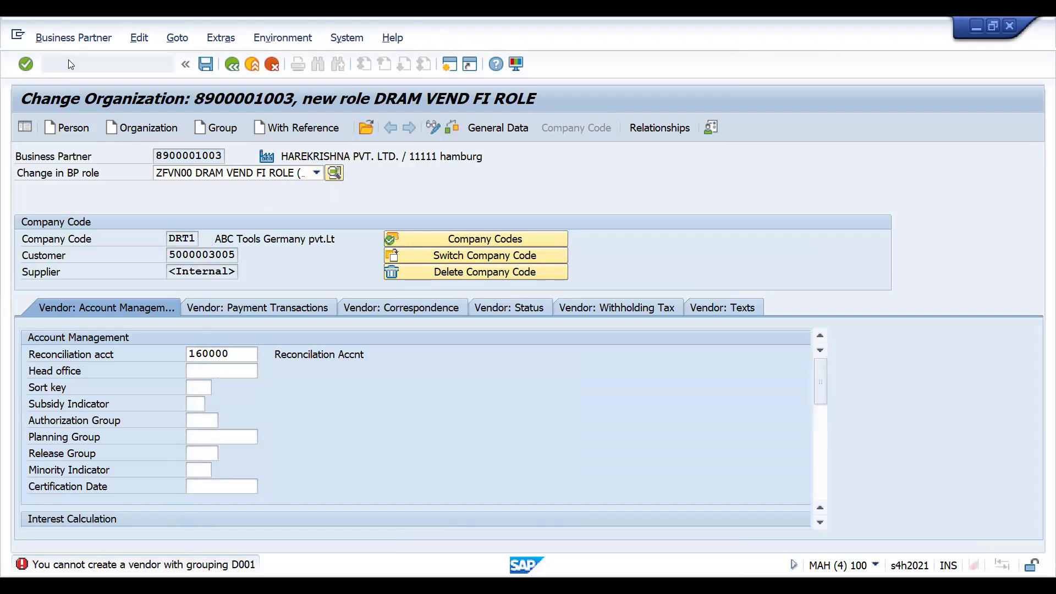
pyautogui.press('Return')
pyautogui.click(77, 127)
# - Expand Financial Accounting and its Accounts Receivable and Accounts Payable node in the implementation guide
pyautogui.click(119, 282)
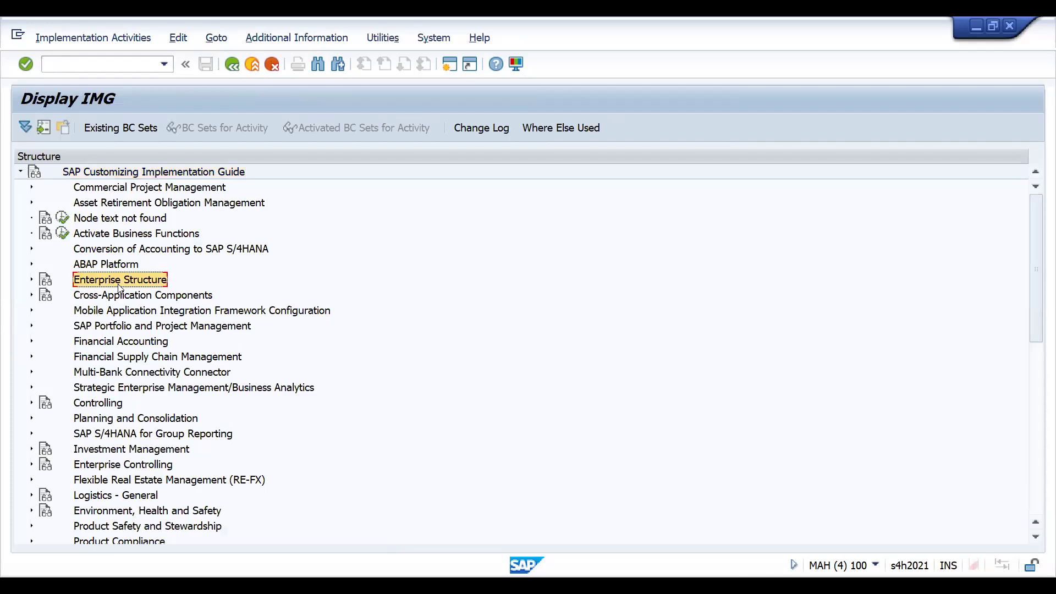
pyautogui.press('Down')
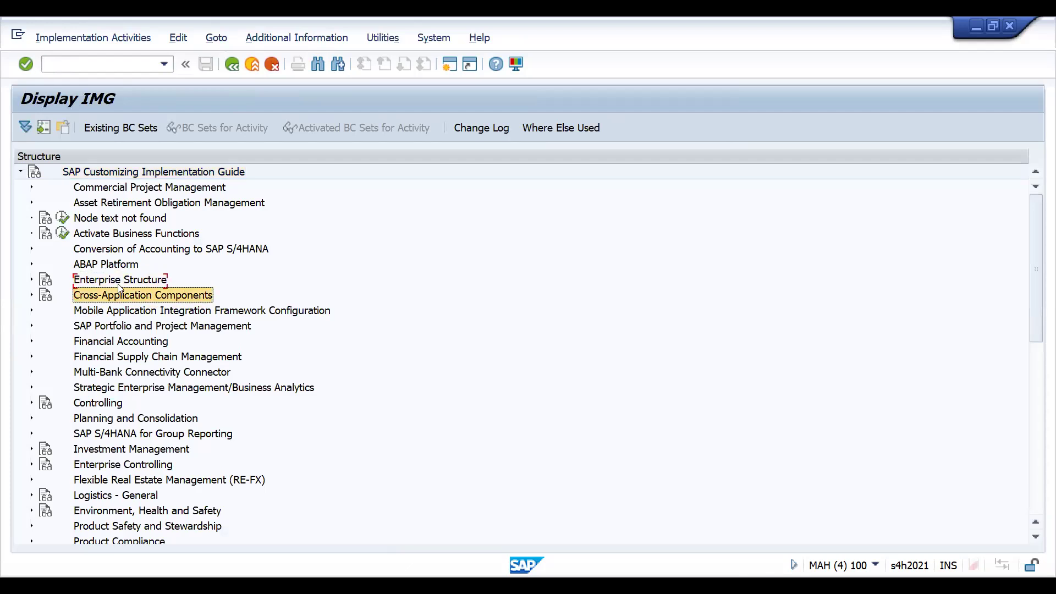
pyautogui.press('Down')
pyautogui.press('Down')
pyautogui.press('Down')
pyautogui.press('Right')
pyautogui.press('Down')
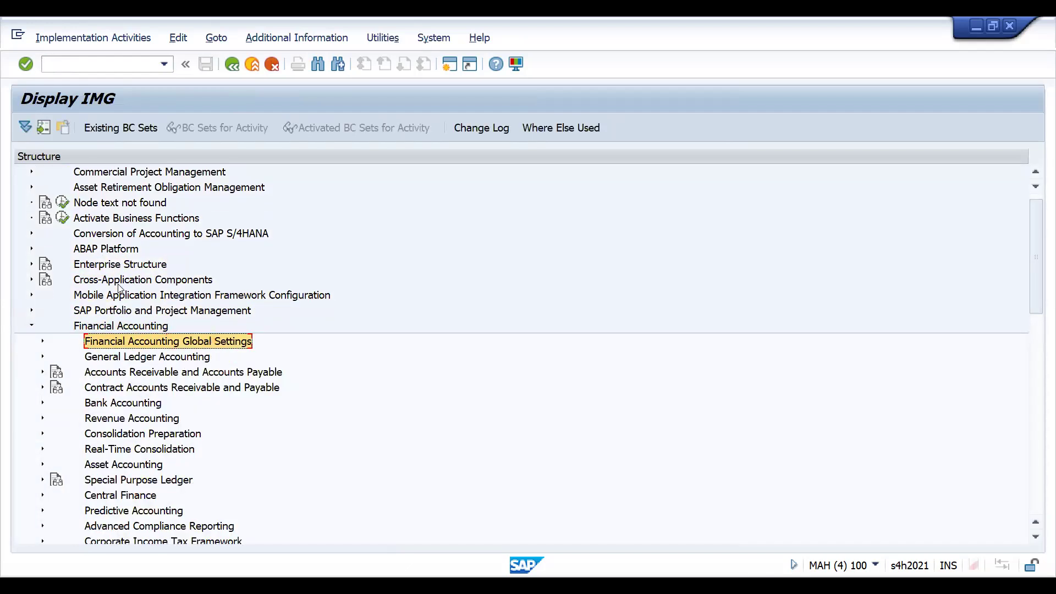
pyautogui.press('Down')
pyautogui.press('Down')
pyautogui.press('Right')
# - Expand Supplier Accounts, Master Data, Preparations for Creating Supplier Master Data, and go to Define Account Groups with Screen Layout (Vendors)
pyautogui.press('Down')
pyautogui.press('Down')
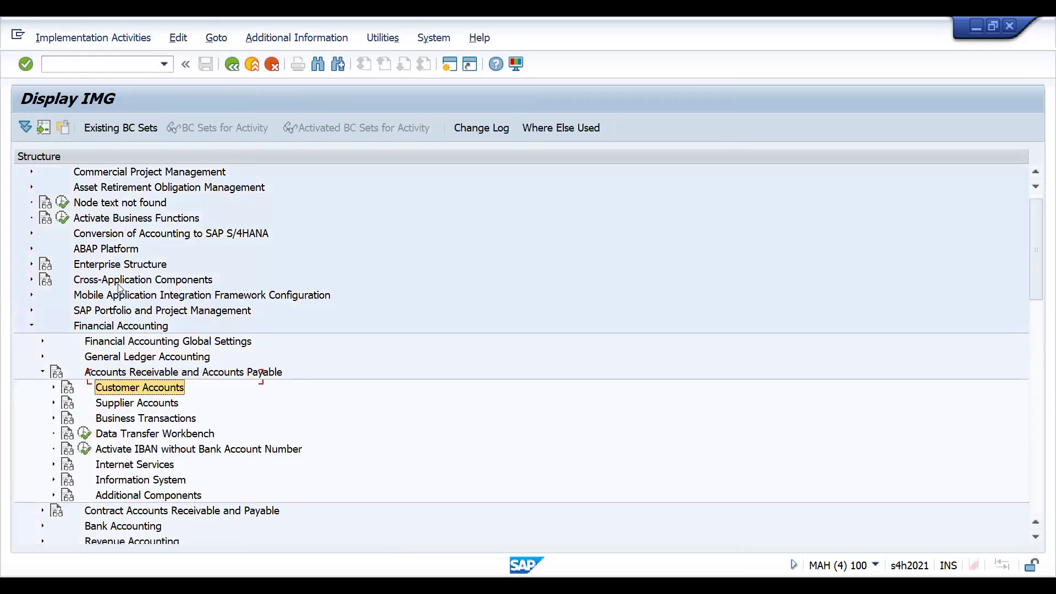
pyautogui.press('Right')
pyautogui.press('Down')
pyautogui.press('Right')
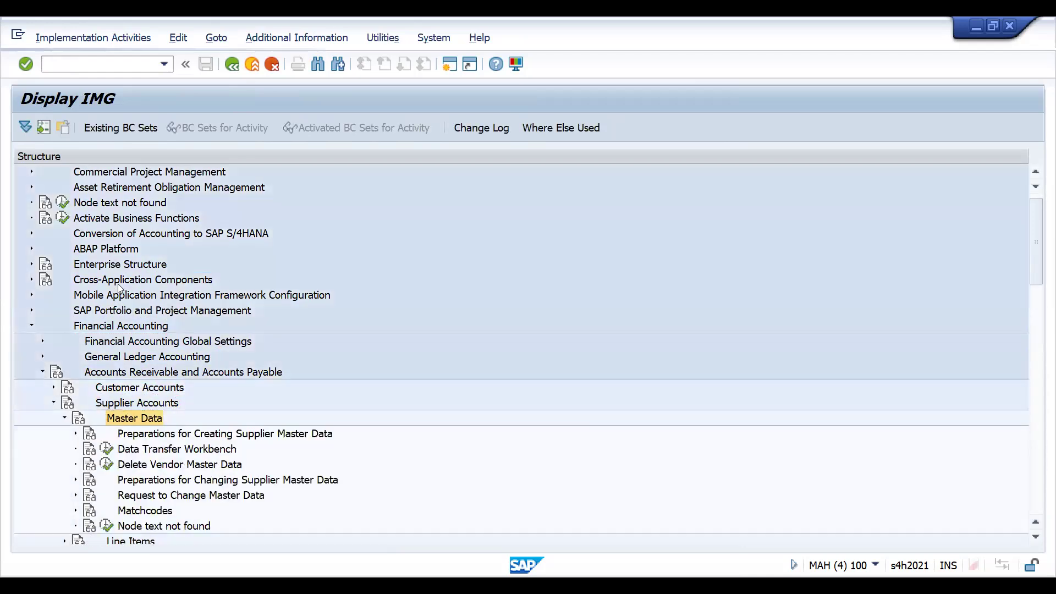
pyautogui.press('Down')
pyautogui.press('Right')
pyautogui.press('Down')
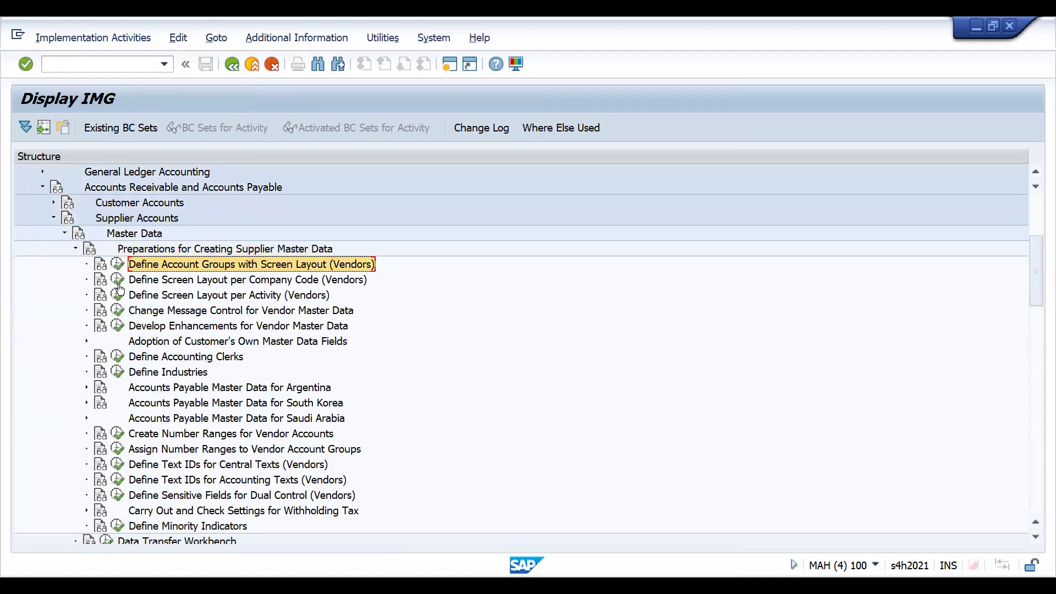
# - Execute Define Account Groups with Screen Layout (Vendors), position to group D001 and examine its General Data field status
pyautogui.click(118, 264)
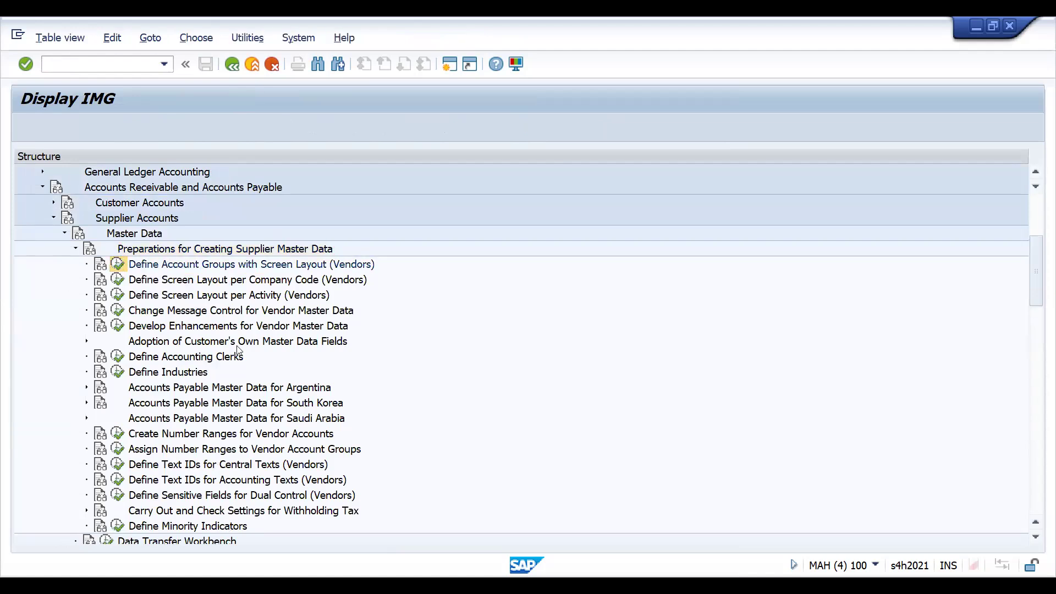
pyautogui.click(213, 468)
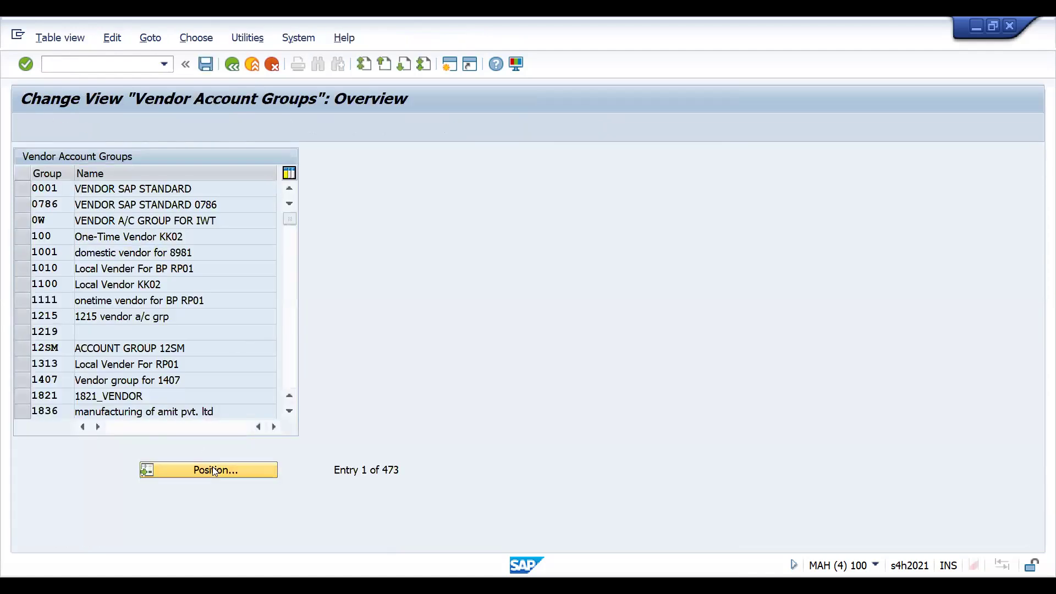
pyautogui.write('D001')
pyautogui.press('Return')
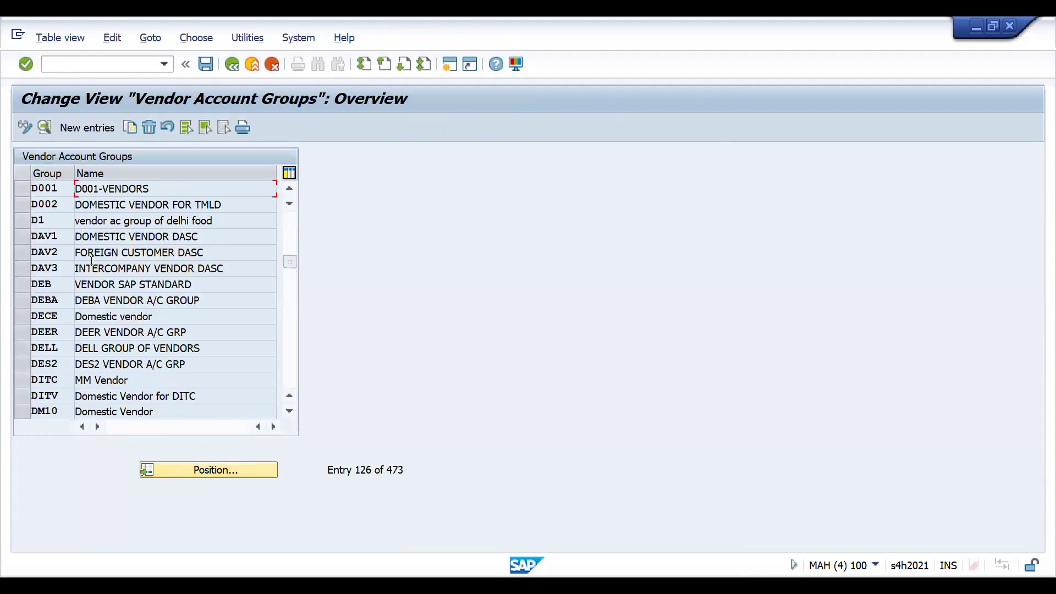
pyautogui.doubleClick(61, 188)
pyautogui.doubleClick(48, 289)
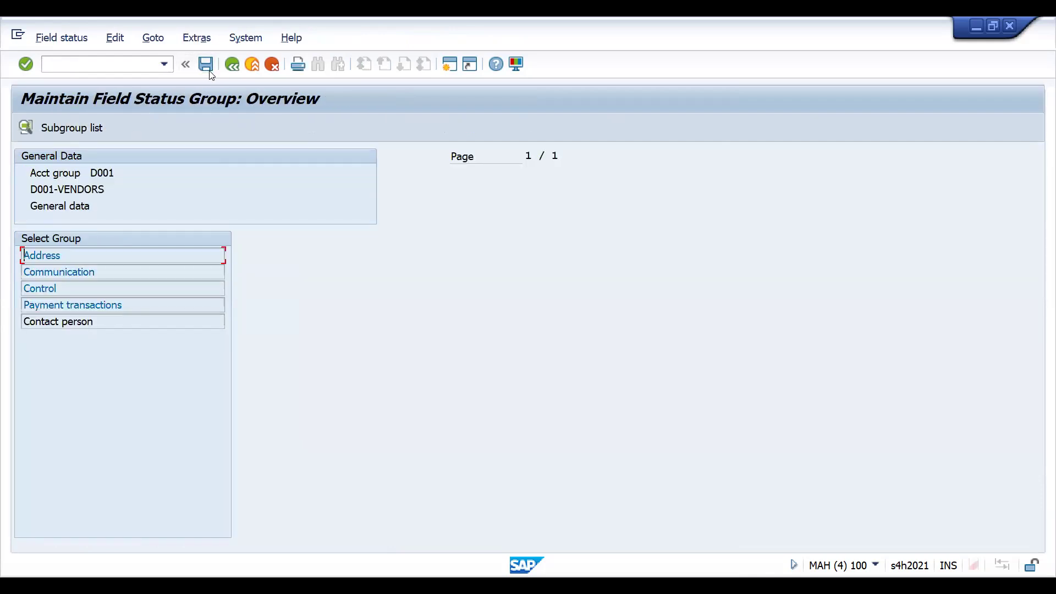
pyautogui.press('F3')
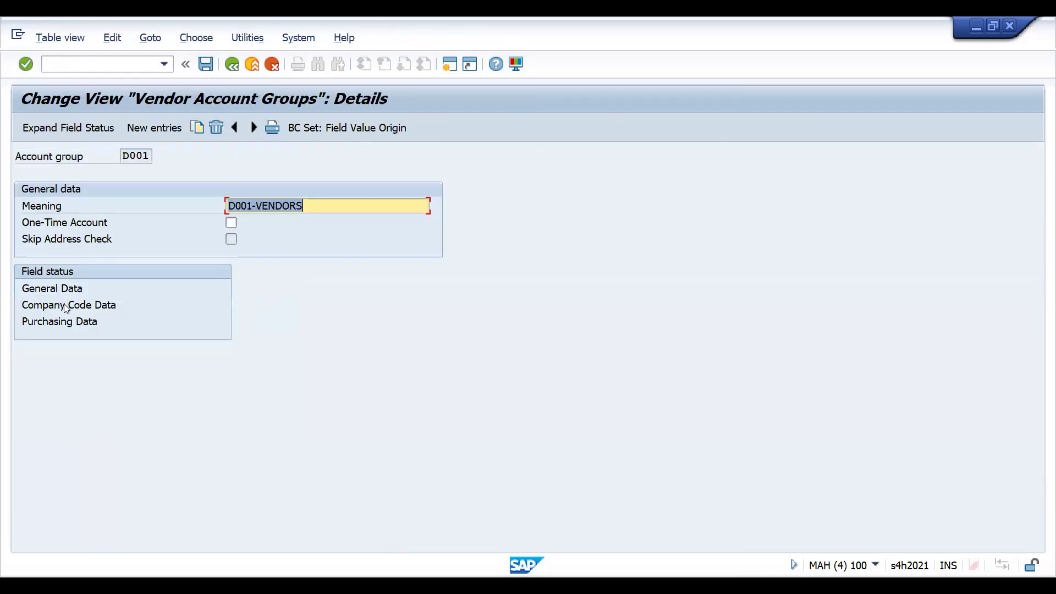
# - Review the Account management field status under D001's Company Code Data, and return to the implementation guide
pyautogui.doubleClick(65, 306)
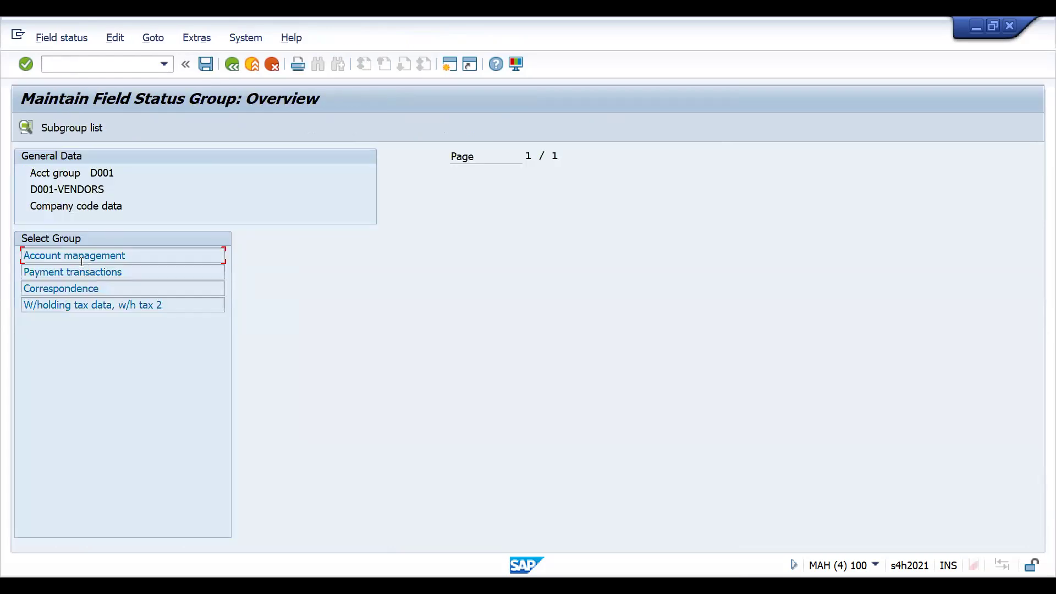
pyautogui.doubleClick(81, 261)
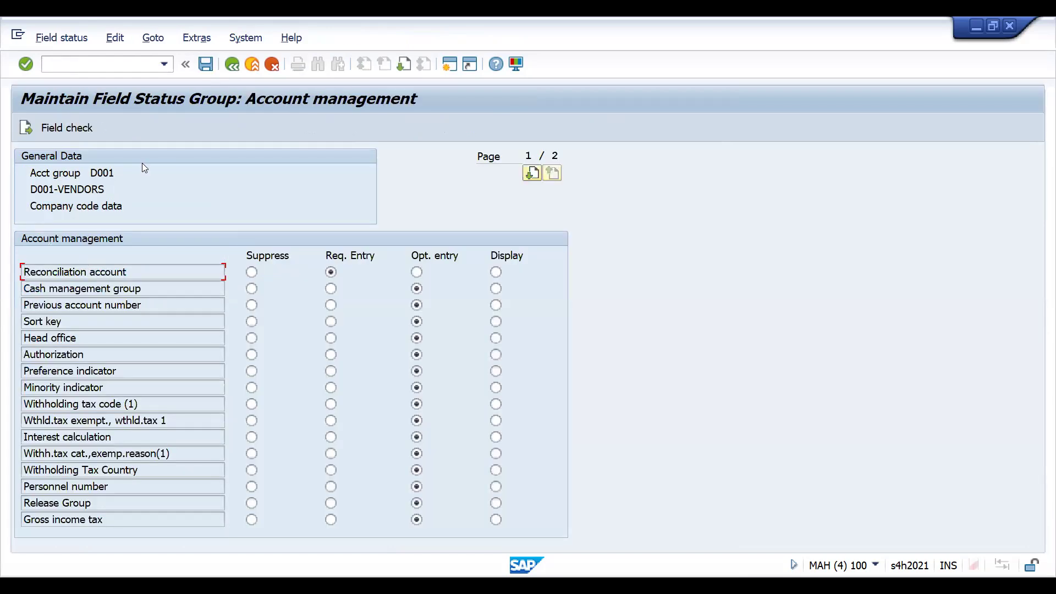
pyautogui.press('F3')
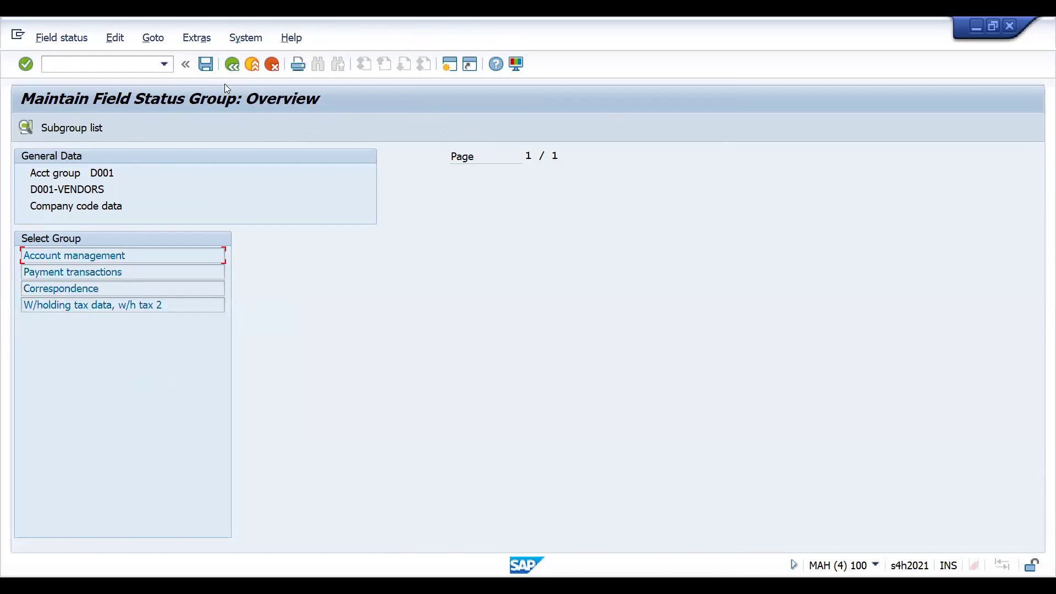
pyautogui.press('F3')
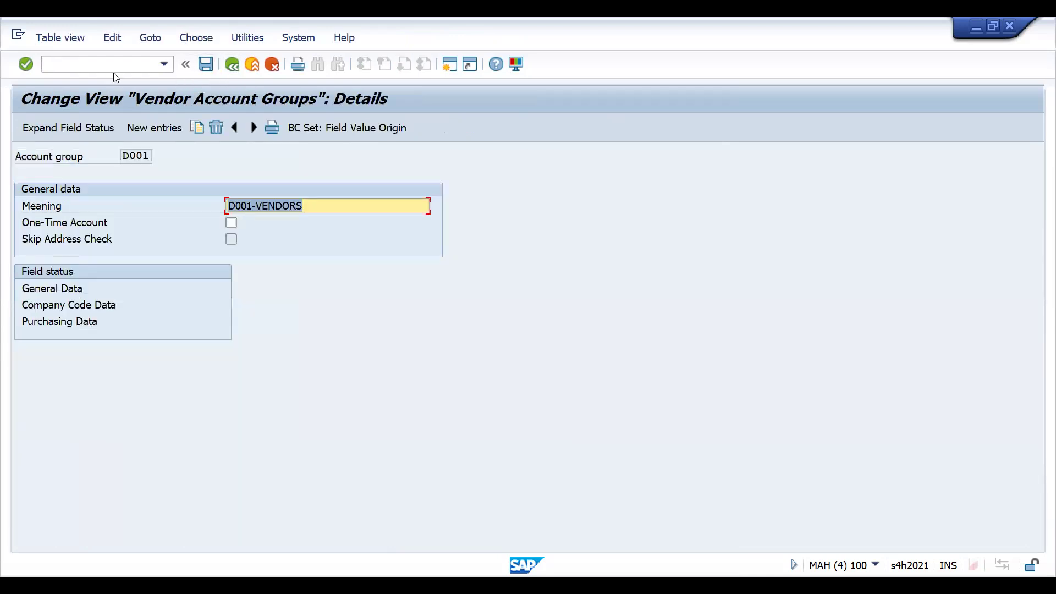
pyautogui.press('F3')
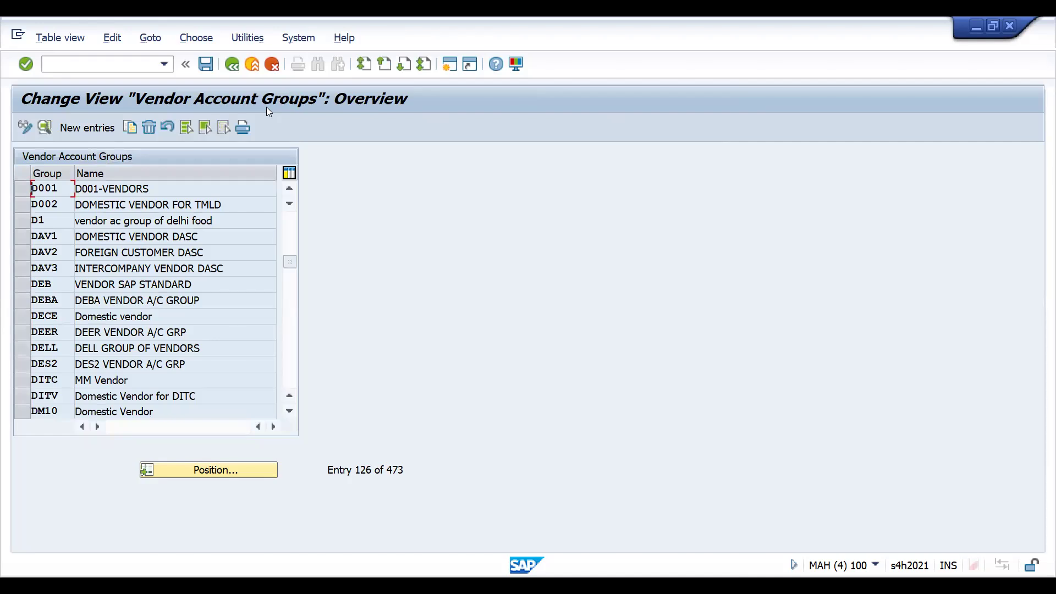
pyautogui.press('F3')
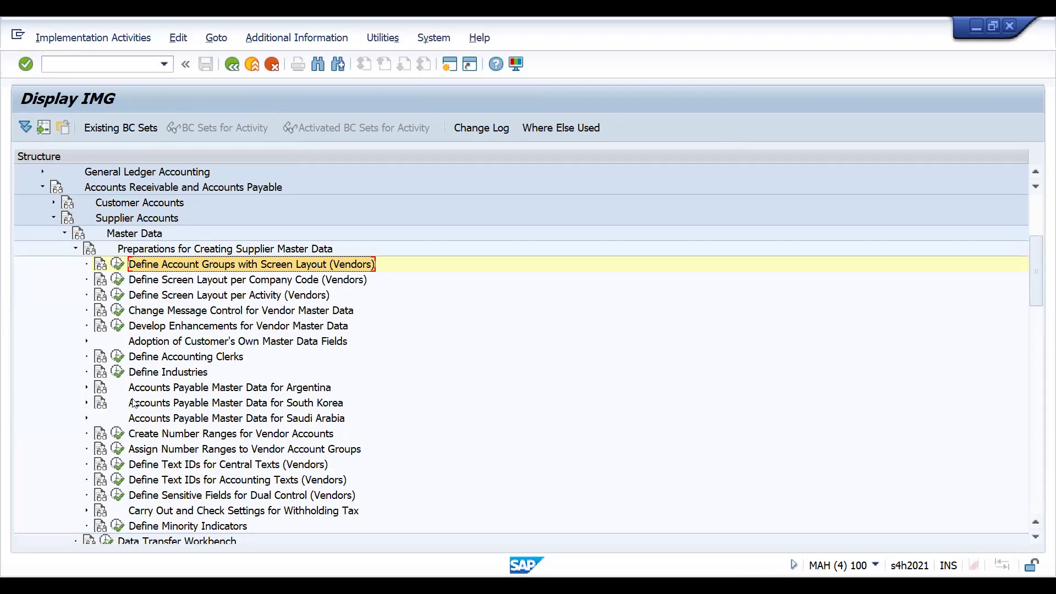
# - Check the number range assigned to account group D001 in Assign Number Ranges to Vendor Account Groups, and return to the guide
pyautogui.click(183, 295)
pyautogui.press('Down')
pyautogui.press('Down')
pyautogui.press('Down')
pyautogui.press('Down')
pyautogui.press('Down')
pyautogui.press('Down')
pyautogui.press('Down')
pyautogui.press('Down')
pyautogui.press('Down')
pyautogui.press('Down')
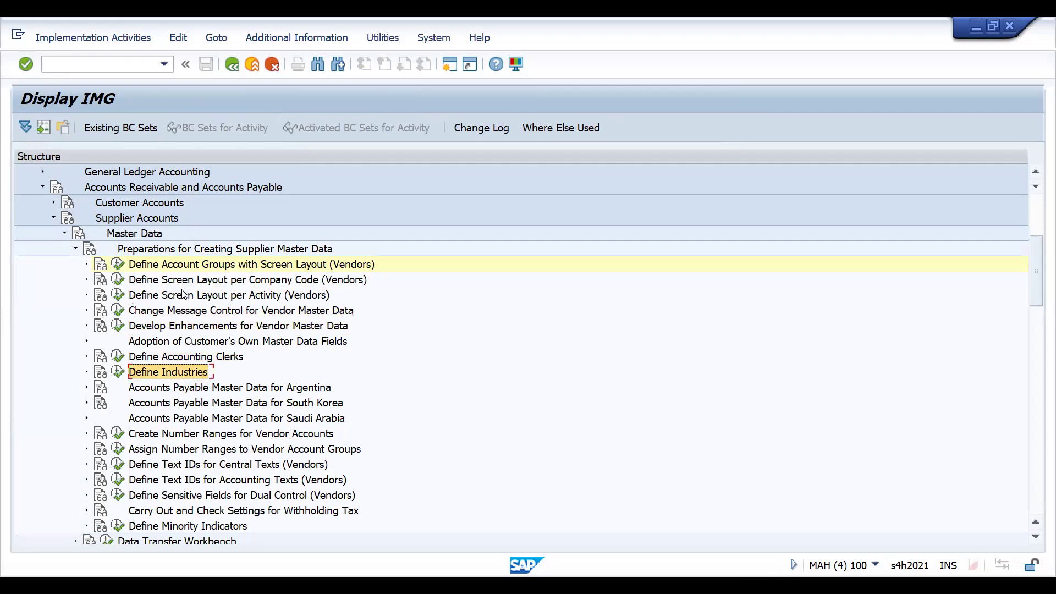
pyautogui.press('Up')
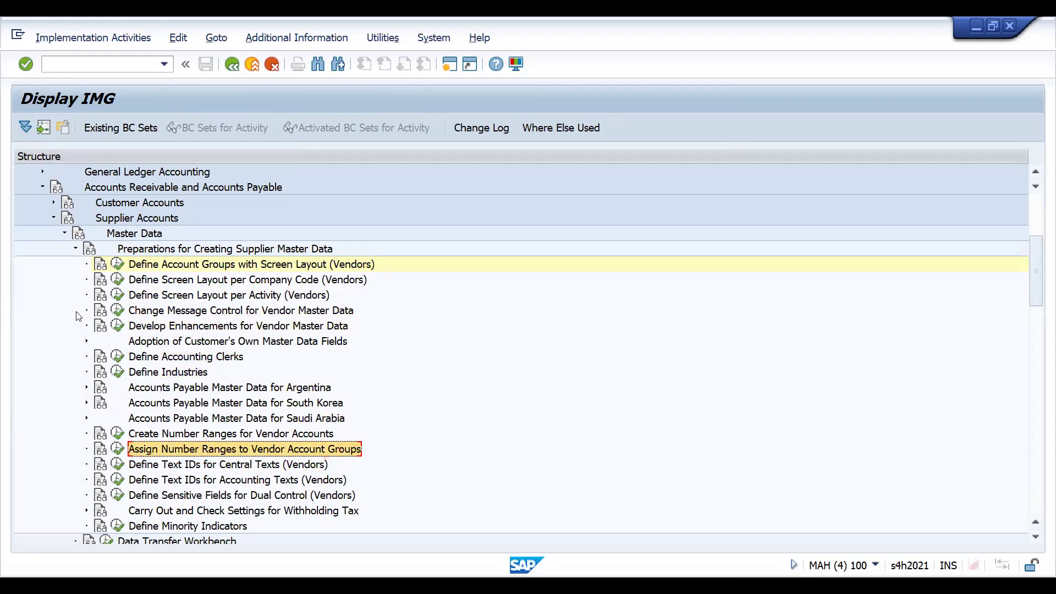
pyautogui.click(118, 449)
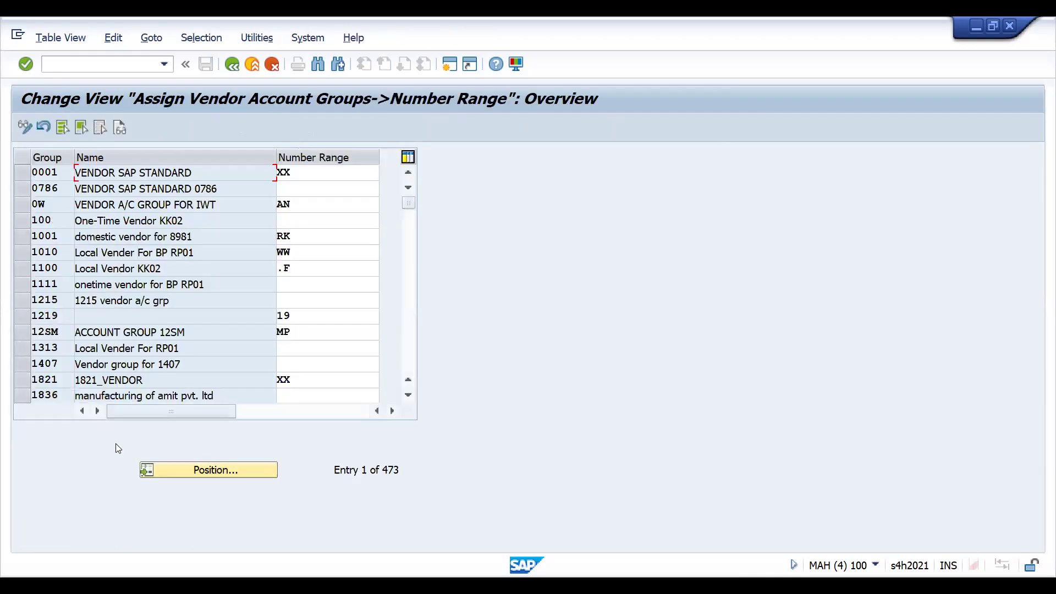
pyautogui.click(177, 475)
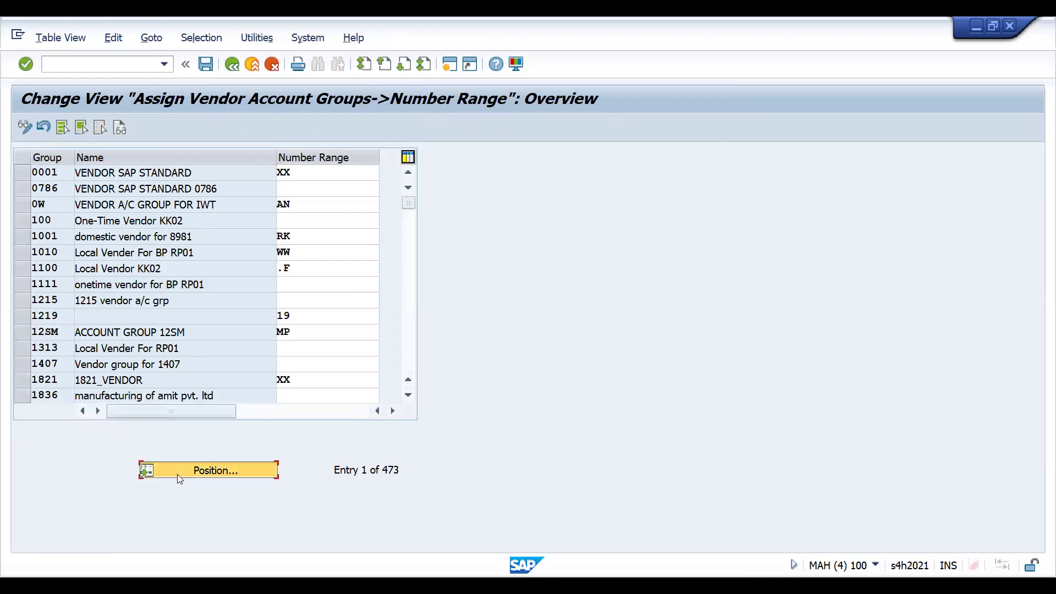
pyautogui.write('D001')
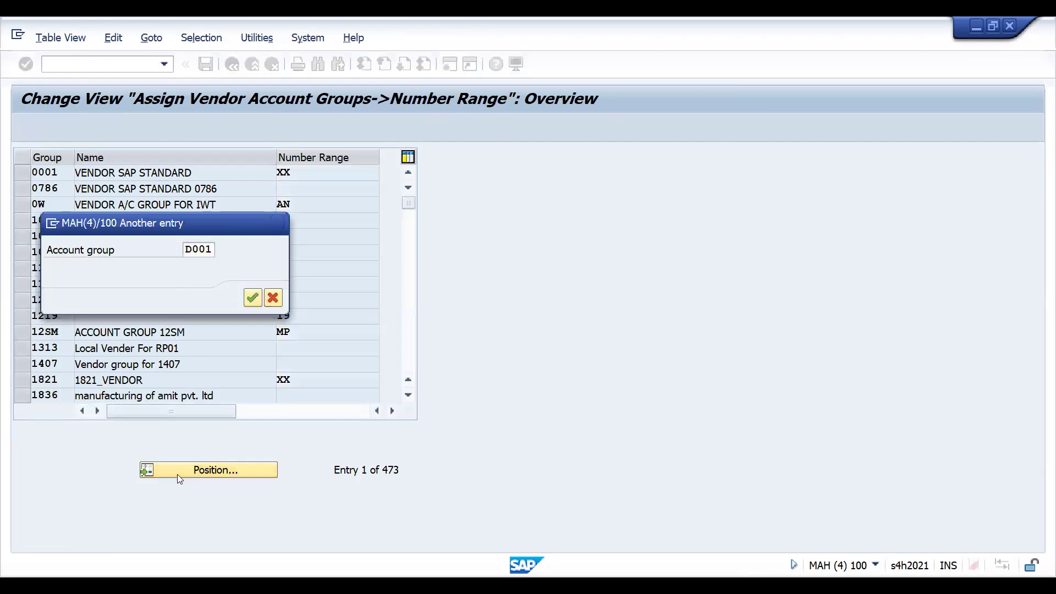
pyautogui.press('Return')
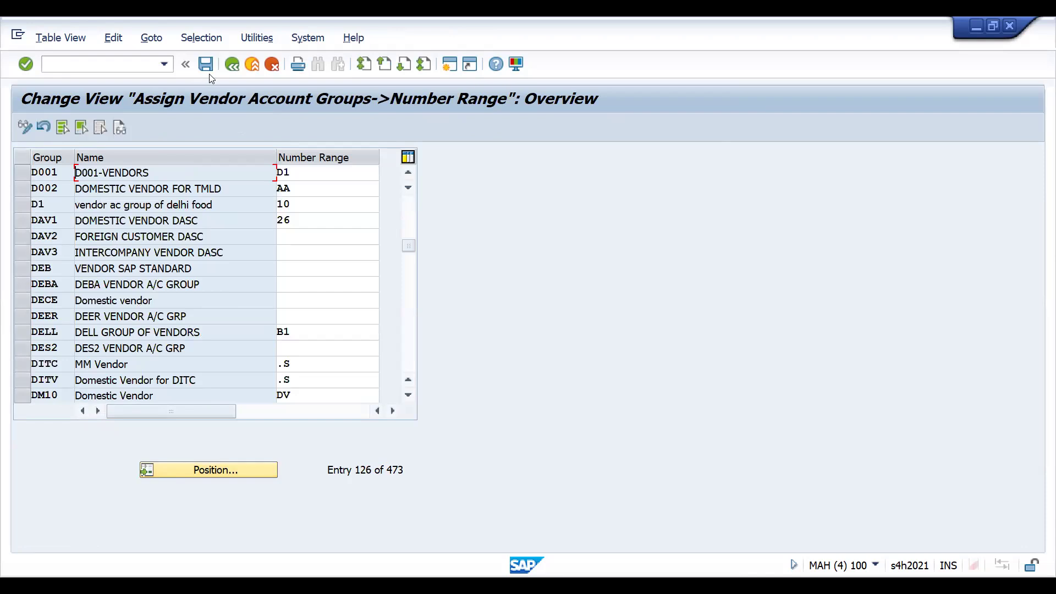
pyautogui.click(232, 64)
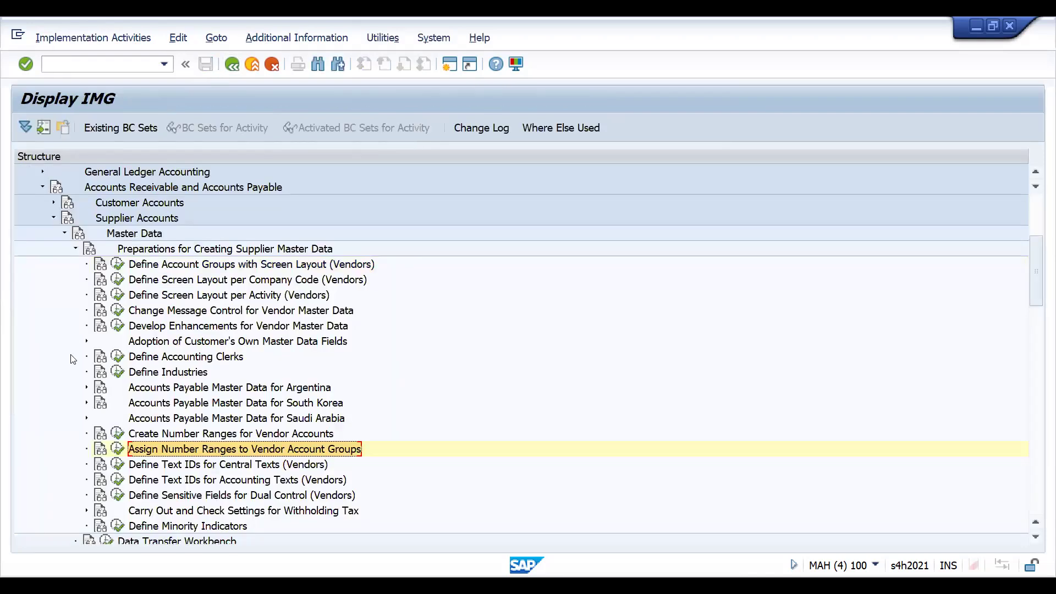
# - Expand Cross-Application Components in the implementation guide and go up its subnodes towards Master Data Synchronization
pyautogui.click(192, 250)
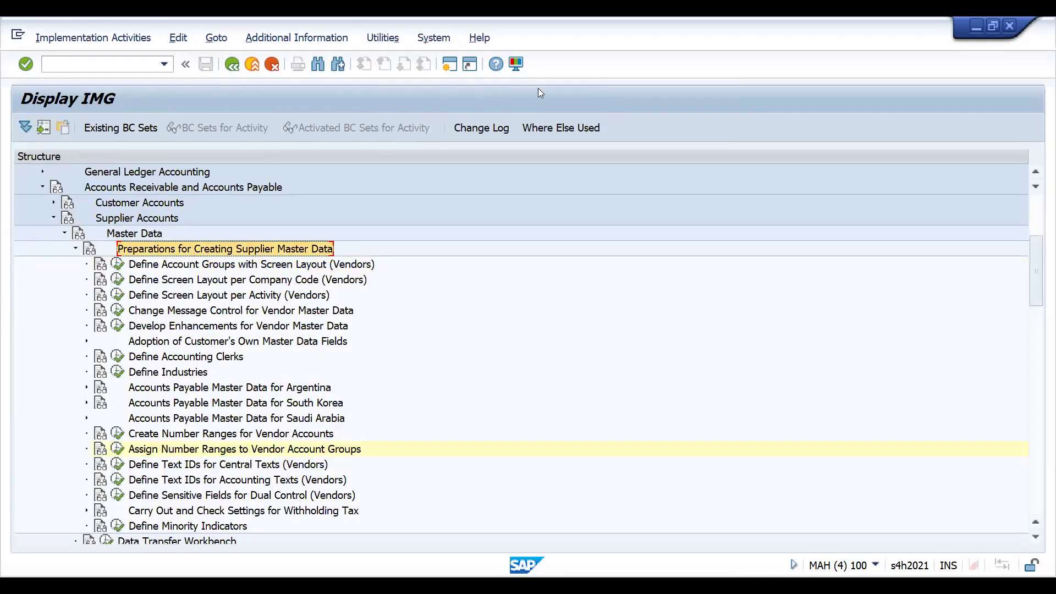
pyautogui.press('Left')
pyautogui.press('Left')
pyautogui.press('Left')
pyautogui.press('Left')
pyautogui.press('Left')
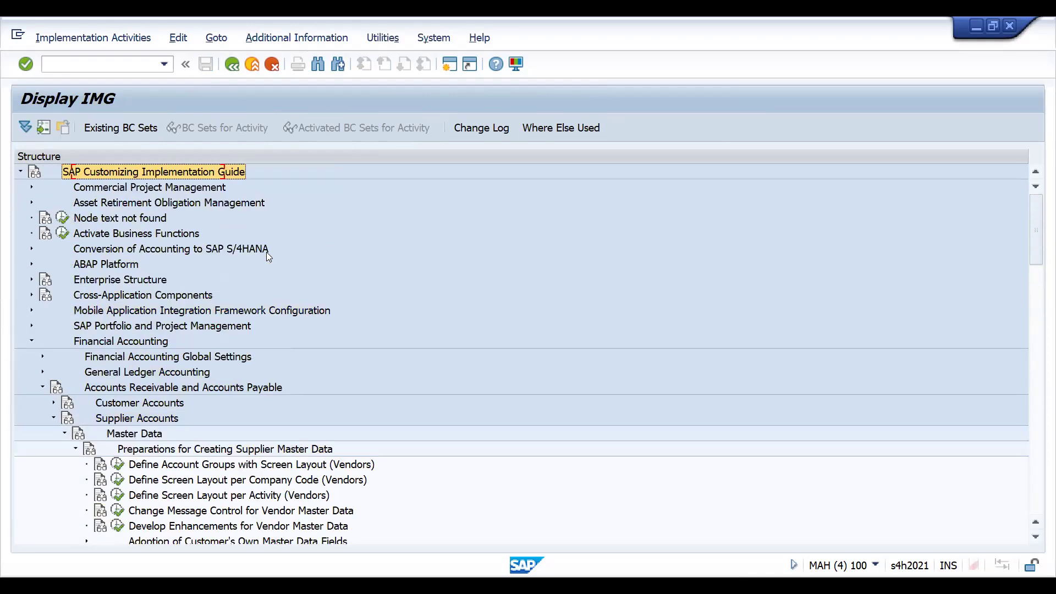
pyautogui.press('Down')
pyautogui.press('Down')
pyautogui.press('Down')
pyautogui.press('Down')
pyautogui.press('Down')
pyautogui.press('Down')
pyautogui.press('Down')
pyautogui.press('Down')
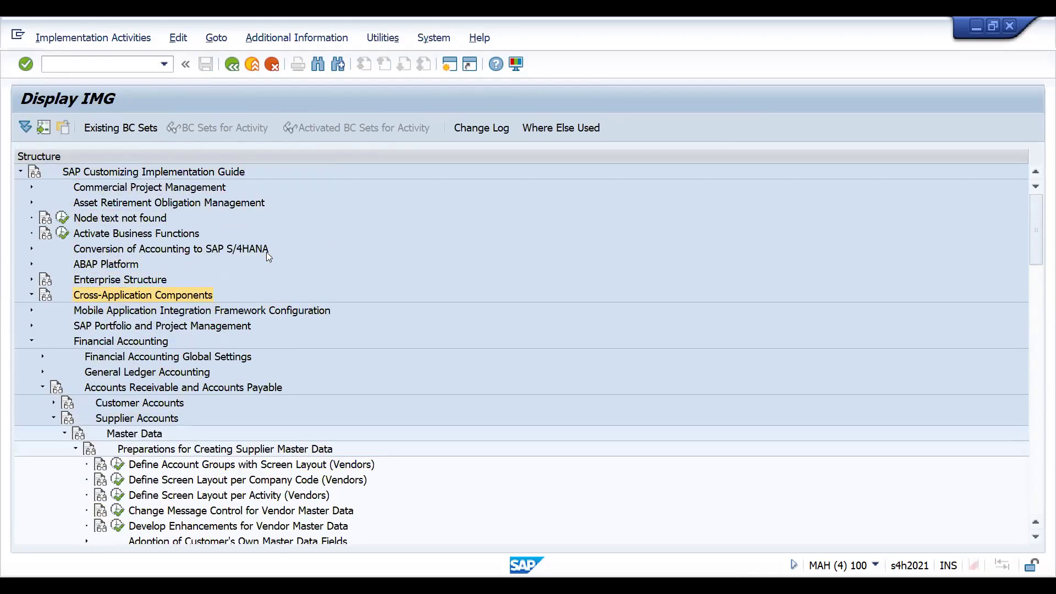
pyautogui.press('Right')
pyautogui.press('Down')
pyautogui.press('Down')
pyautogui.press('Down')
pyautogui.press('Down')
pyautogui.press('Down')
pyautogui.press('Down')
pyautogui.press('Down')
pyautogui.press('Down')
pyautogui.press('Down')
pyautogui.press('Down')
pyautogui.press('Down')
pyautogui.press('Down')
pyautogui.press('Down')
pyautogui.press('Down')
pyautogui.press('Down')
pyautogui.press('Down')
pyautogui.press('Down')
pyautogui.press('Down')
pyautogui.press('Down')
pyautogui.press('Down')
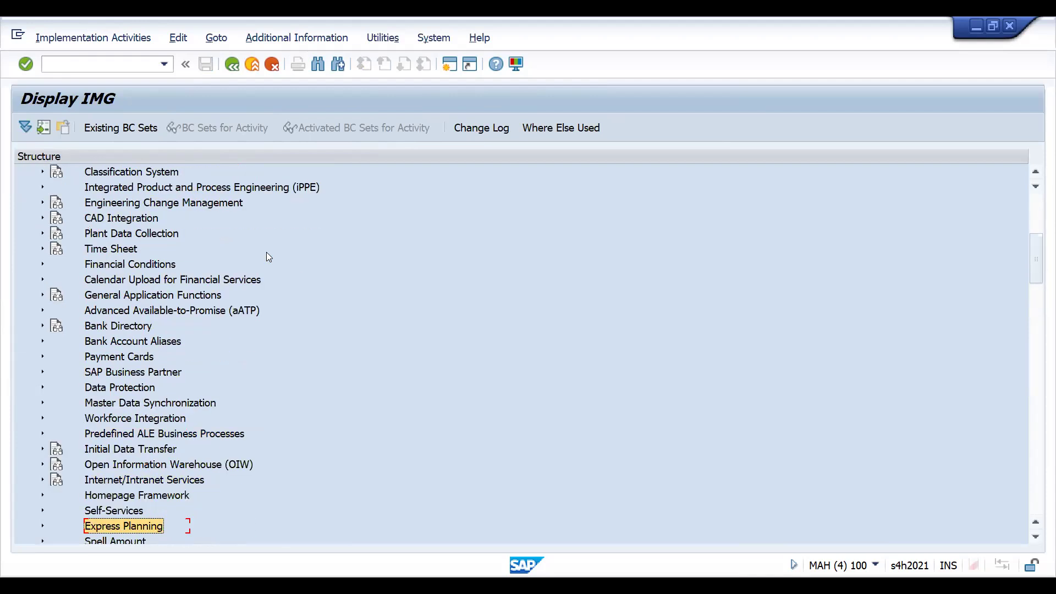
pyautogui.press('Up')
pyautogui.press('Up')
pyautogui.press('Up')
pyautogui.press('Up')
pyautogui.press('Up')
pyautogui.press('Up')
pyautogui.press('Up')
pyautogui.press('Up')
pyautogui.press('Up')
pyautogui.press('Up')
pyautogui.press('Up')
pyautogui.press('Up')
pyautogui.press('Up')
pyautogui.press('Up')
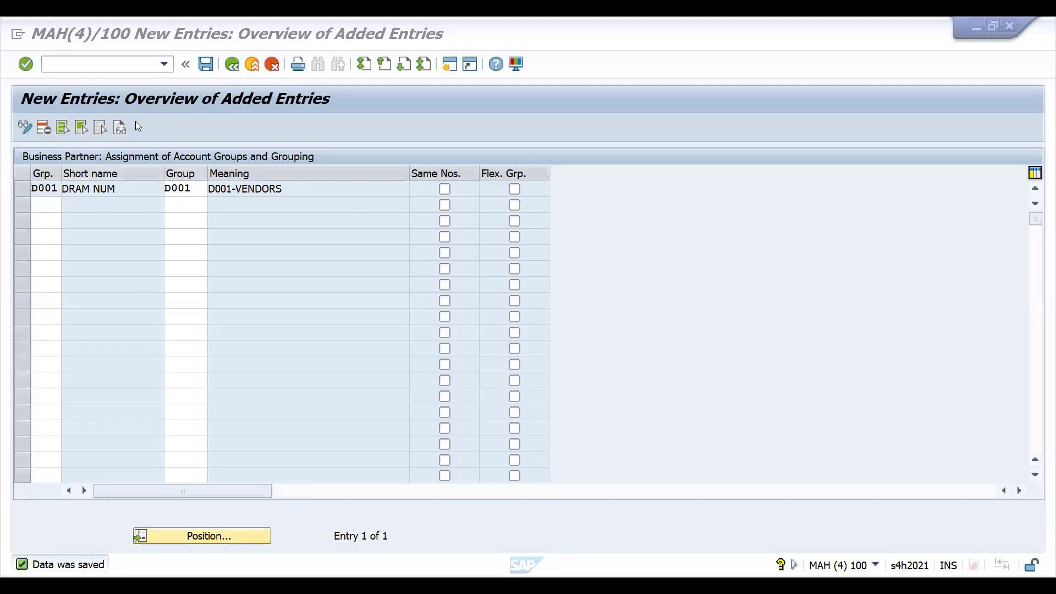
# - Leave the account group and grouping assignment for vendors and collapse the Customer/Vendor Integration node
pyautogui.press('F3')
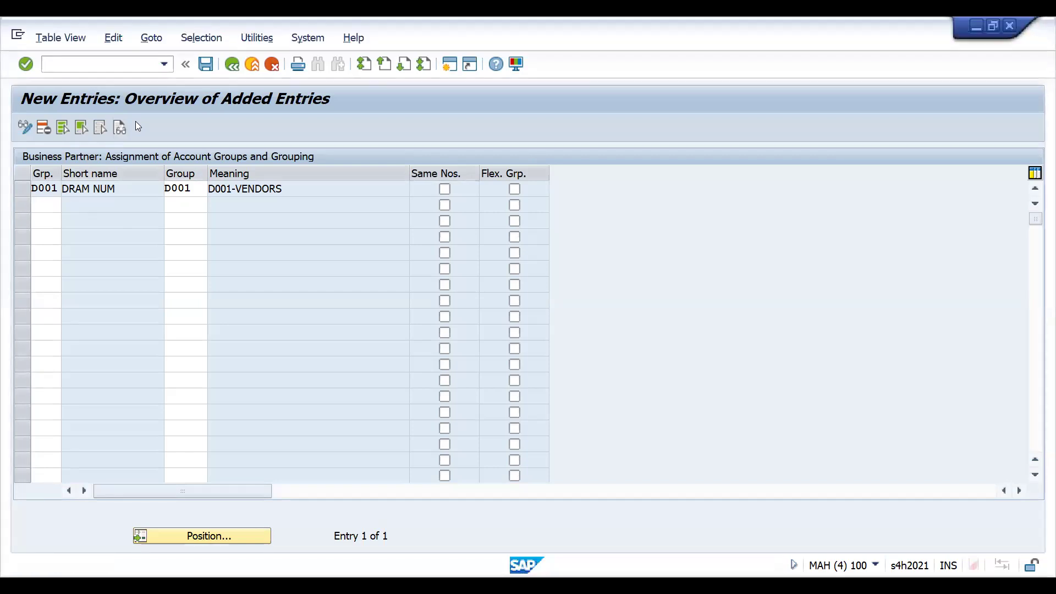
pyautogui.press('F3')
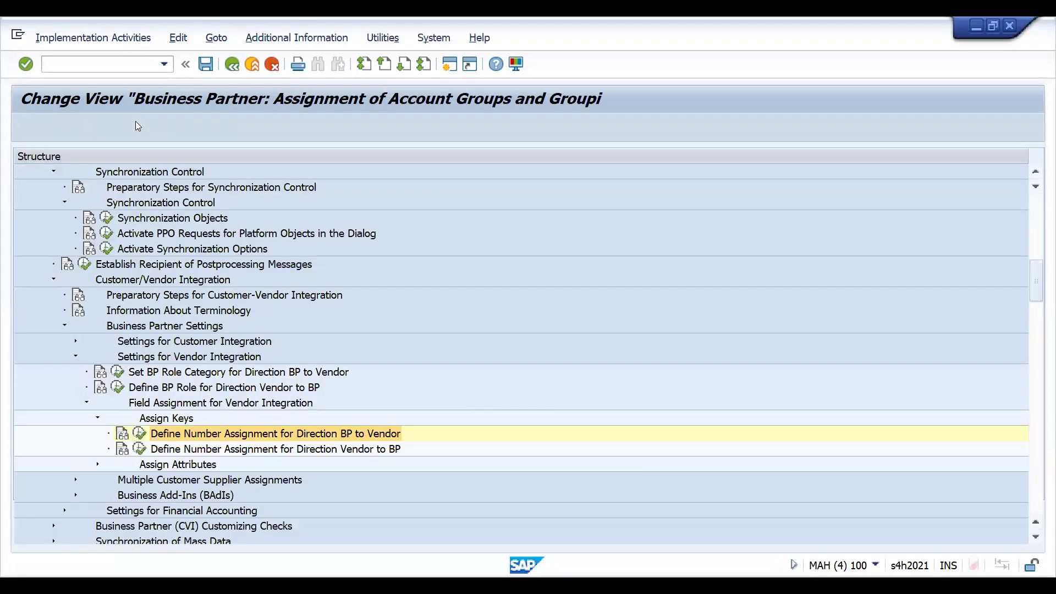
pyautogui.click(52, 279)
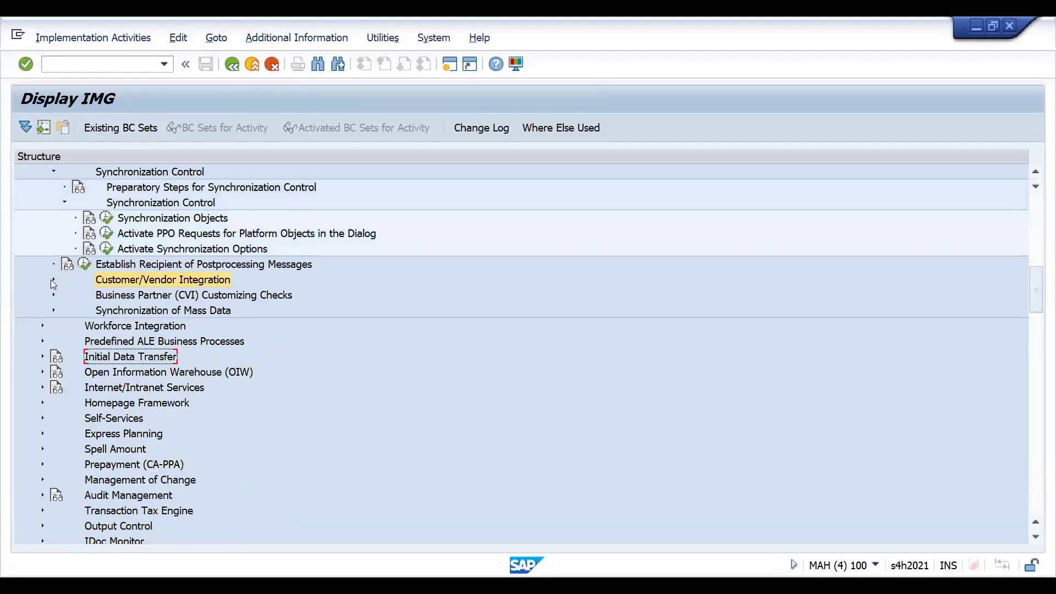
# - Switch to transaction BP, search business partners by Search Term 2 DRAM and open HAREKRISHNA PVT. LTD
pyautogui.click(89, 61)
pyautogui.write('/NBP')
pyautogui.press('Return')
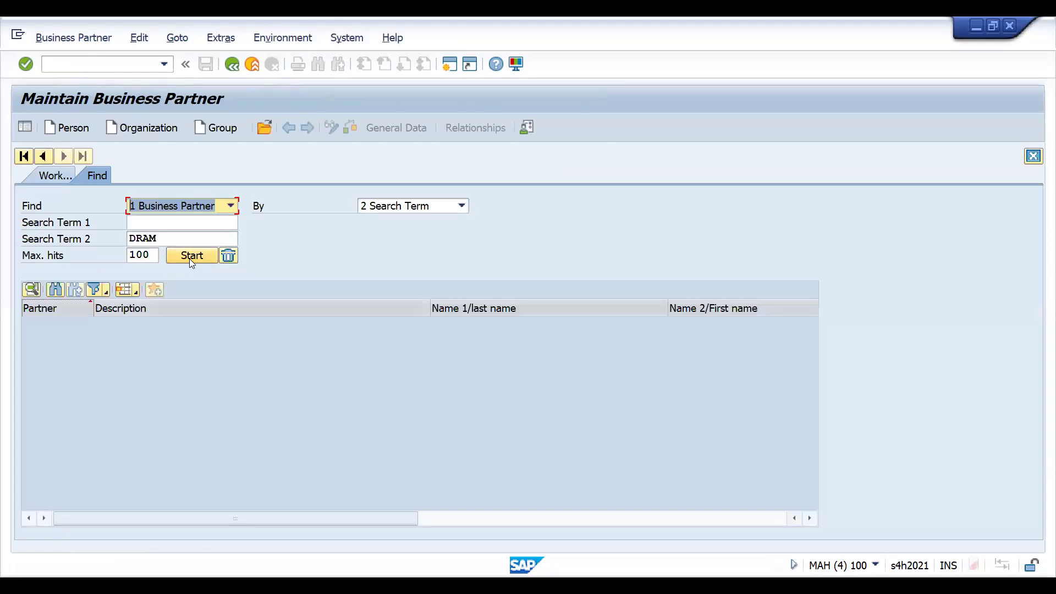
pyautogui.click(190, 257)
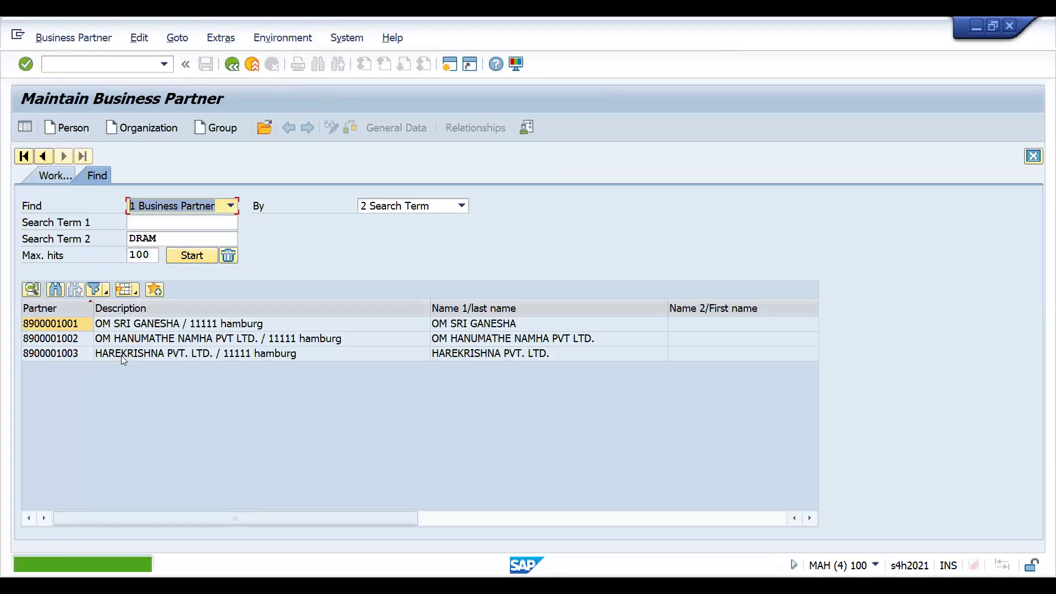
pyautogui.click(124, 355)
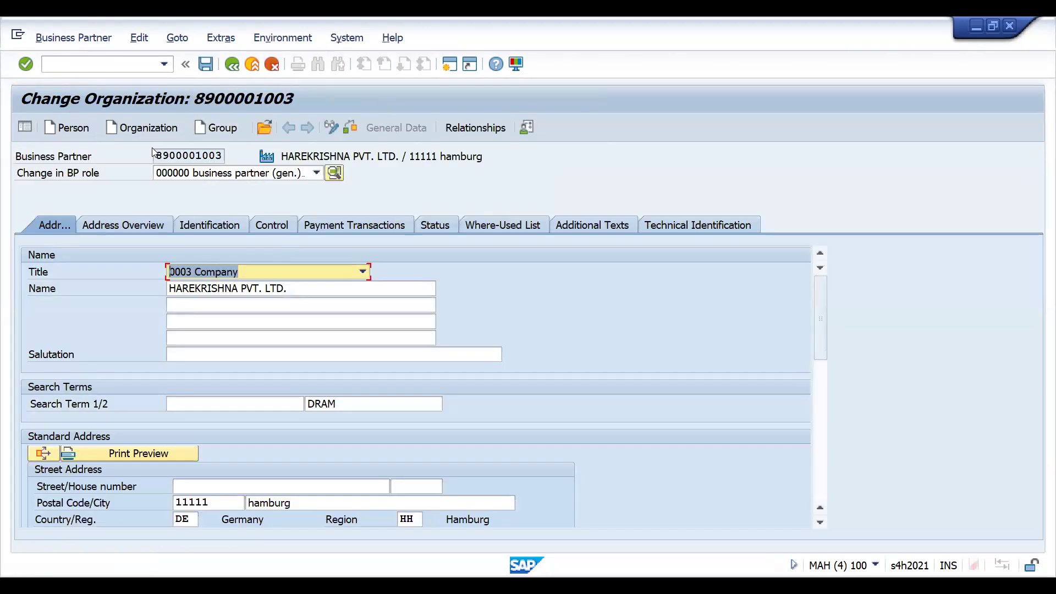
# - Extend the business partner with the role ZFVN00 DRAM VEND FI ROLE
pyautogui.click(273, 174)
pyautogui.press('z')
pyautogui.press('f')
pyautogui.press('v')
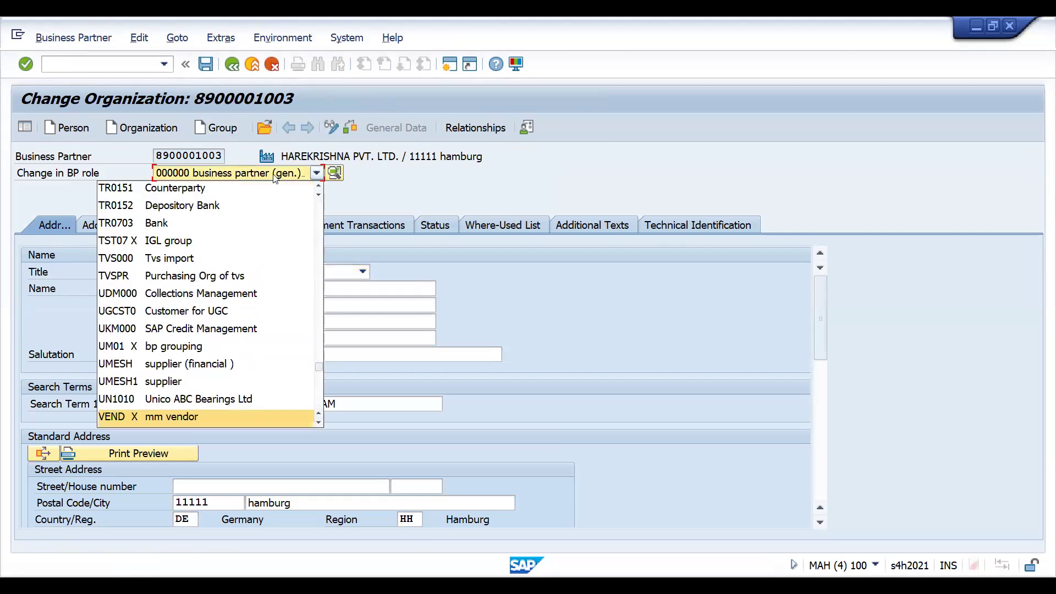
pyautogui.scroll(-5, 265, 184)
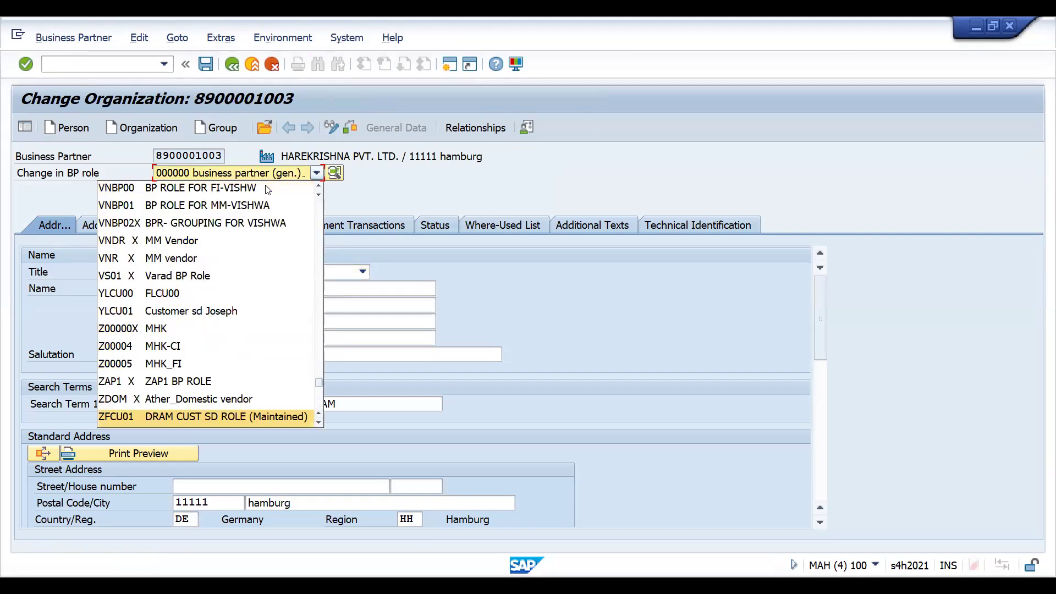
pyautogui.press('Down')
pyautogui.press('Down')
pyautogui.press('Down')
pyautogui.press('Down')
pyautogui.press('Return')
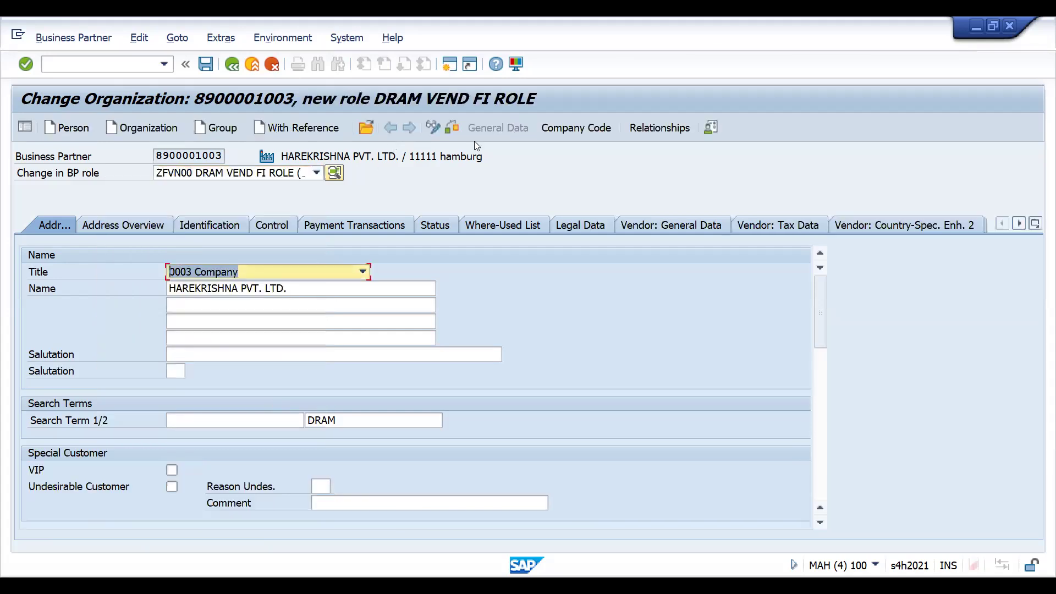
# - Enter company code DRT1 for the vendor FI role and set its reconciliation account to 160000
pyautogui.click(549, 131)
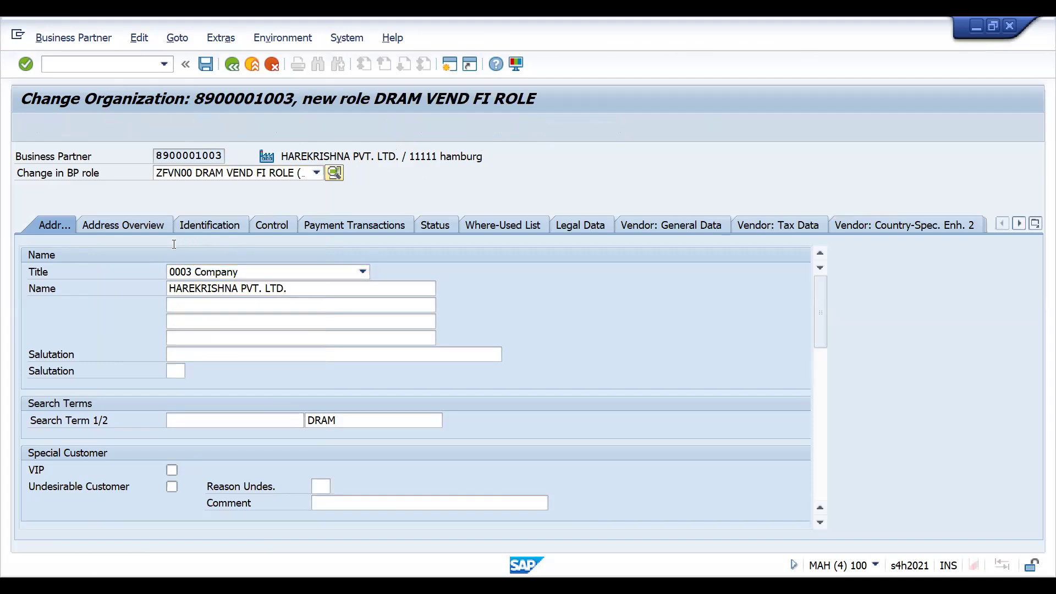
pyautogui.write('DRT1')
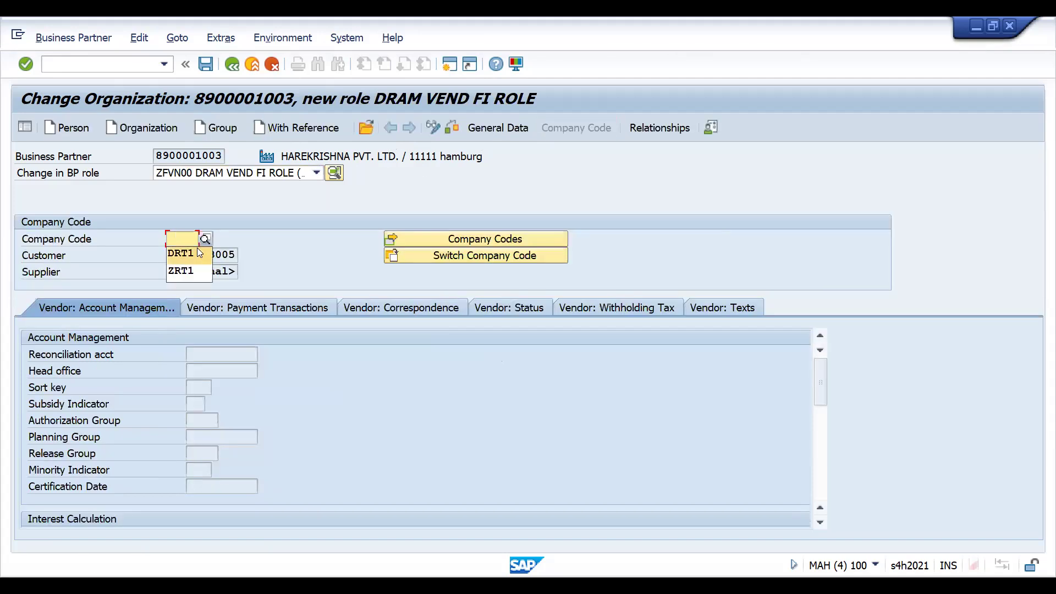
pyautogui.press('Return')
pyautogui.click(202, 354)
pyautogui.click(207, 368)
pyautogui.press('Return')
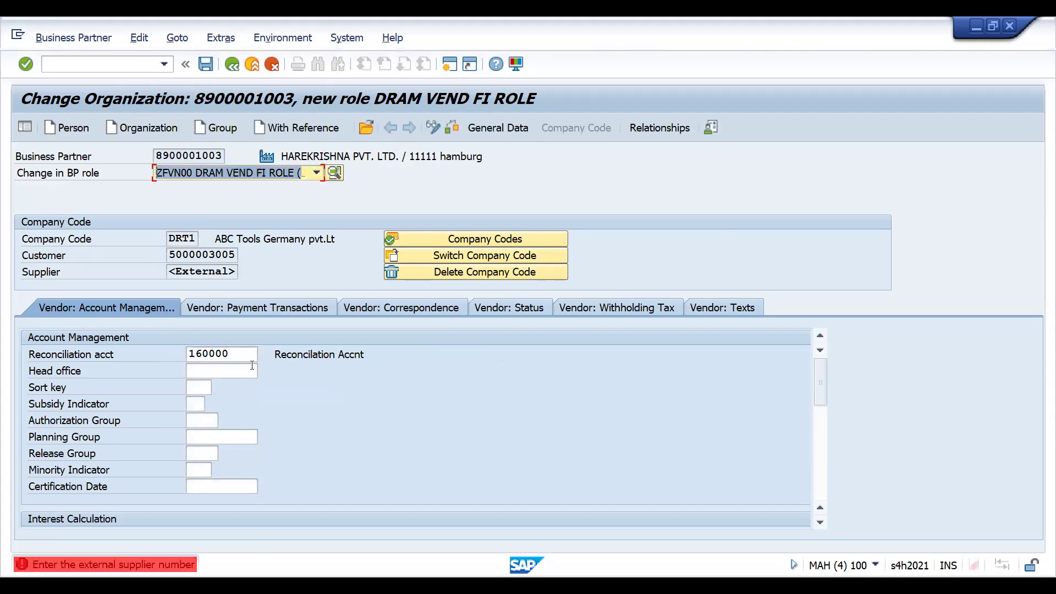
# - Leave the unsaved vendor role, switch to transaction SPRO and display the SAP Reference IMG
pyautogui.click(214, 272)
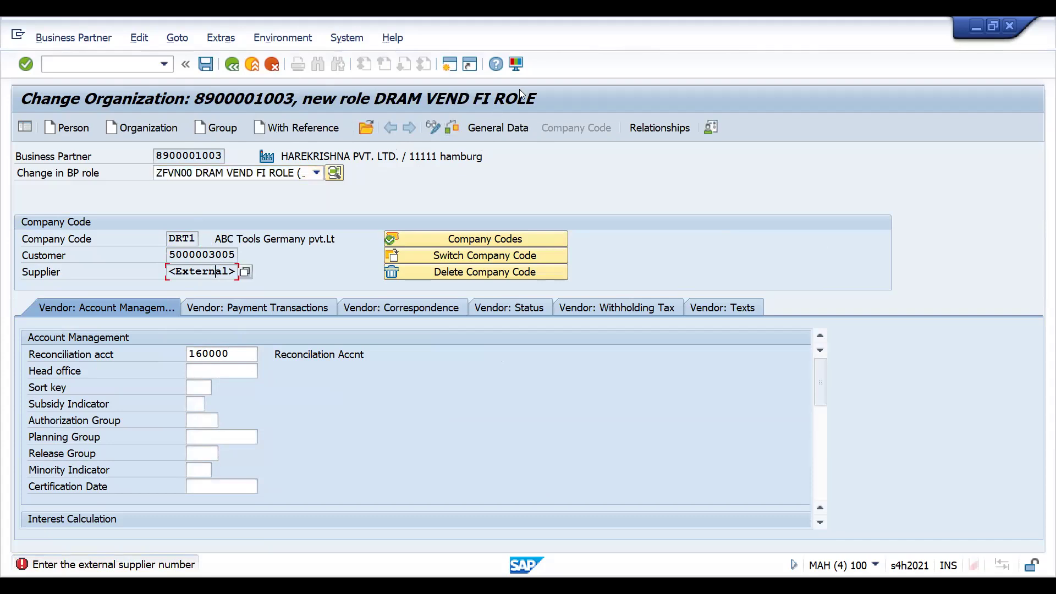
pyautogui.click(76, 64)
pyautogui.write('/nspro')
pyautogui.press('Return')
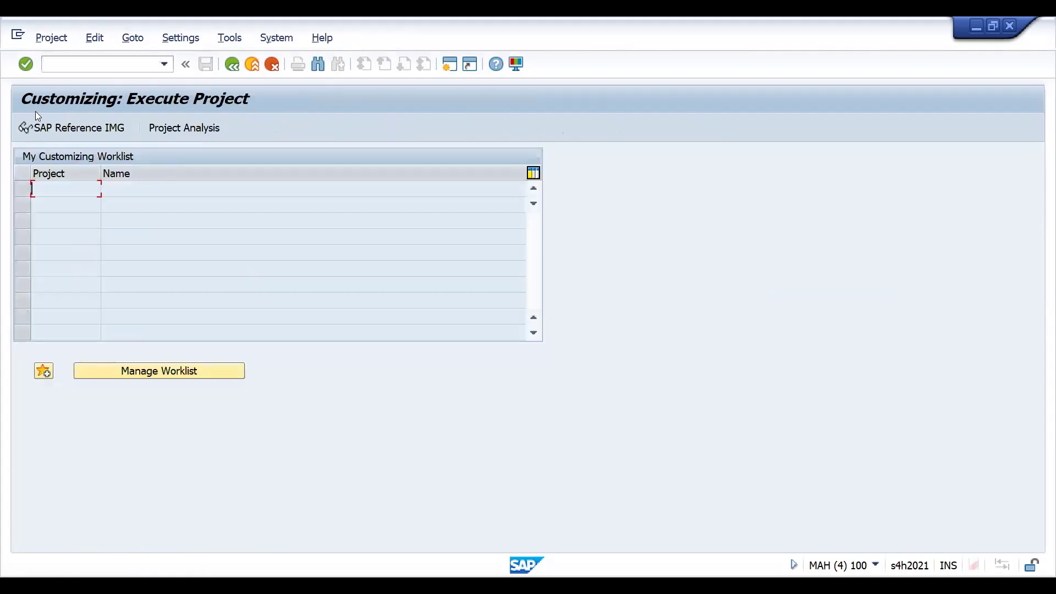
pyautogui.click(49, 130)
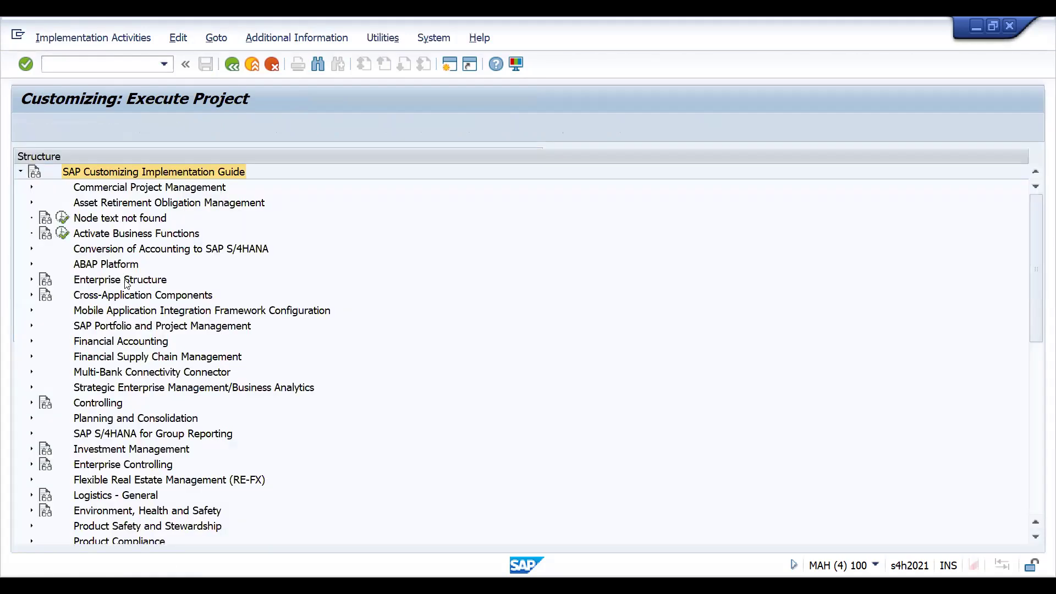
# - Expand the Financial Accounting node in the SAP Customizing Implementation Guide
pyautogui.click(120, 311)
pyautogui.press('Down')
pyautogui.press('Down')
pyautogui.press('Down')
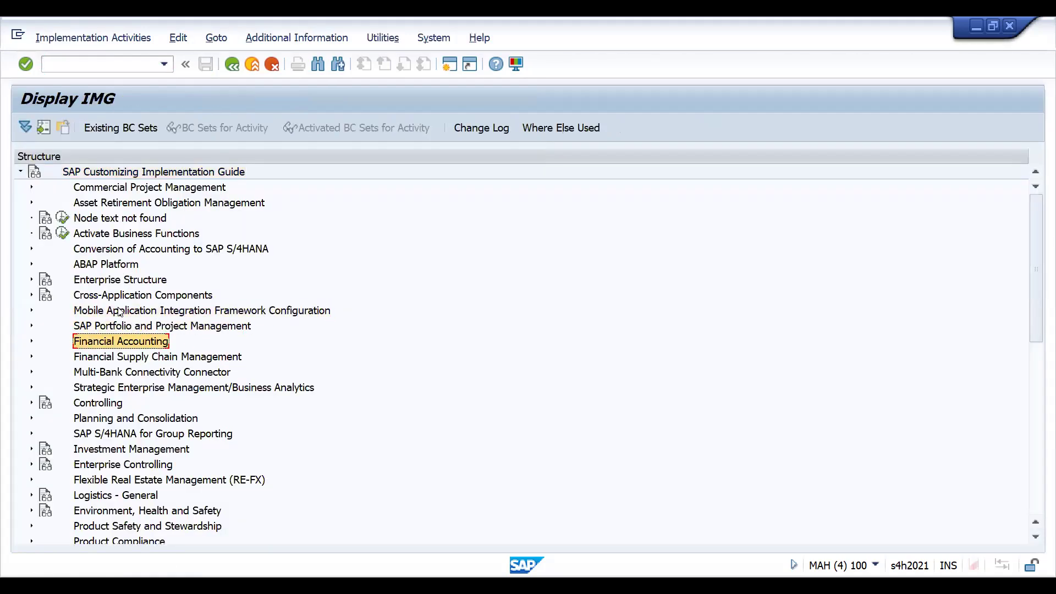
pyautogui.press('Up')
pyautogui.press('Up')
pyautogui.press('Up')
pyautogui.press('Up')
pyautogui.press('Down')
pyautogui.press('Down')
pyautogui.press('Down')
pyautogui.press('Down')
pyautogui.press('Down')
pyautogui.press('Down')
pyautogui.press('Up')
pyautogui.press('Up')
pyautogui.press('Up')
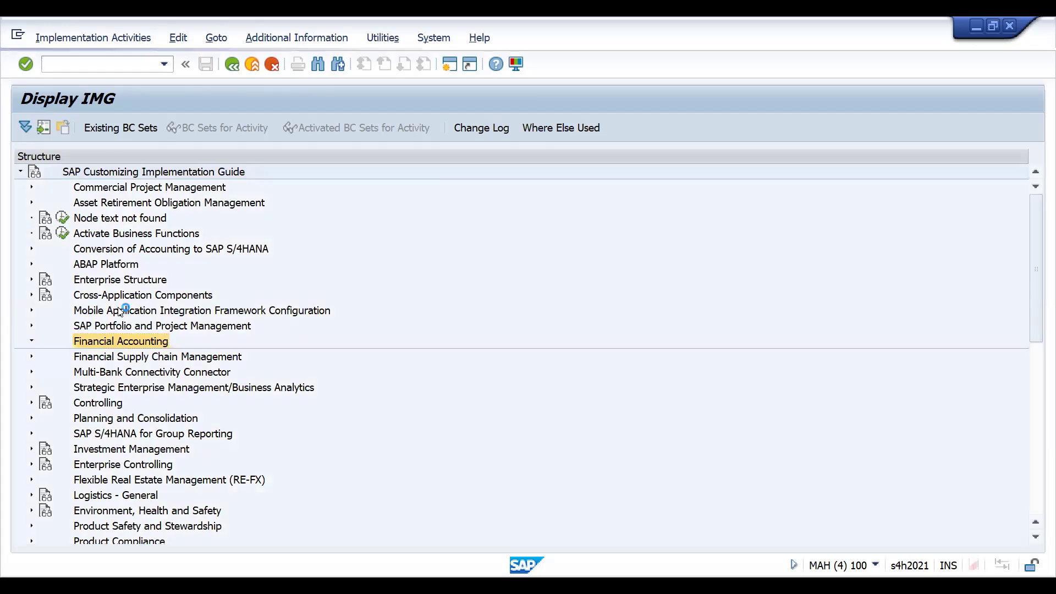
pyautogui.press('Right')
# - Expand Accounts Receivable and Accounts Payable and its Supplier Accounts node
pyautogui.press('Down')
pyautogui.press('Down')
pyautogui.press('Down')
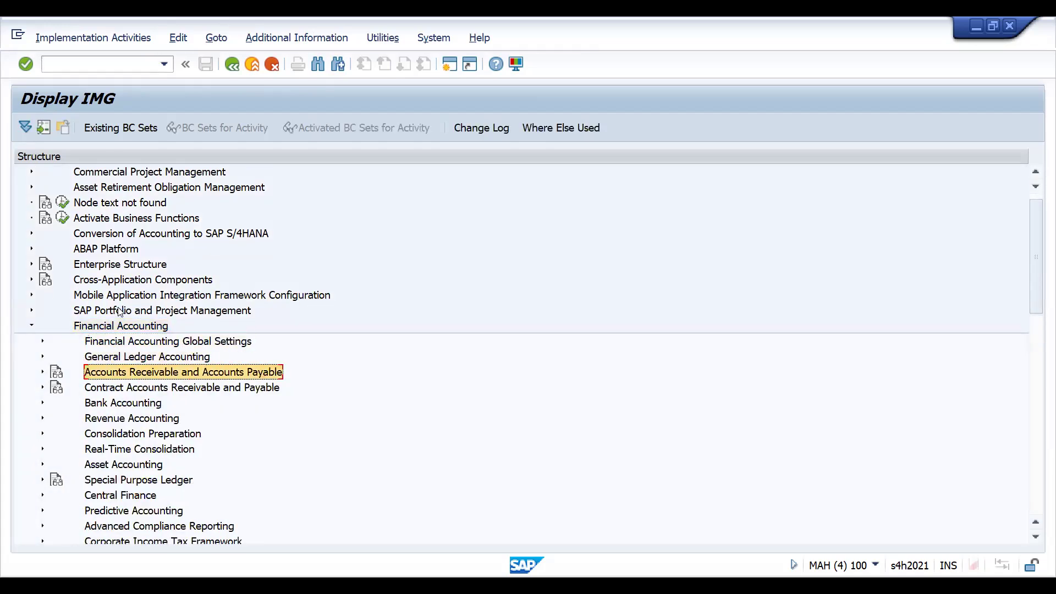
pyautogui.press('Right')
# - Expand Master Data and Preparations for Creating Supplier Master Data under Supplier Accounts to reach the vendor number range activities
pyautogui.press('Down')
pyautogui.press('Down')
pyautogui.press('Right')
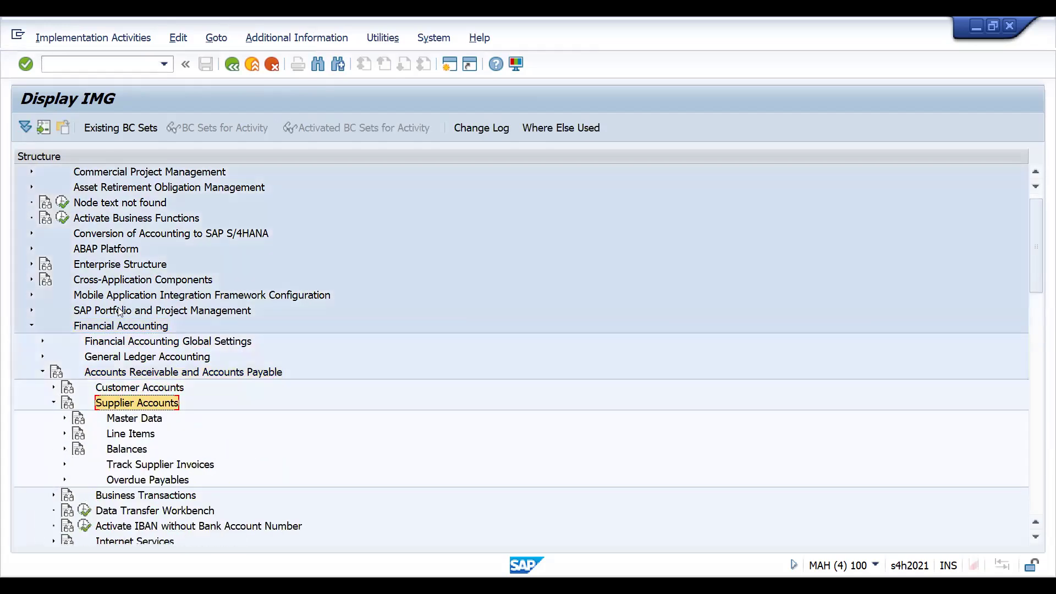
pyautogui.press('Down')
pyautogui.press('Right')
pyautogui.press('Down')
pyautogui.press('Right')
pyautogui.press('Down')
pyautogui.press('Down')
pyautogui.press('Down')
pyautogui.press('Down')
pyautogui.press('Down')
pyautogui.press('Down')
pyautogui.press('Down')
pyautogui.press('Down')
pyautogui.press('Down')
pyautogui.press('Down')
pyautogui.press('Down')
pyautogui.press('Down')
pyautogui.press('Down')
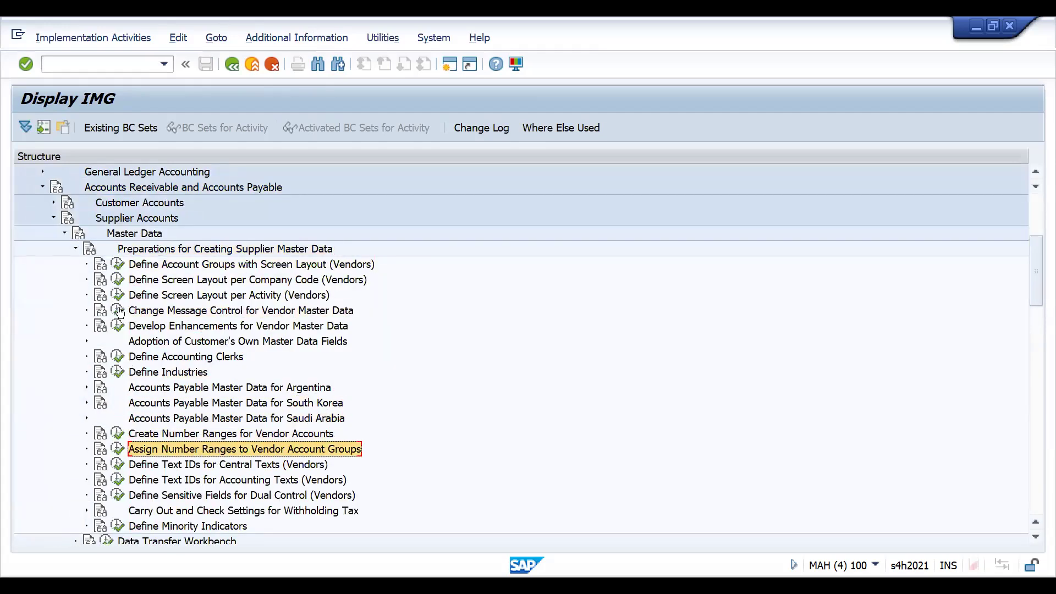
# - Look up account group D001 in Assign Number Ranges to Vendor Account Groups and return to the IMG
pyautogui.click(119, 449)
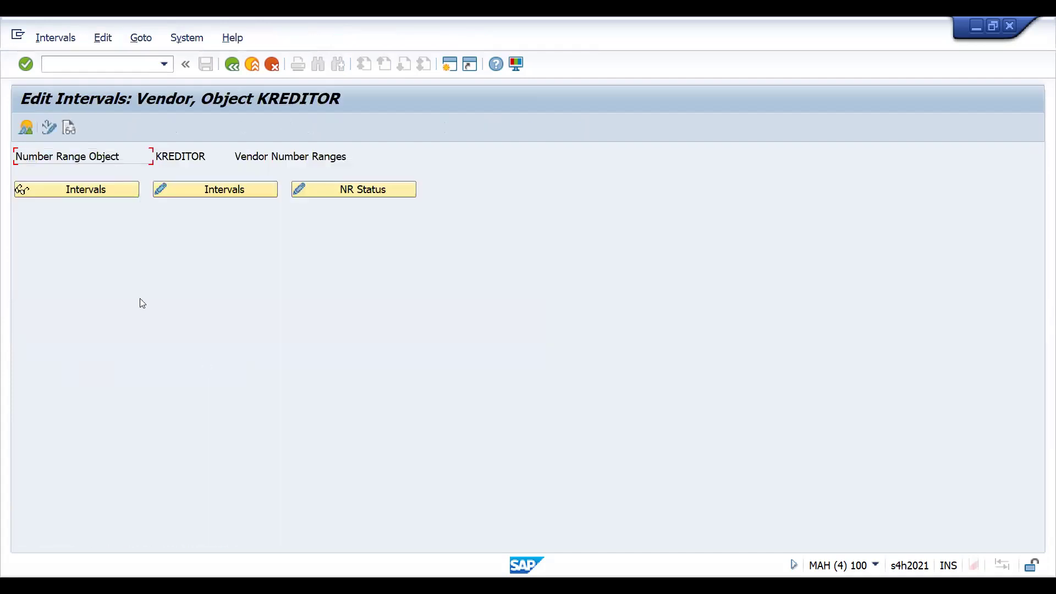
pyautogui.press('F3')
pyautogui.click(121, 446)
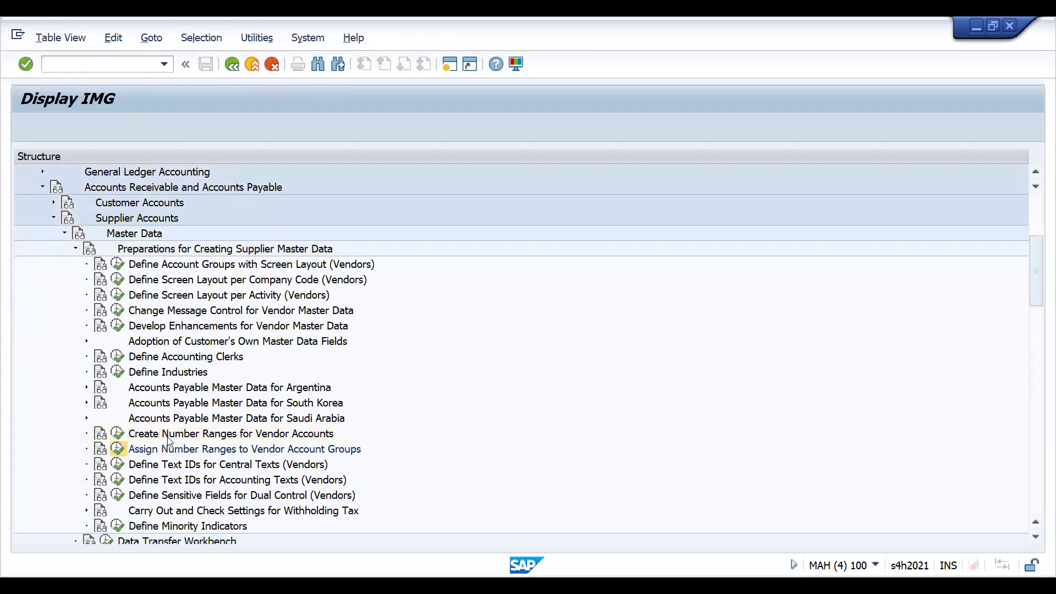
pyautogui.click(202, 474)
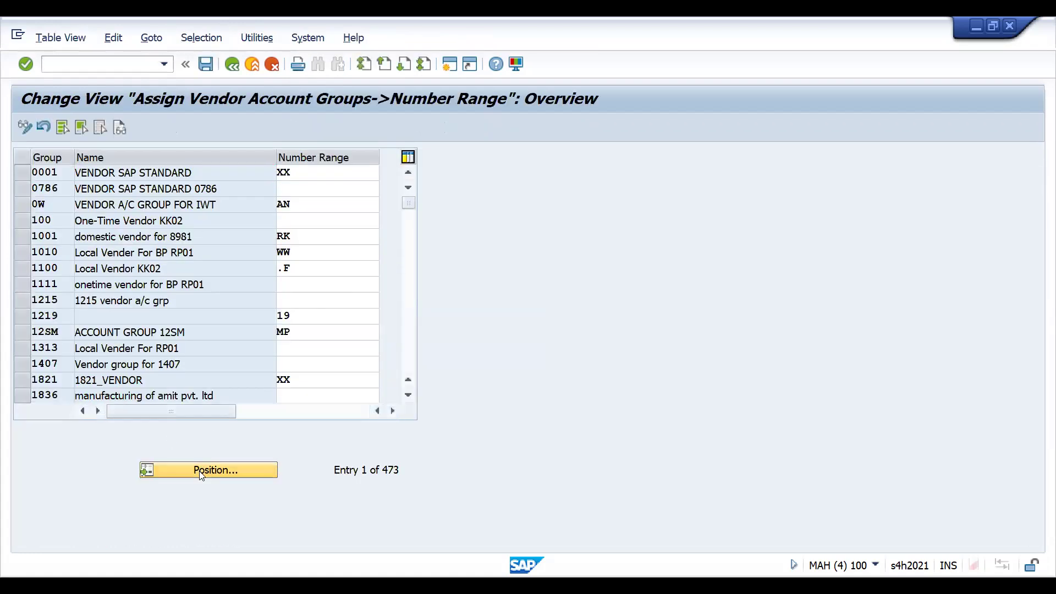
pyautogui.press('Return')
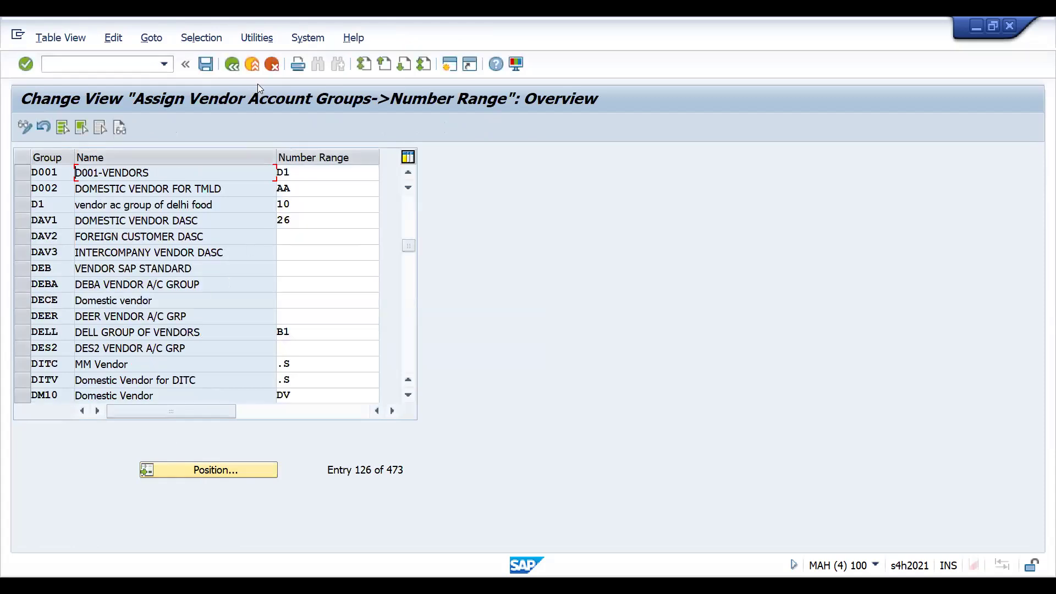
pyautogui.click(231, 63)
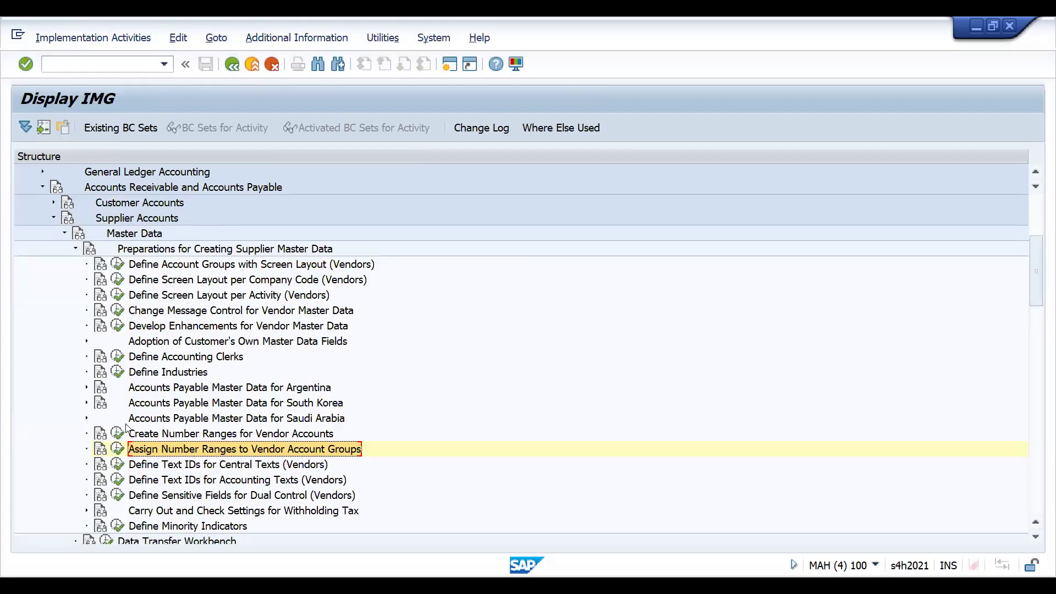
# - Open the vendor number range intervals for editing, clear the External flag of range D1 and save the change
pyautogui.click(118, 433)
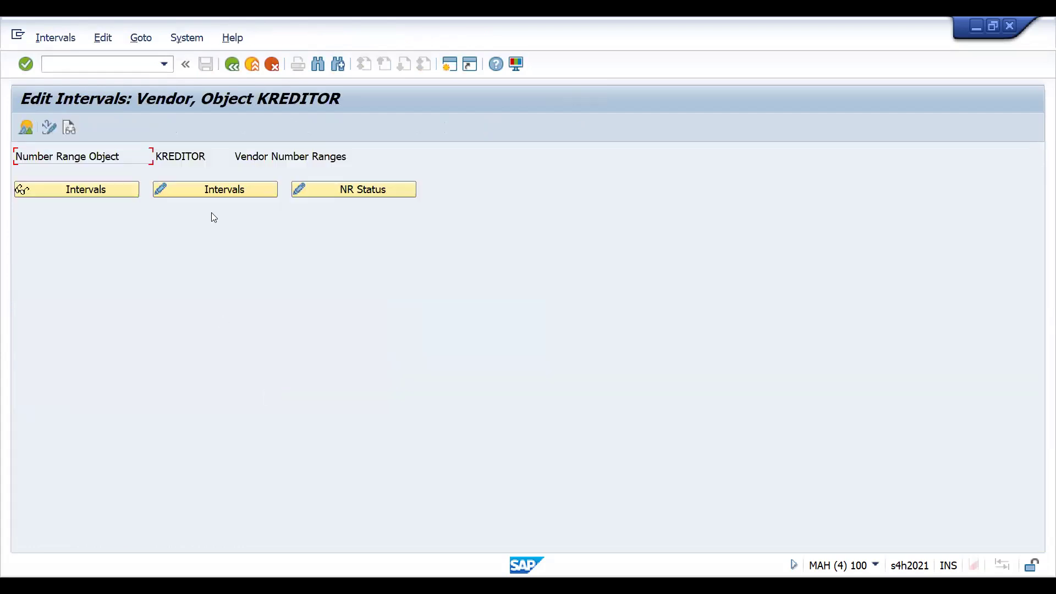
pyautogui.click(206, 190)
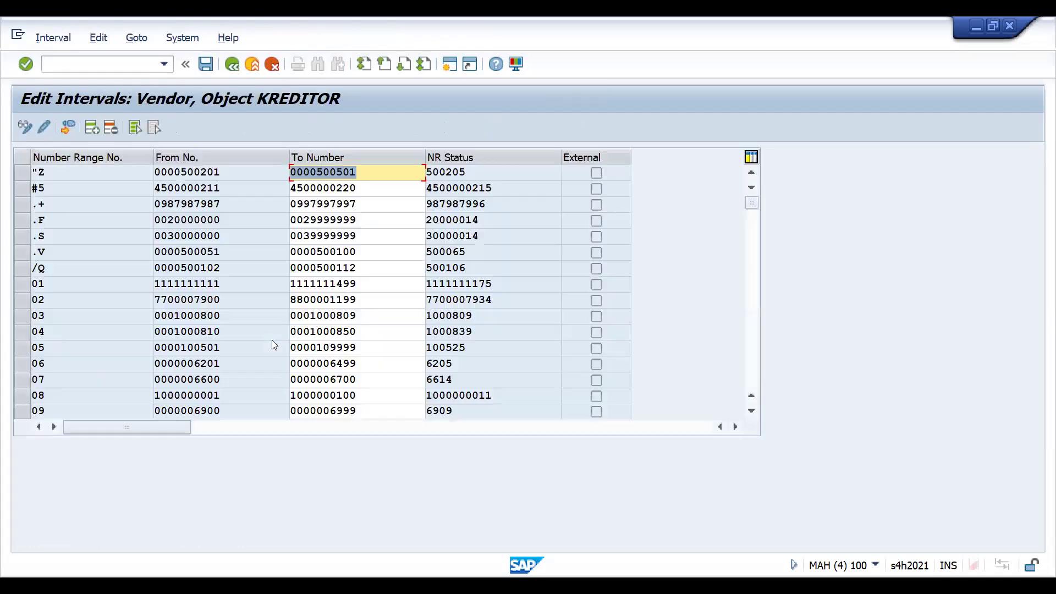
pyautogui.click(755, 350)
pyautogui.click(755, 350)
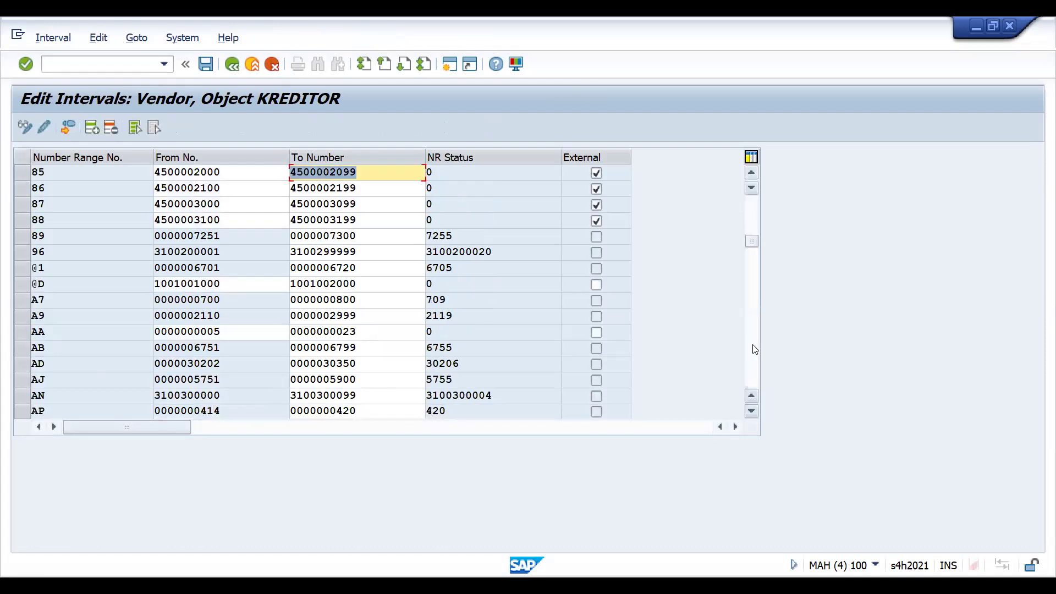
pyautogui.click(755, 350)
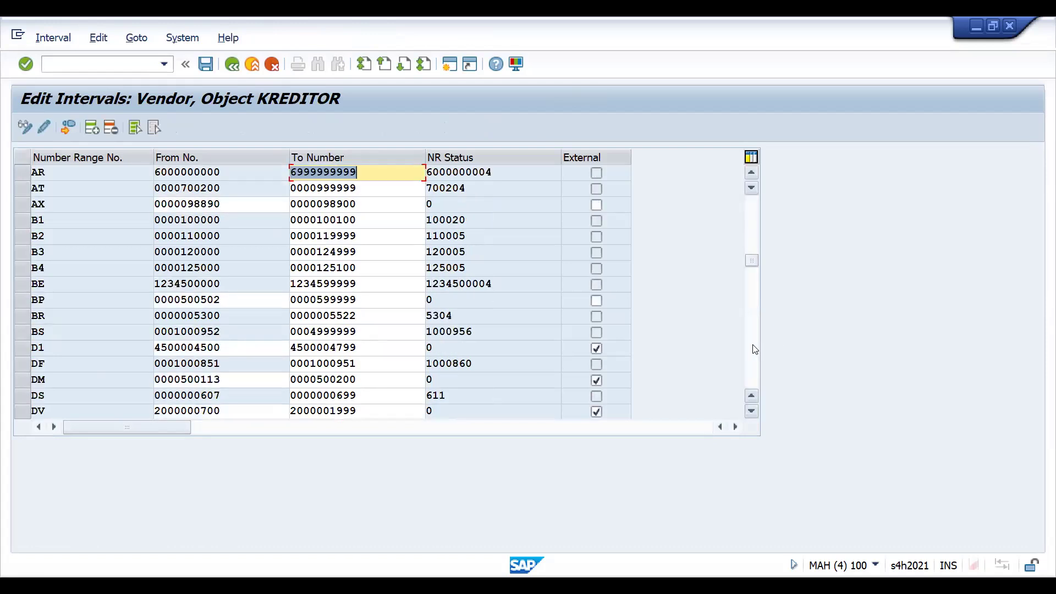
pyautogui.click(605, 346)
pyautogui.press('Return')
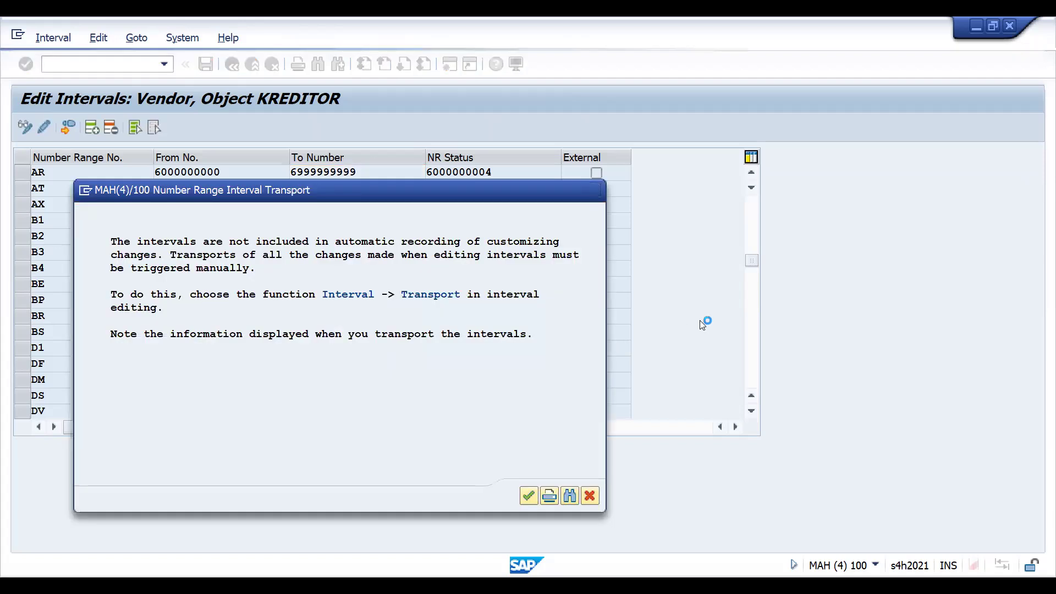
pyautogui.press('Return')
# - Switch to transaction BP, run the Search Term 2 DRAM search and open HAREKRISHNA PVT. LTD
pyautogui.write('/NBP')
pyautogui.press('Return')
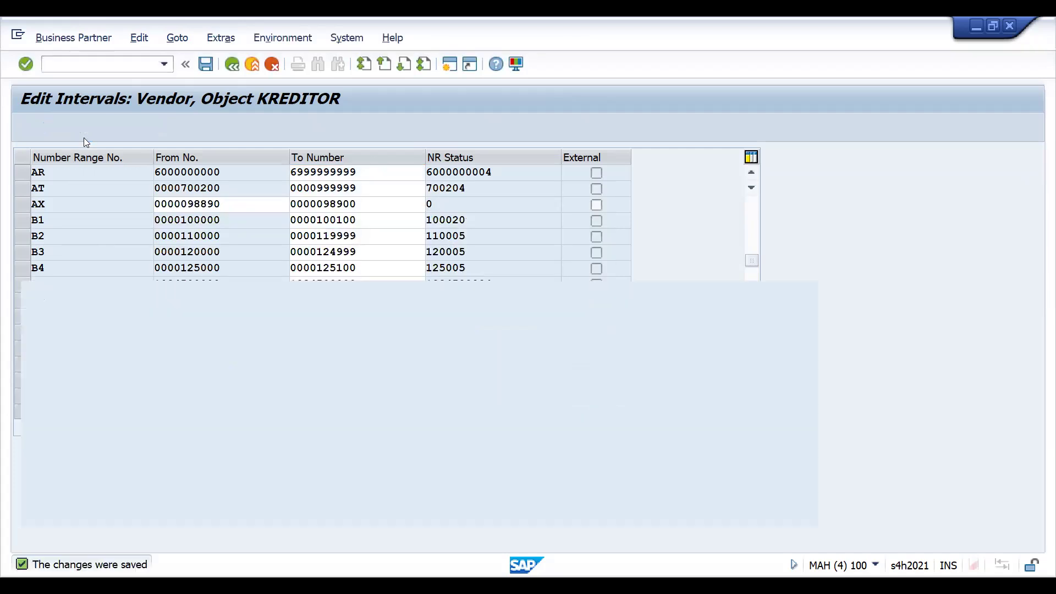
pyautogui.click(193, 257)
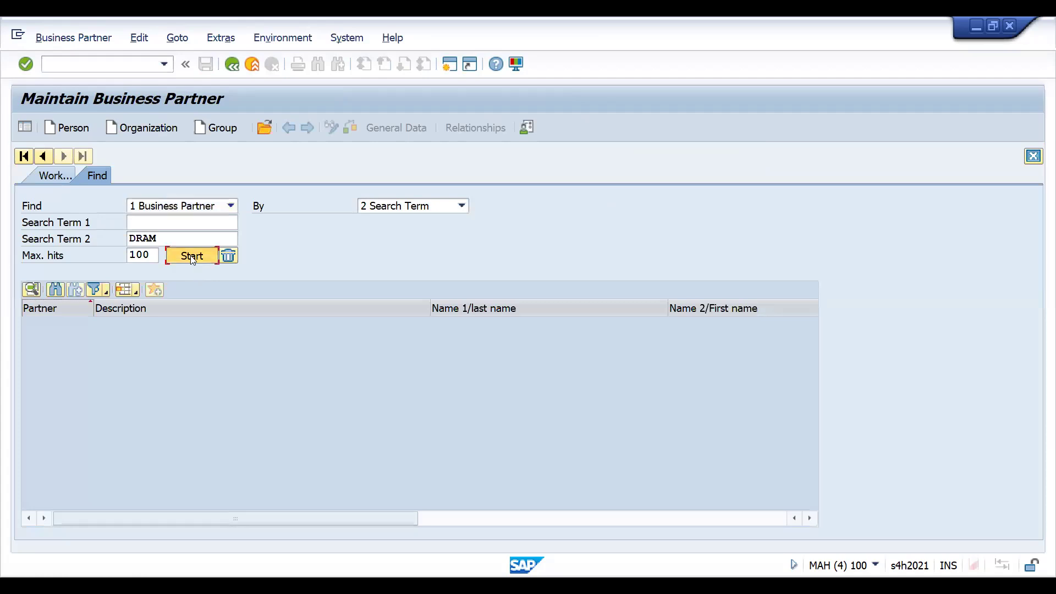
pyautogui.doubleClick(76, 354)
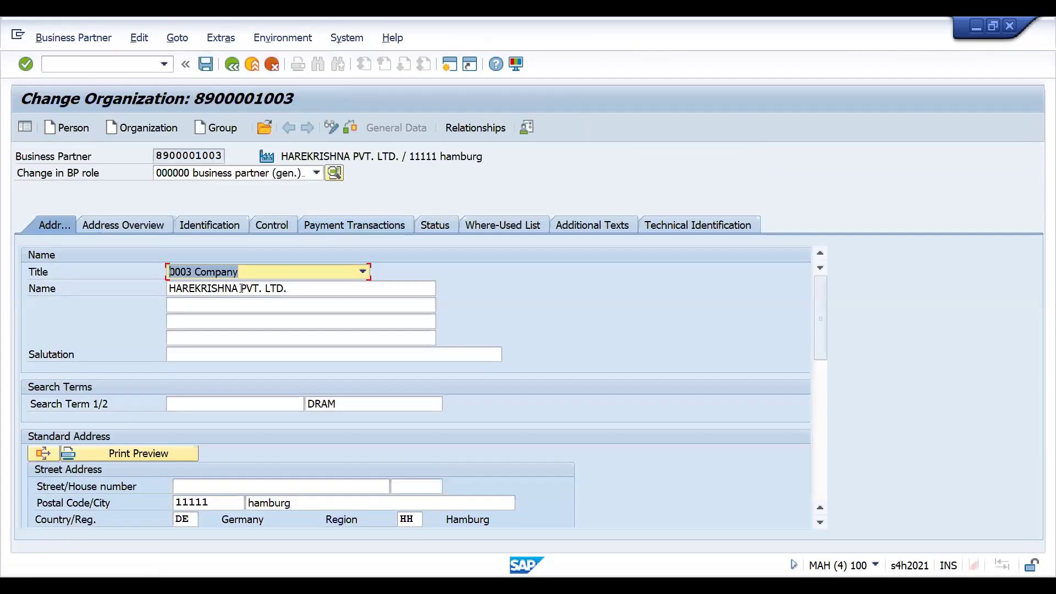
pyautogui.click(284, 174)
pyautogui.press('z')
pyautogui.press('z')
pyautogui.press('v')
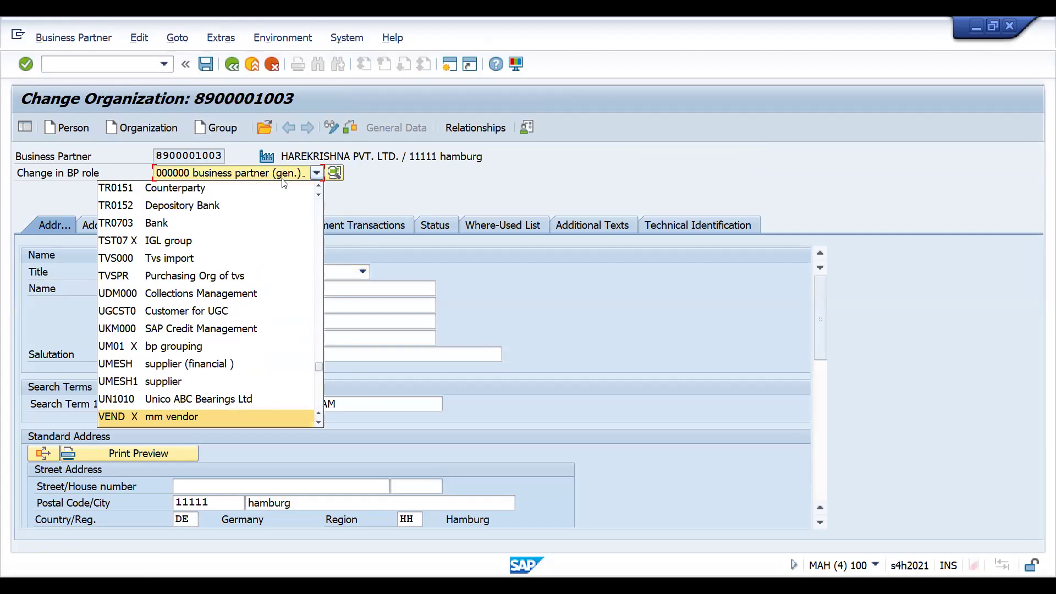
pyautogui.press('d')
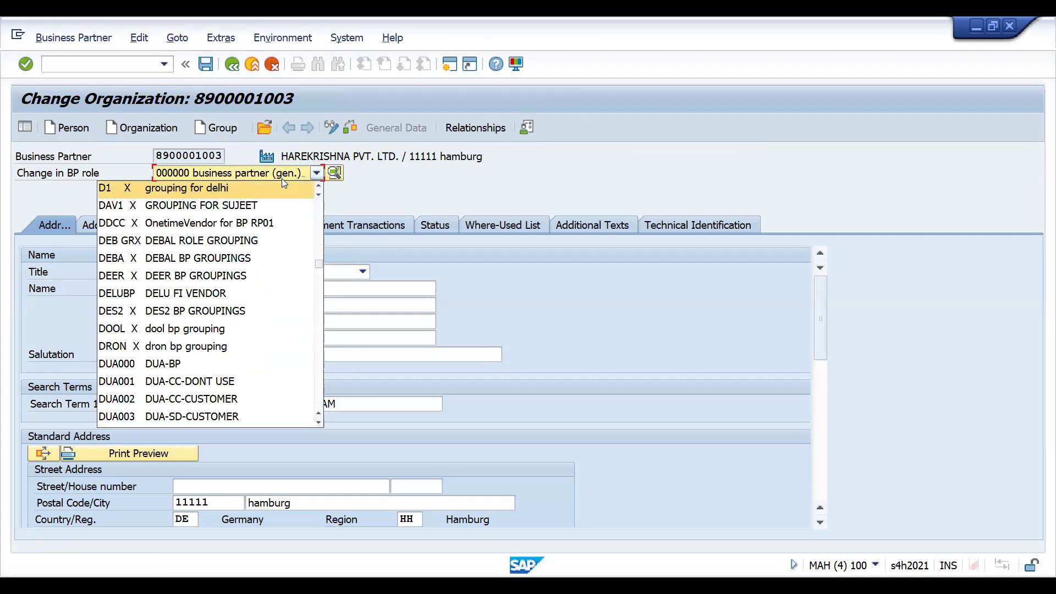
pyautogui.press('z')
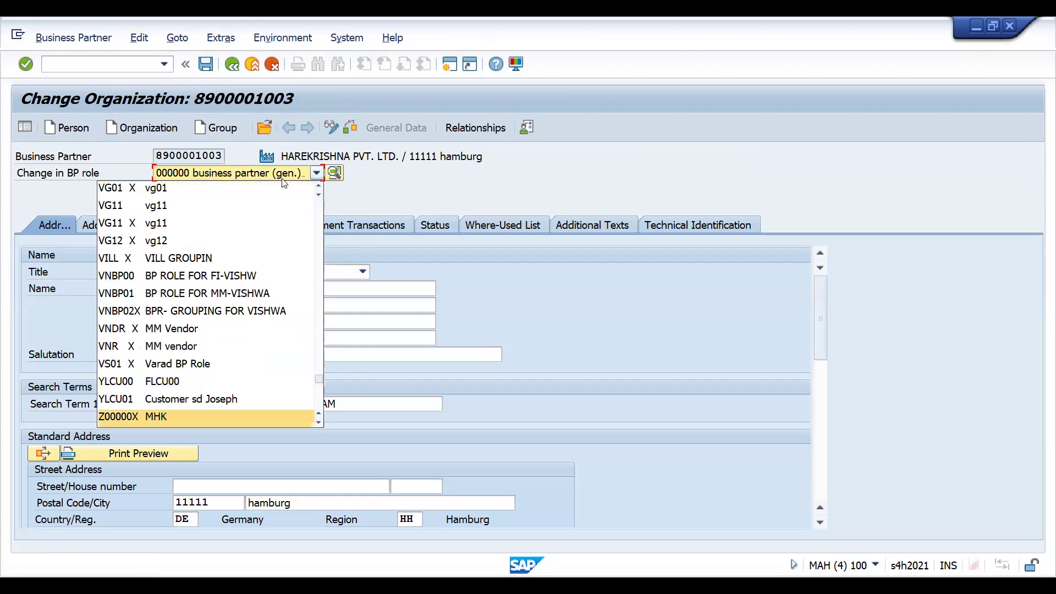
pyautogui.press('z')
pyautogui.press('f')
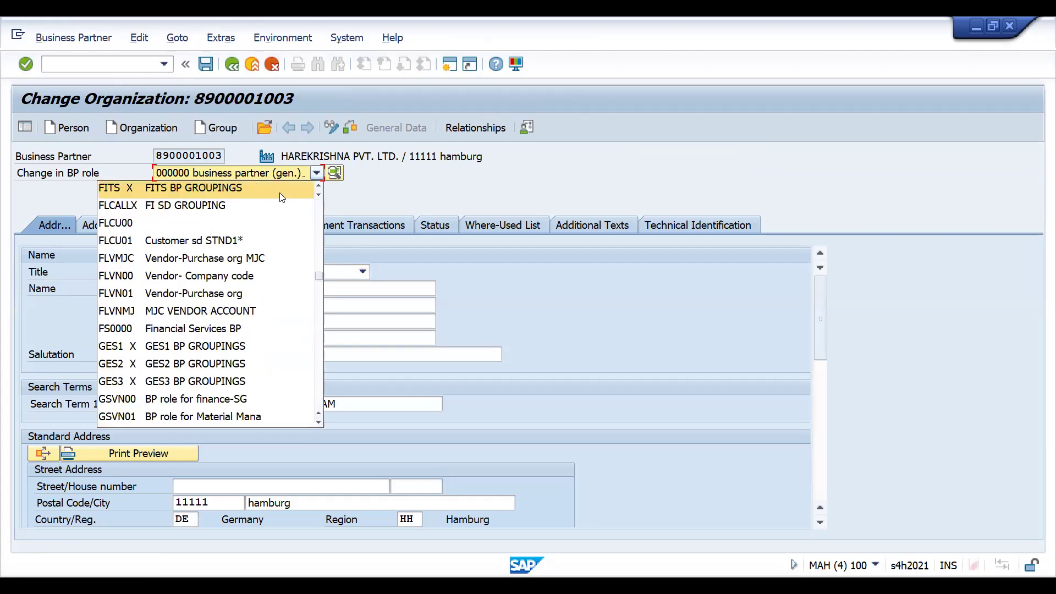
pyautogui.press('z')
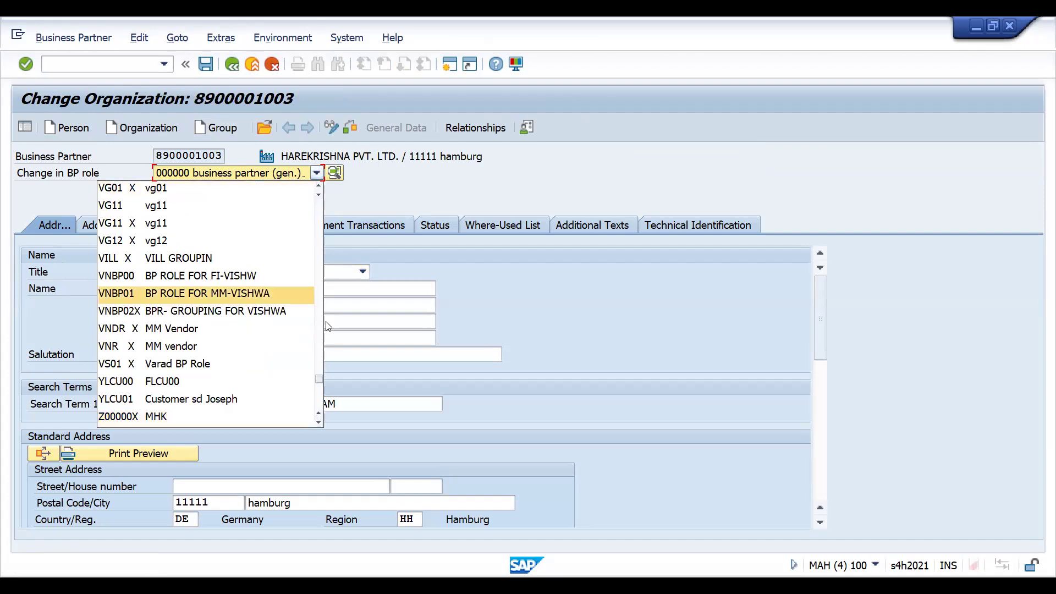
pyautogui.click(330, 123)
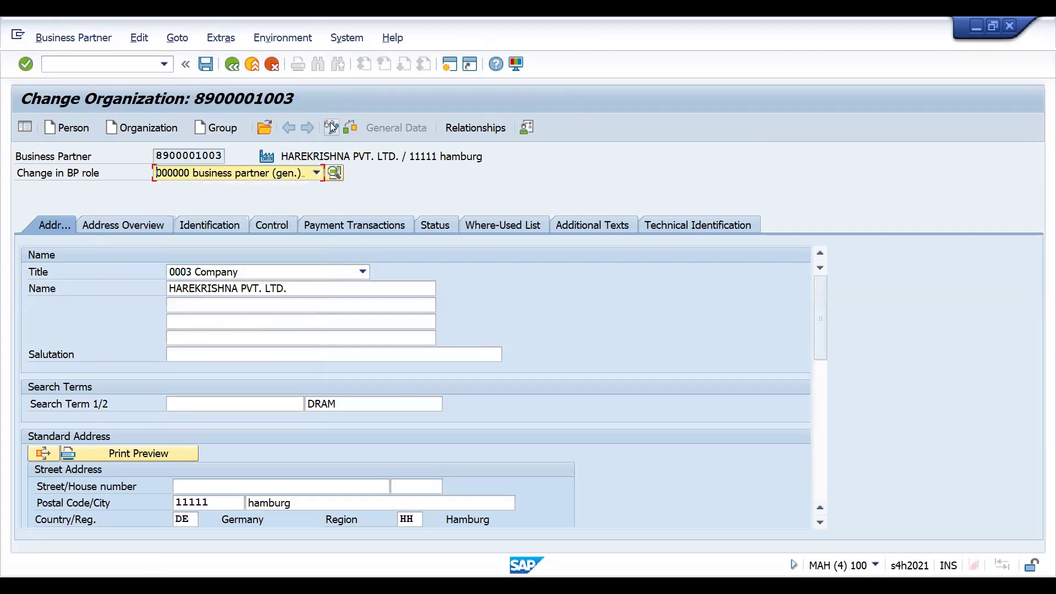
pyautogui.click(330, 122)
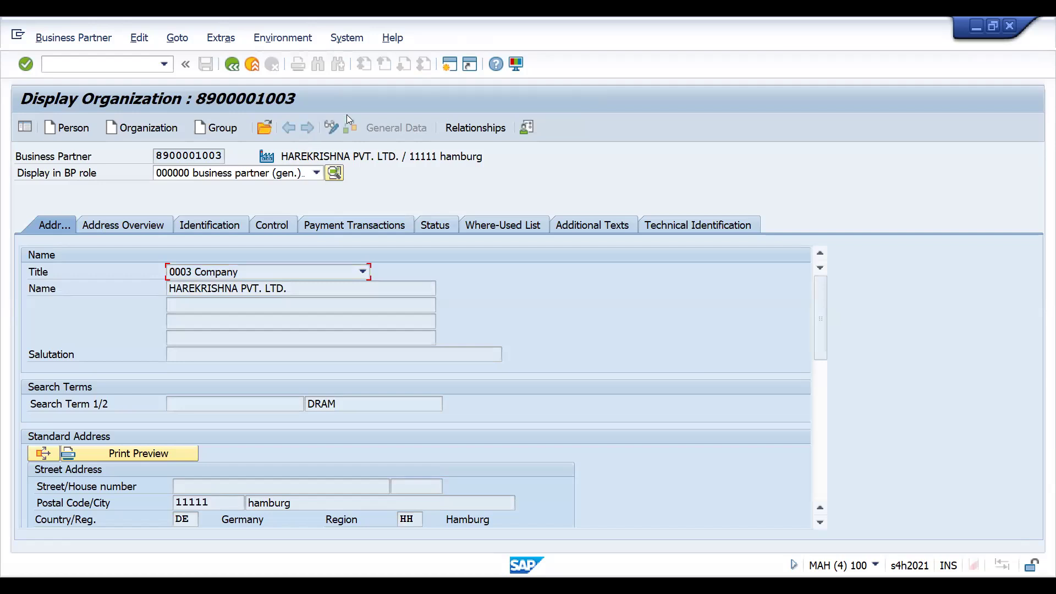
pyautogui.click(330, 127)
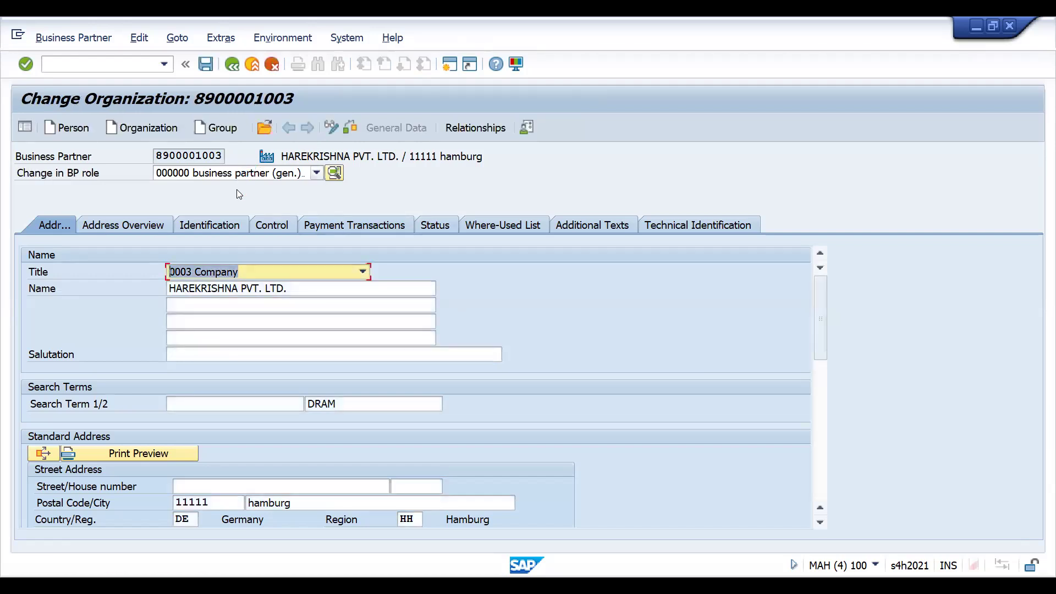
# - Select the role ZFVN00 DRAM VEND FI ROLE for the business partner and open its company code data
pyautogui.click(237, 175)
pyautogui.write('zv')
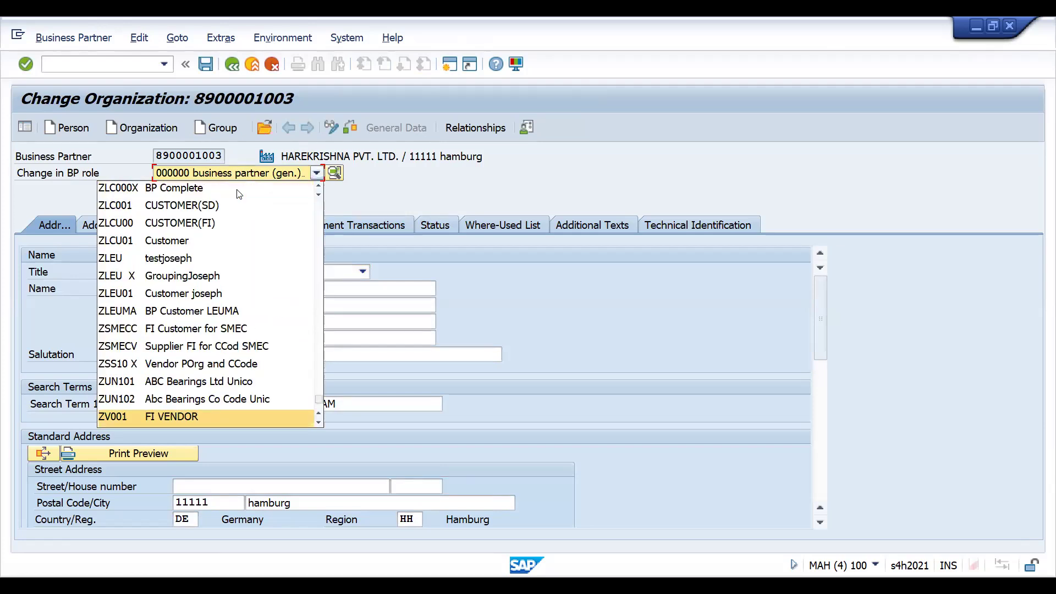
pyautogui.scroll(3, 239, 194)
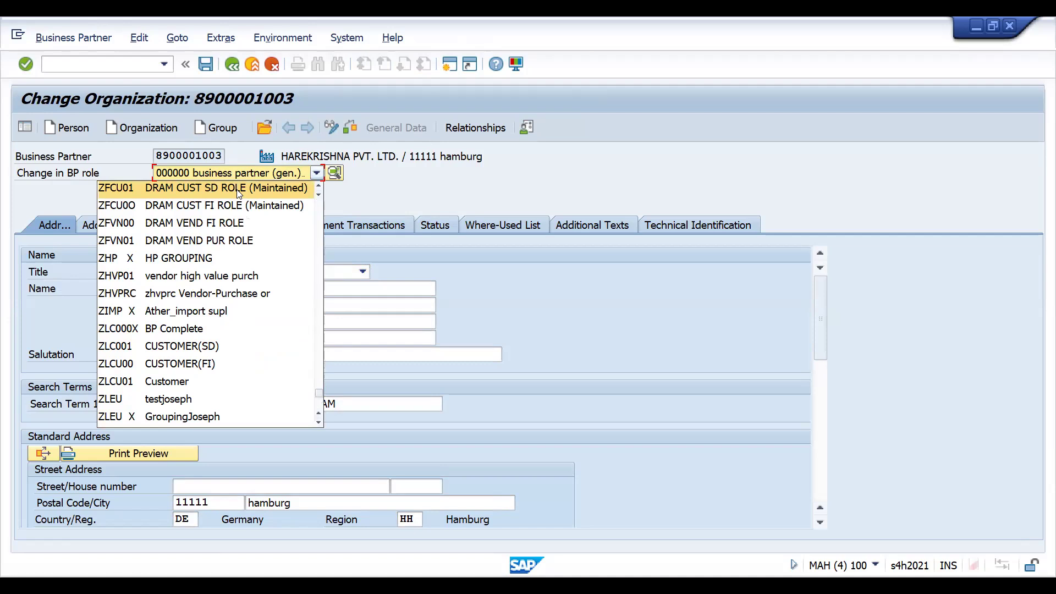
pyautogui.press('Down')
pyautogui.press('Down')
pyautogui.press('Return')
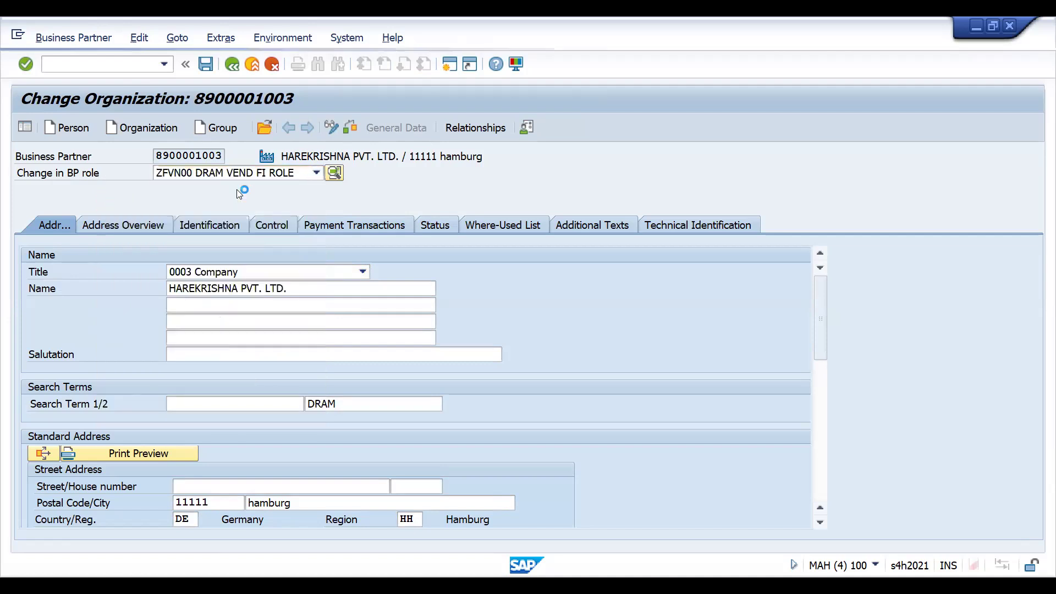
pyautogui.click(552, 127)
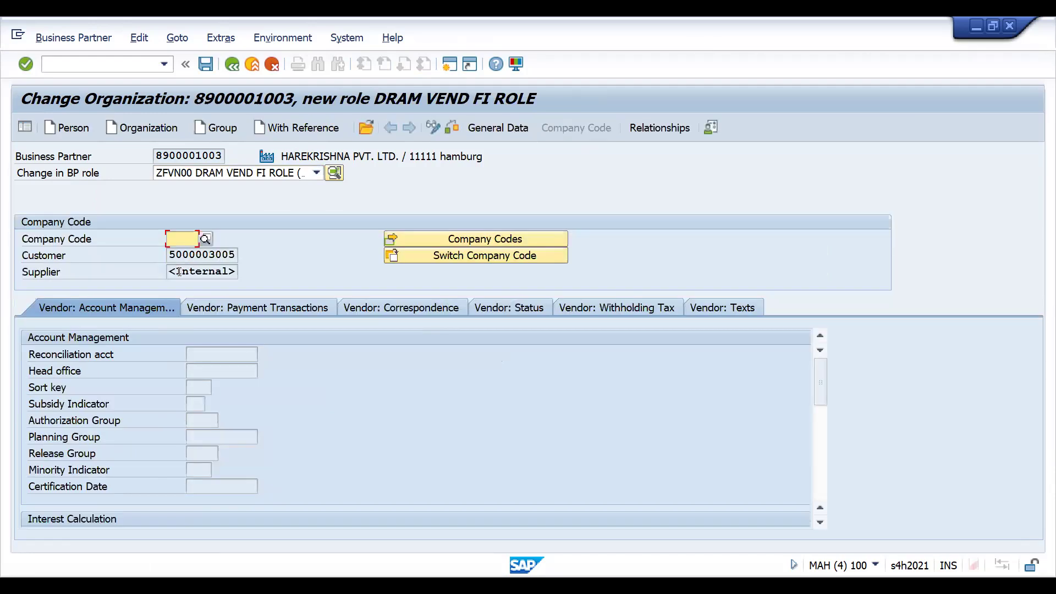
# - Enter company code DRT1 for the new vendor FI role
pyautogui.click(185, 237)
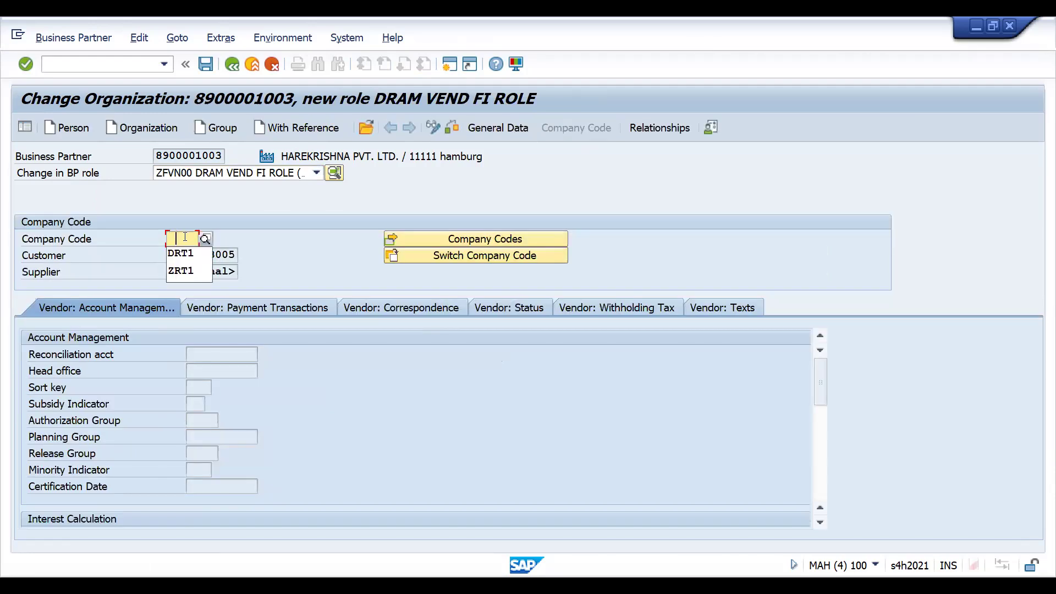
pyautogui.click(180, 253)
pyautogui.press('Return')
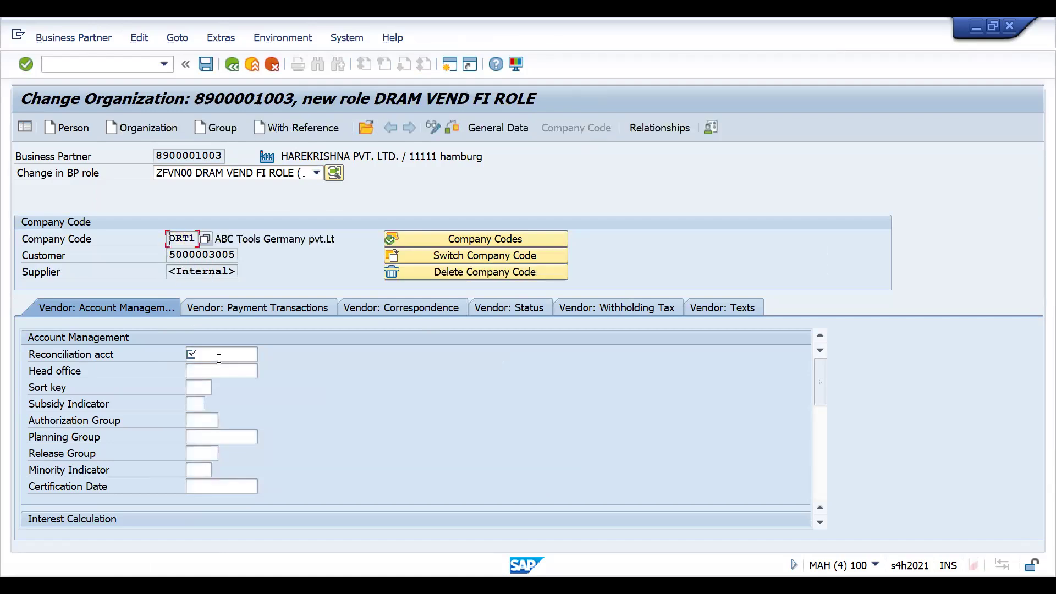
# - Set the vendor's reconciliation account to 160000, save the business partner and decline showing the VAT registration warning again
pyautogui.click(218, 354)
pyautogui.press('Down')
pyautogui.press('Return')
pyautogui.press('Return')
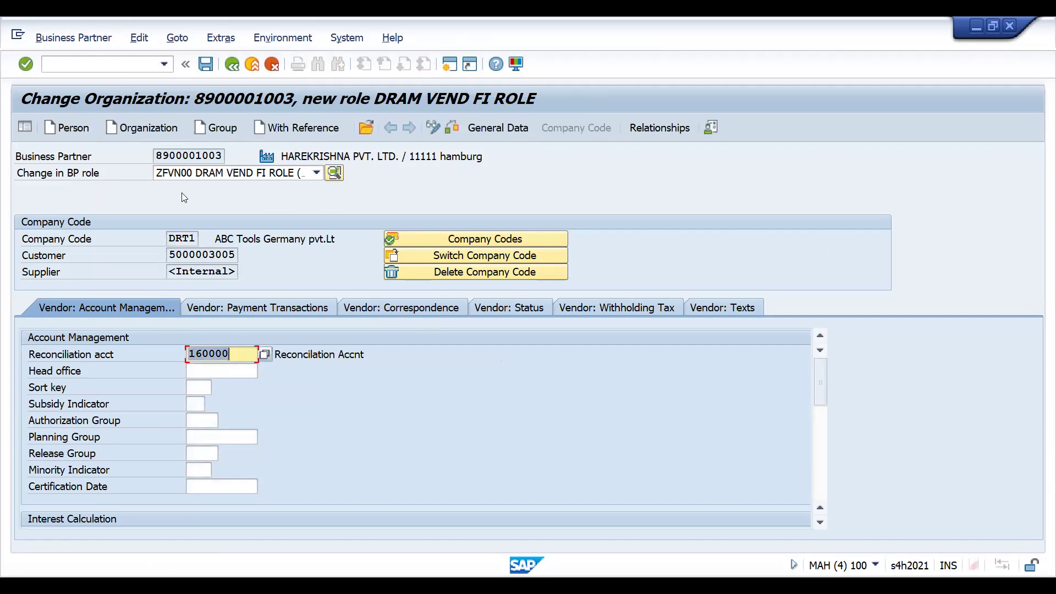
pyautogui.hotkey('ctrl', 's')
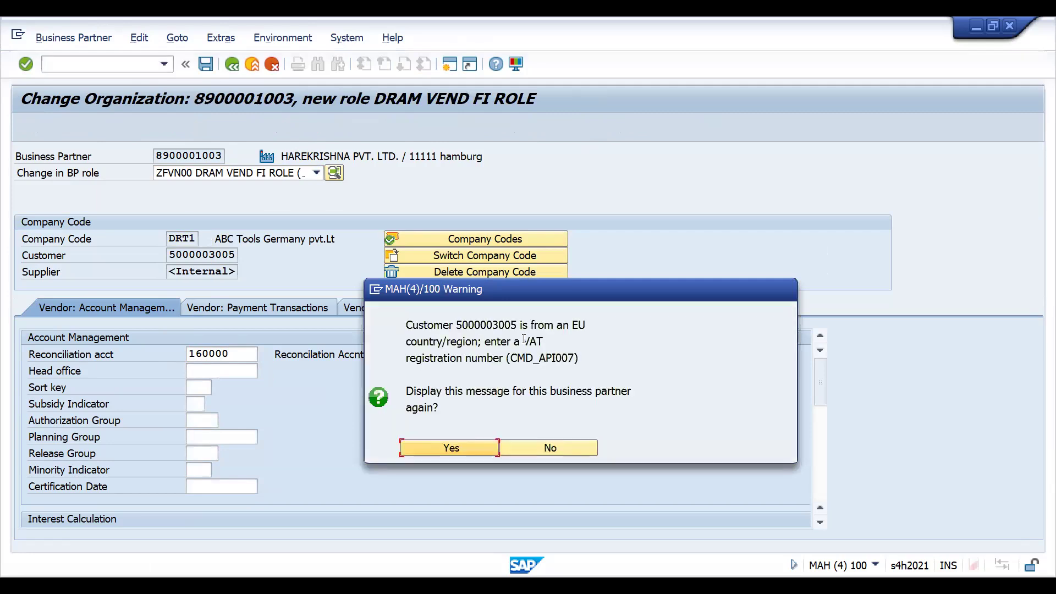
pyautogui.click(542, 447)
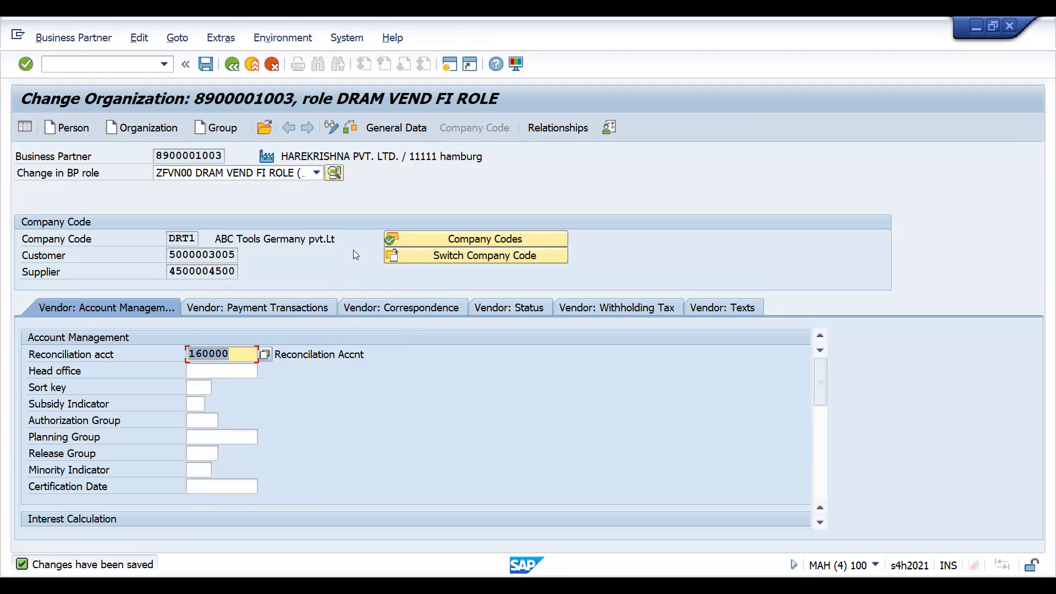
# - Go to the general data of the vendor FI role and check the vendor number and account group
pyautogui.click(406, 128)
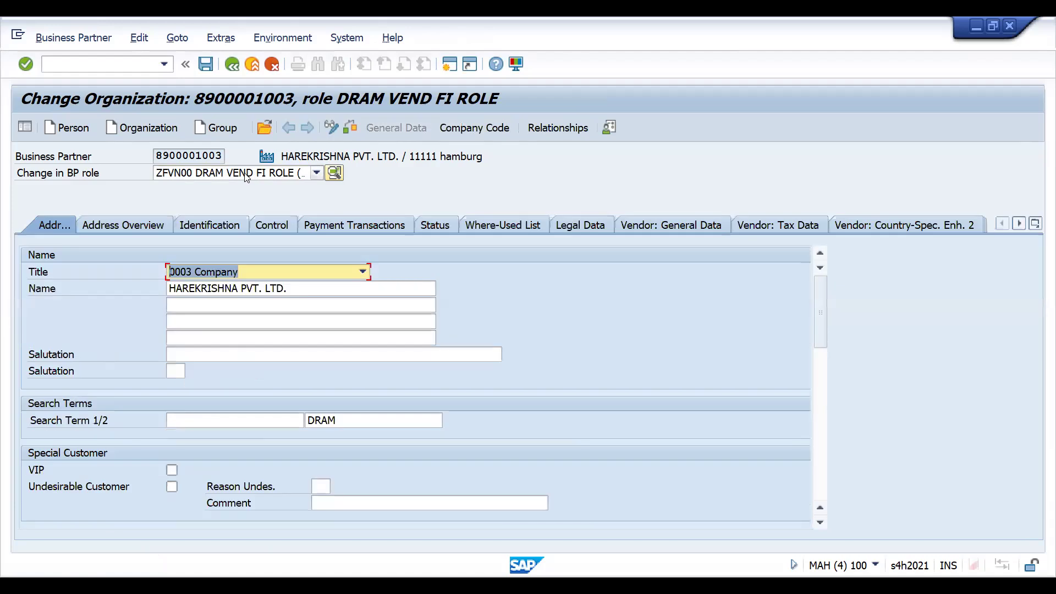
pyautogui.click(247, 174)
pyautogui.click(639, 260)
pyautogui.click(647, 233)
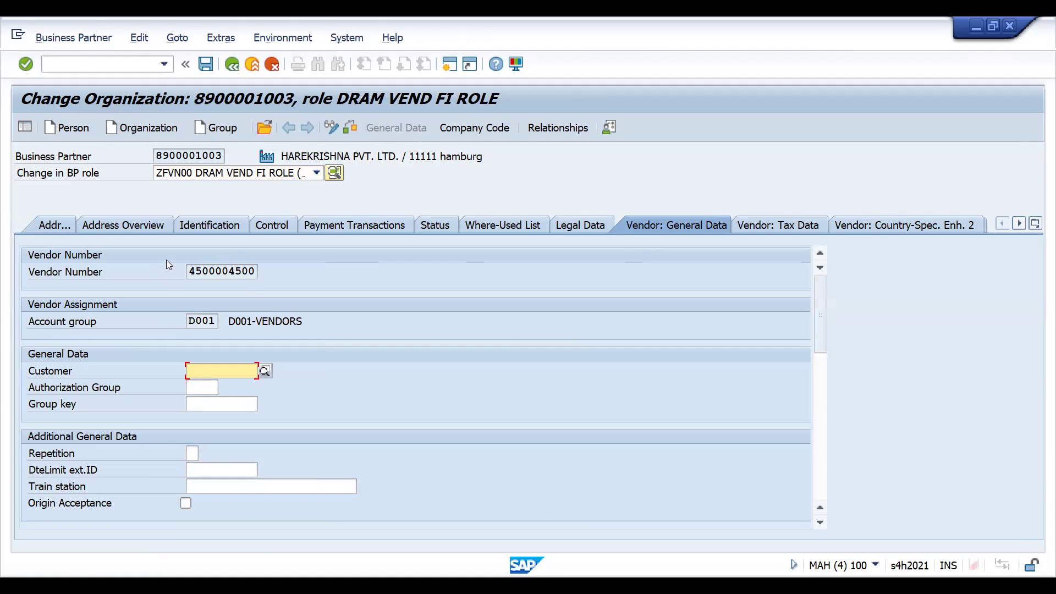
# - Select the role ZFVN01 DRAM VEND PUR ROLE for the business partner and open its purchasing data
pyautogui.click(214, 173)
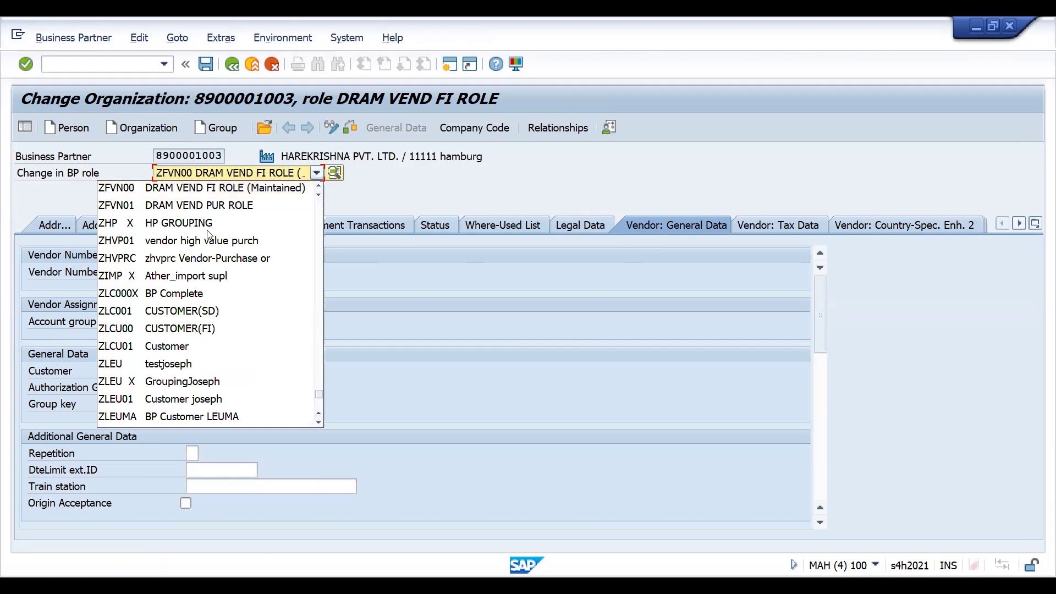
pyautogui.click(194, 205)
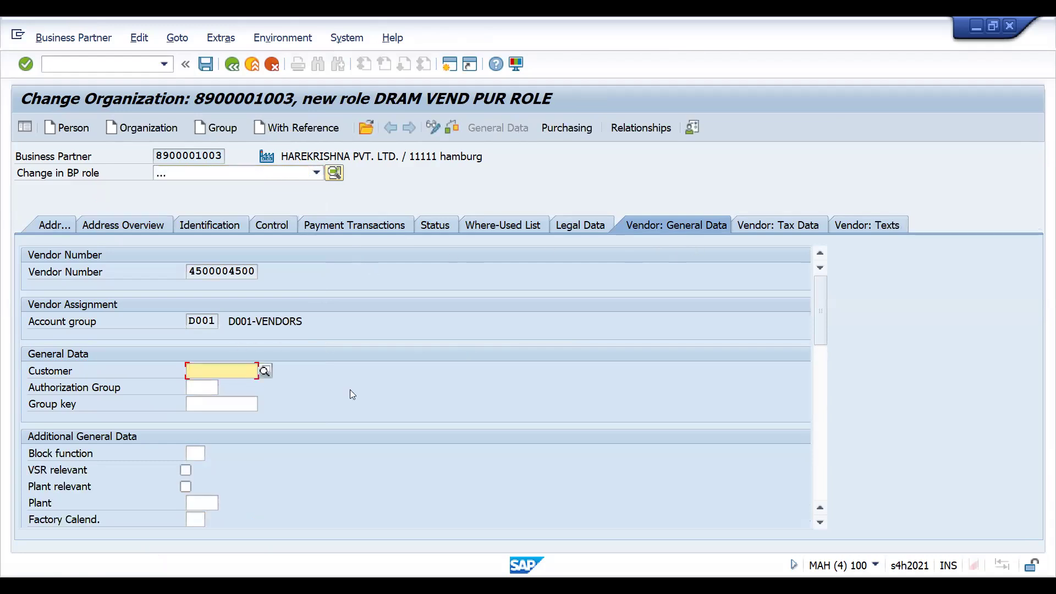
pyautogui.click(555, 130)
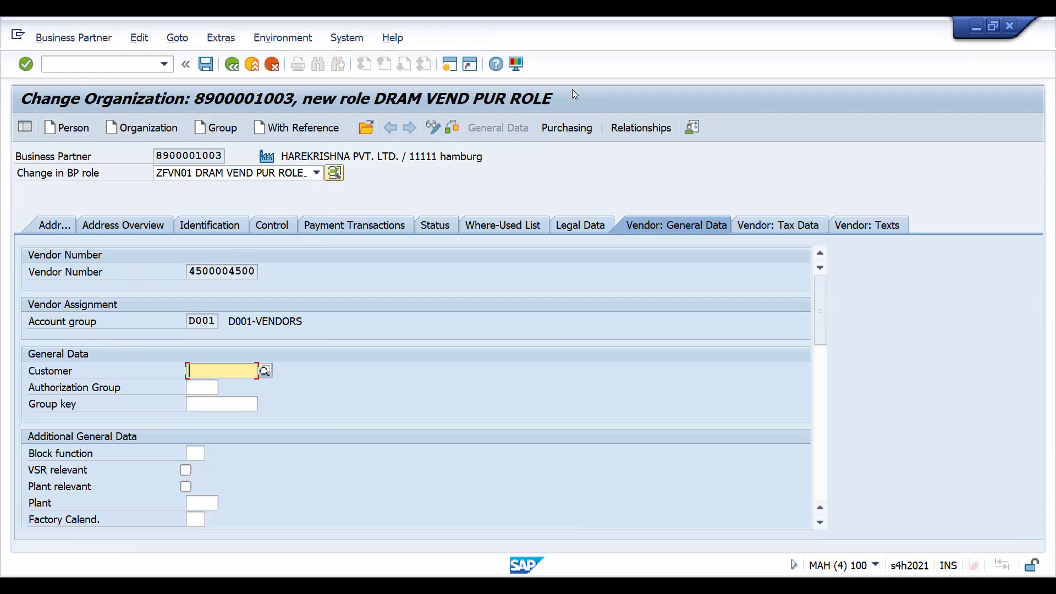
pyautogui.click(558, 126)
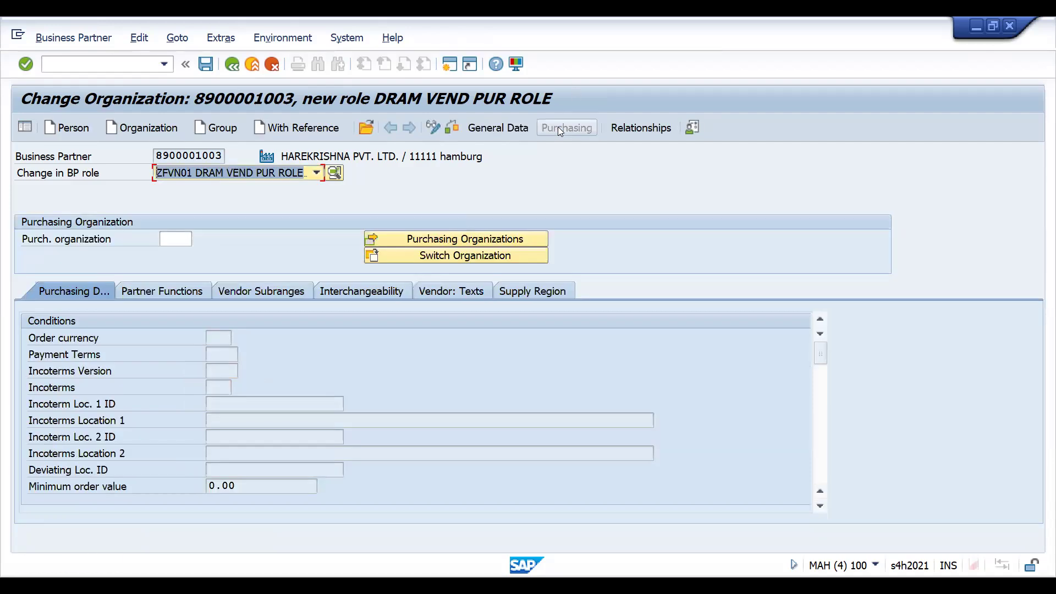
# - Look through the partner functions and interchangeability data of the new purchasing role and save the business partner
pyautogui.click(146, 290)
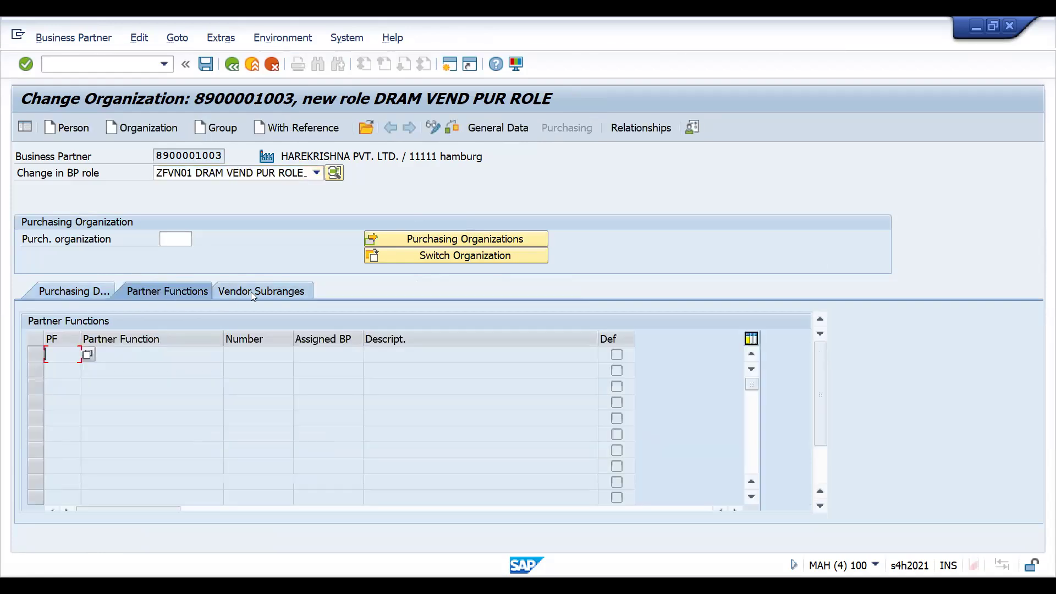
pyautogui.click(309, 293)
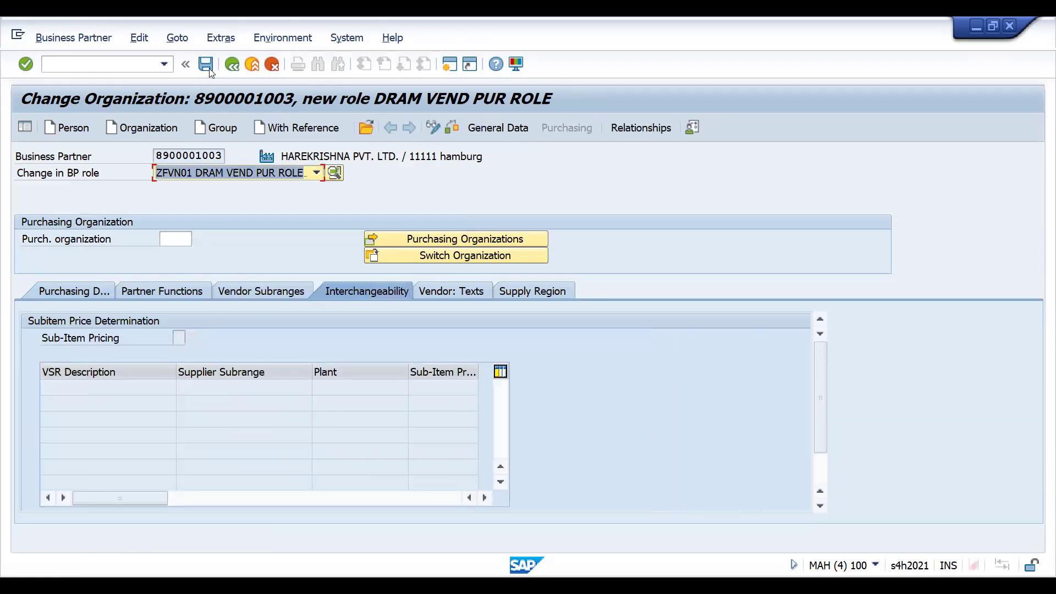
pyautogui.click(222, 295)
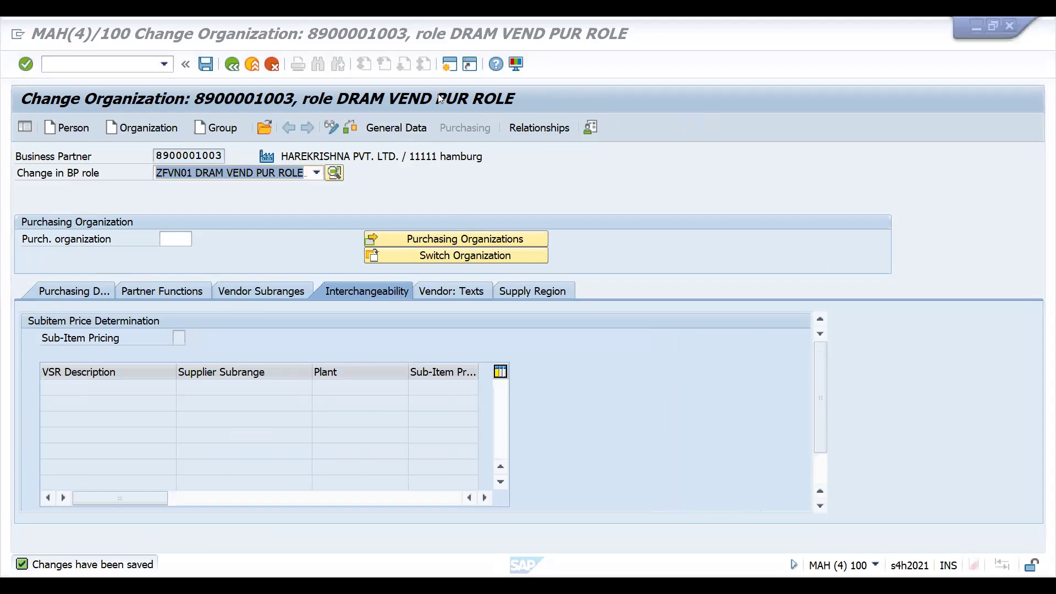
pyautogui.hotkey('alt', 'Tab')
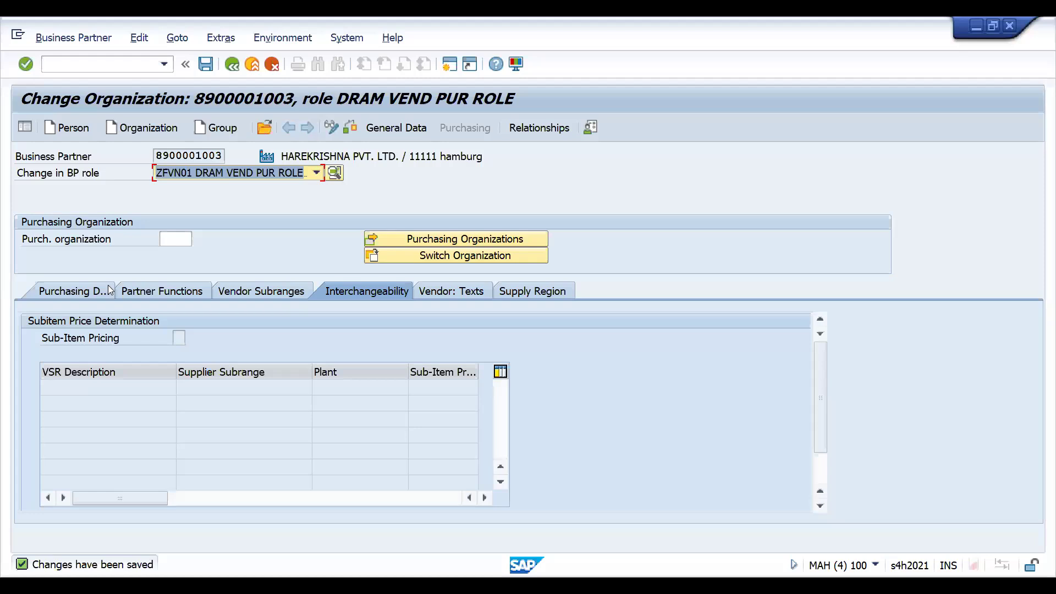
# - Check the vendor general data under the purchasing role and look at the list of BP roles
pyautogui.click(400, 128)
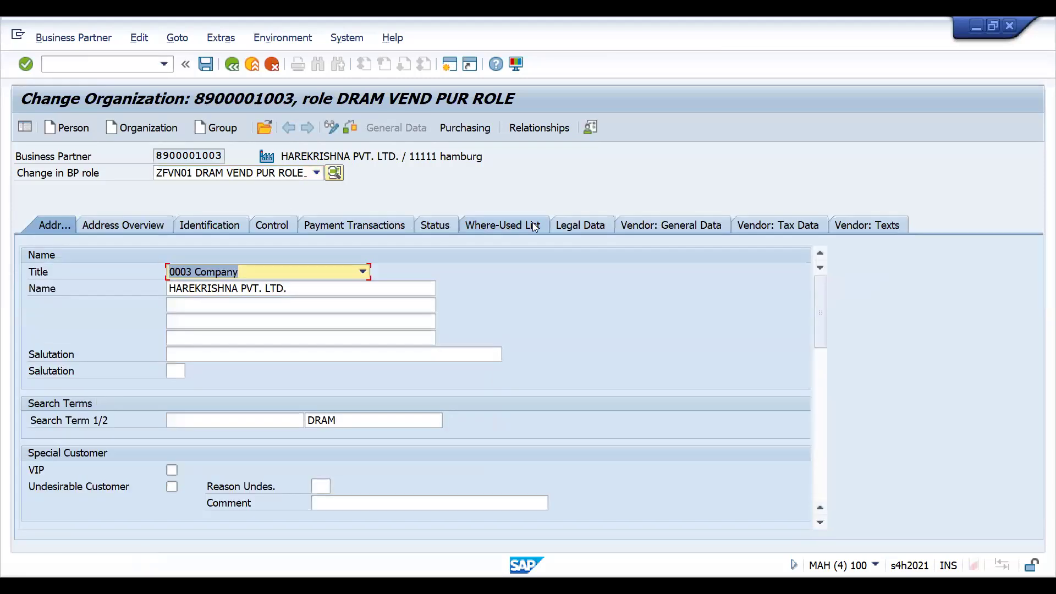
pyautogui.click(632, 227)
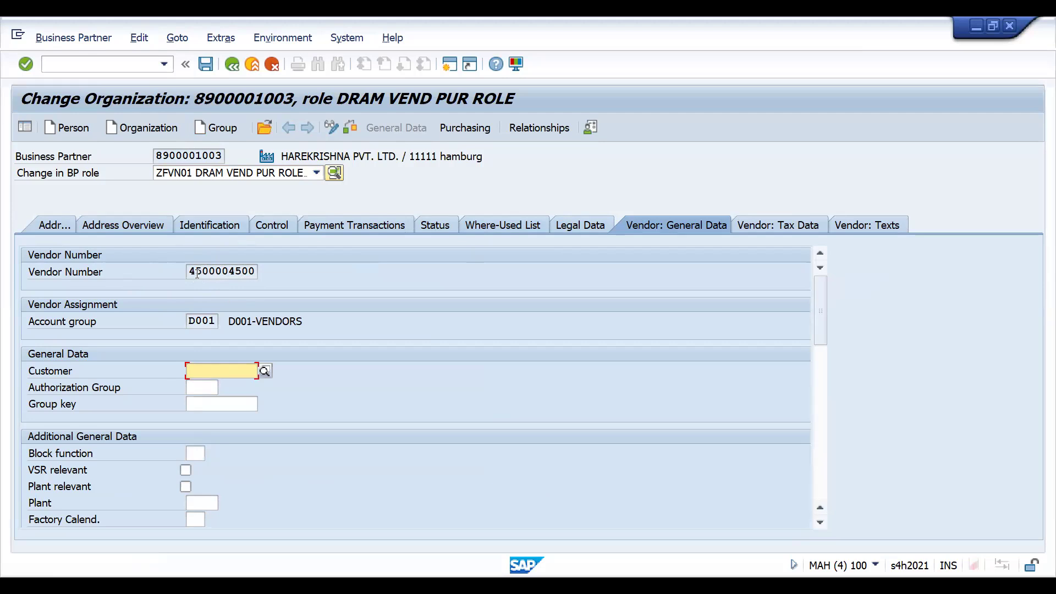
pyautogui.click(317, 173)
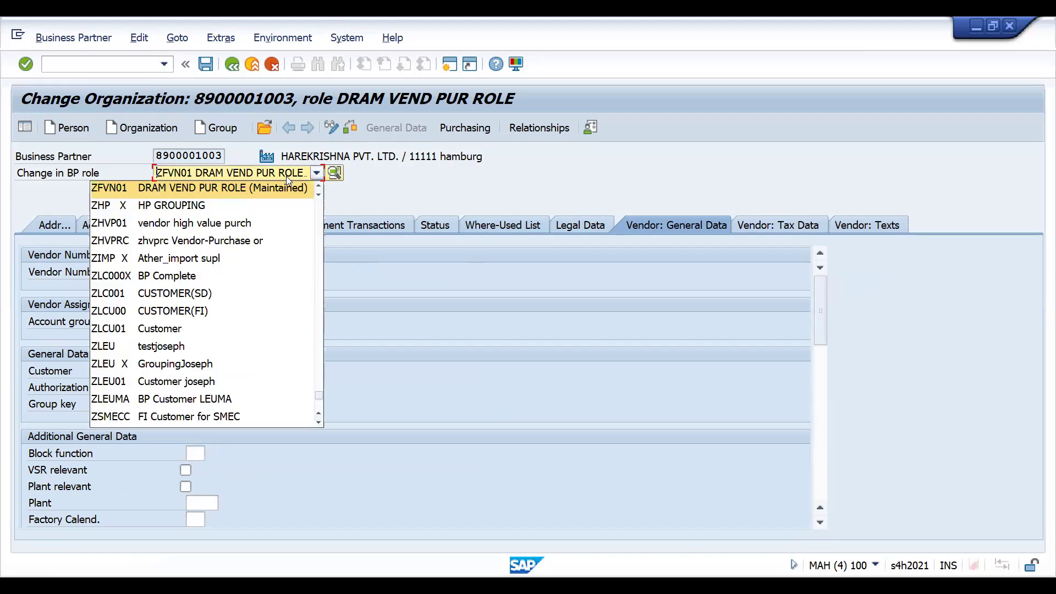
pyautogui.click(419, 189)
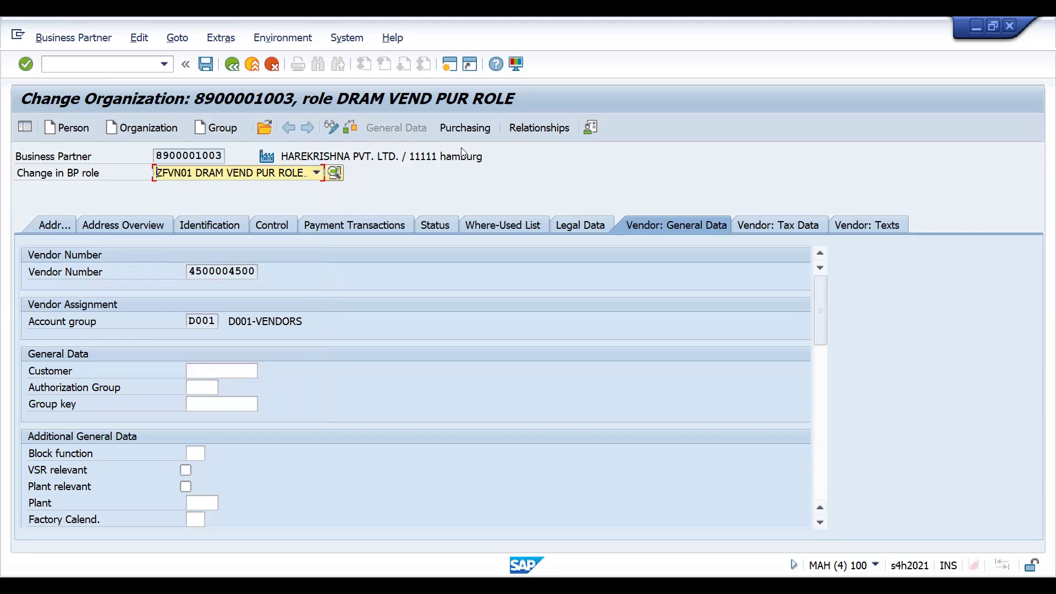
# - Switch to the role ZFCU01 DRAM CUST SD ROLE and copy the customer number from the customer general data
pyautogui.click(273, 174)
pyautogui.scroll(4, 318, 212)
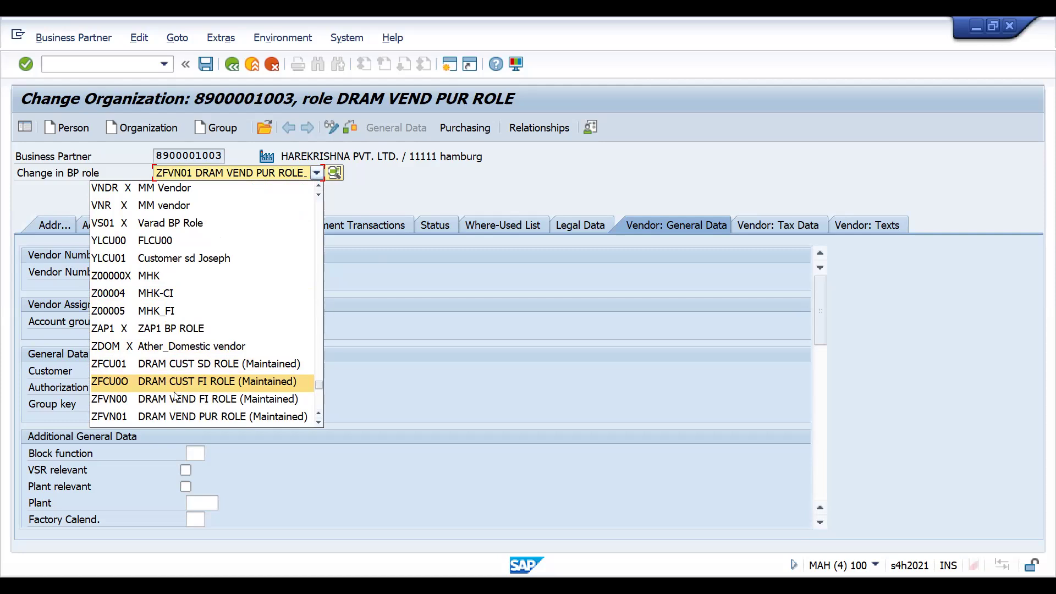
pyautogui.click(174, 365)
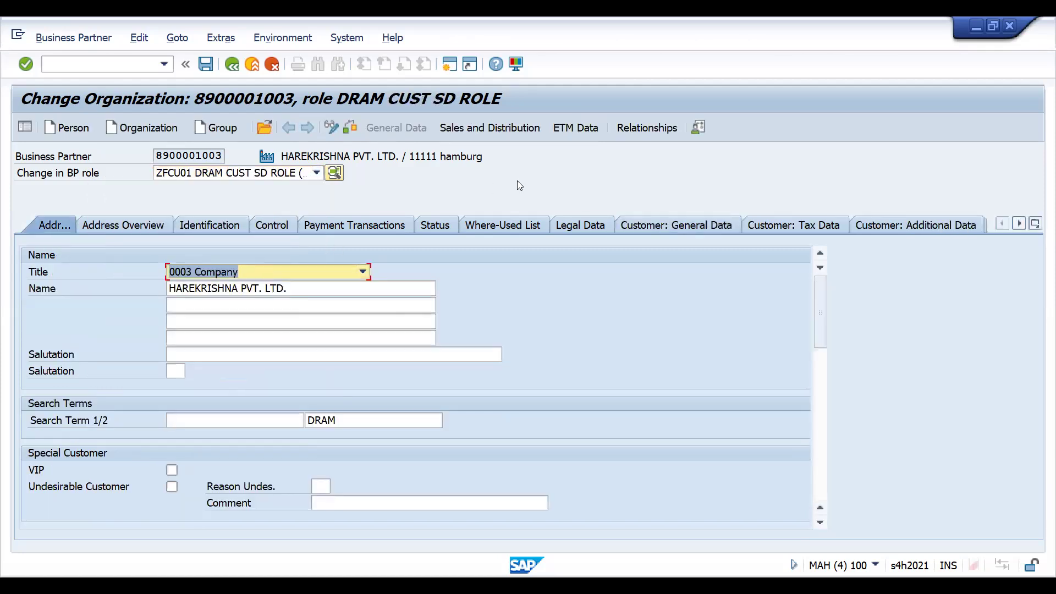
pyautogui.click(650, 223)
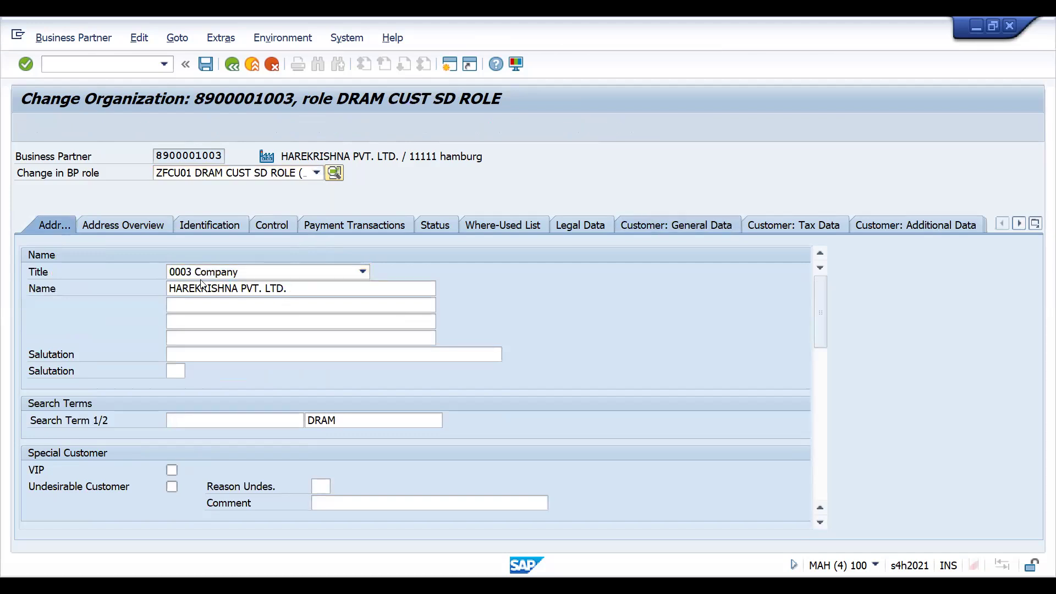
pyautogui.moveTo(188, 272); pyautogui.dragTo(257, 255)
pyautogui.hotkey('ctrl', 'c')
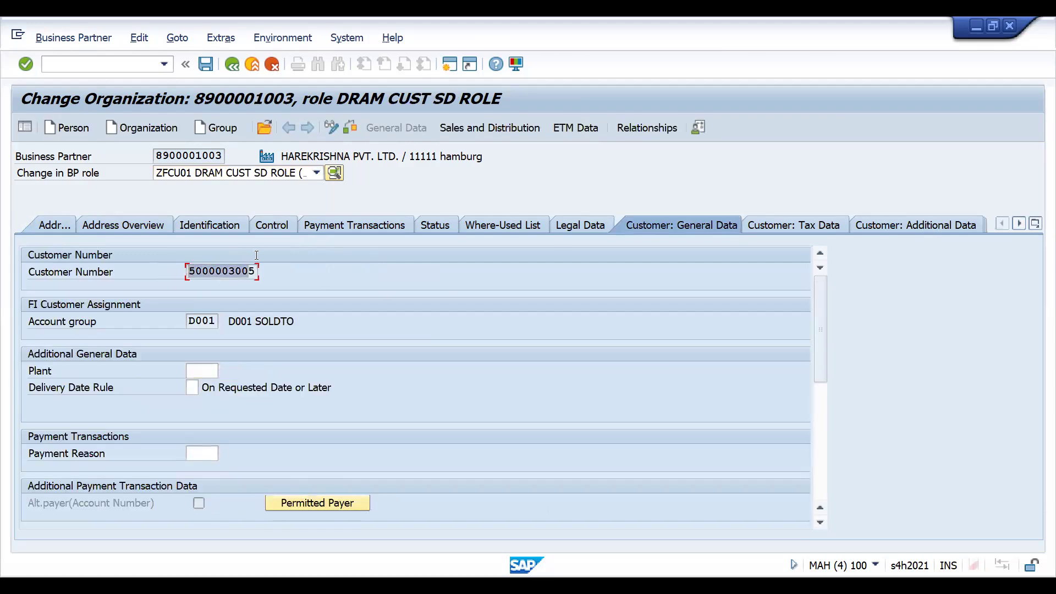
# - Start a new Standard Order-E303 sales order and enter the copied customer number as its sold-to party
pyautogui.click(82, 67)
pyautogui.write('/nxd03')
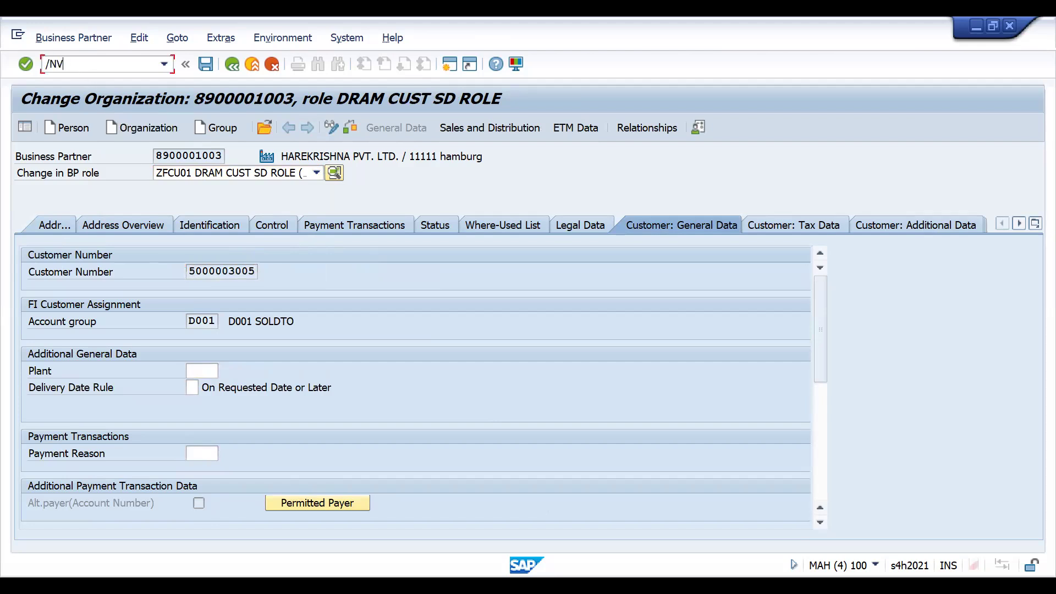
pyautogui.press('Return')
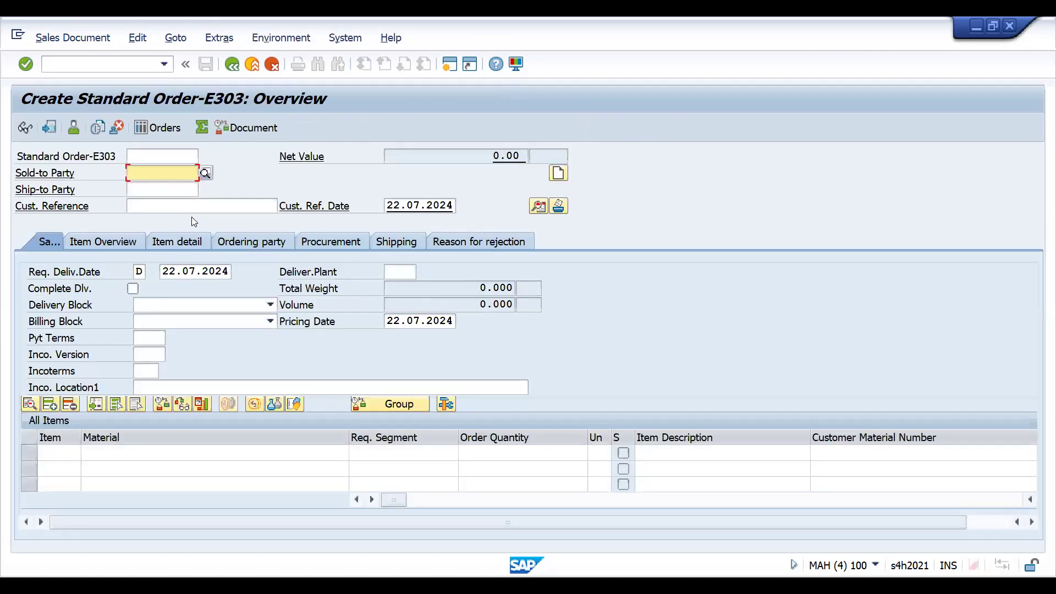
pyautogui.hotkey('ctrl', 'v')
pyautogui.press('Return')
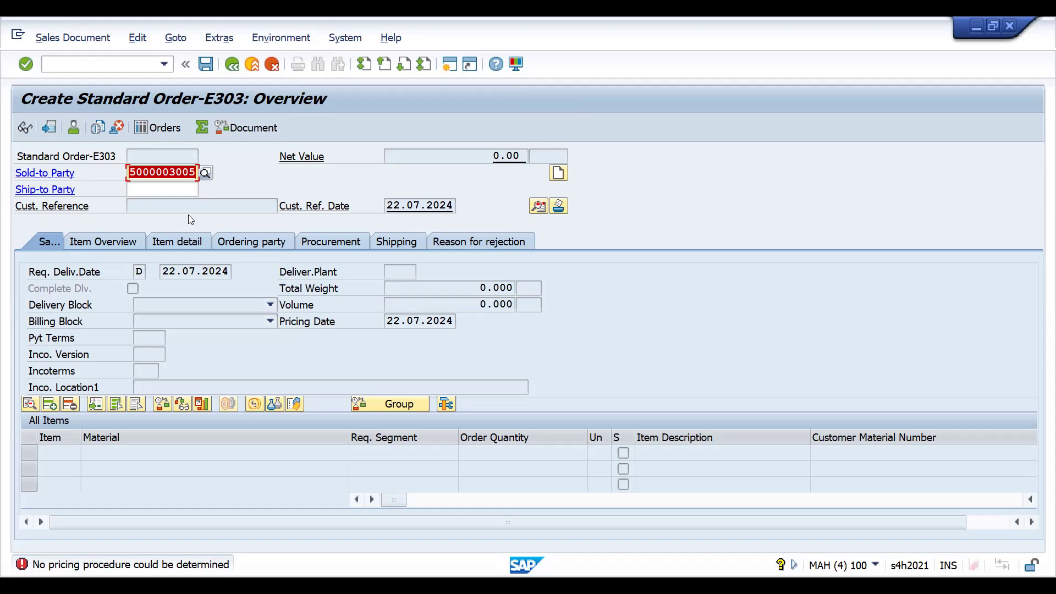
# - Leave the sales order and open the determination of pricing procedures in sales documents
pyautogui.click(76, 64)
pyautogui.write('/NOVKK')
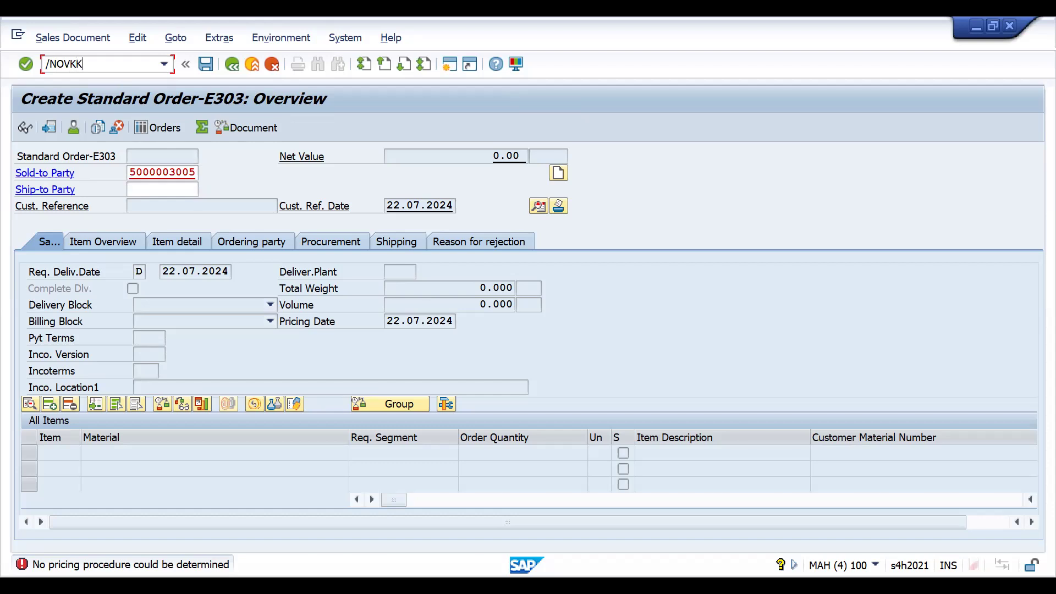
pyautogui.press('Return')
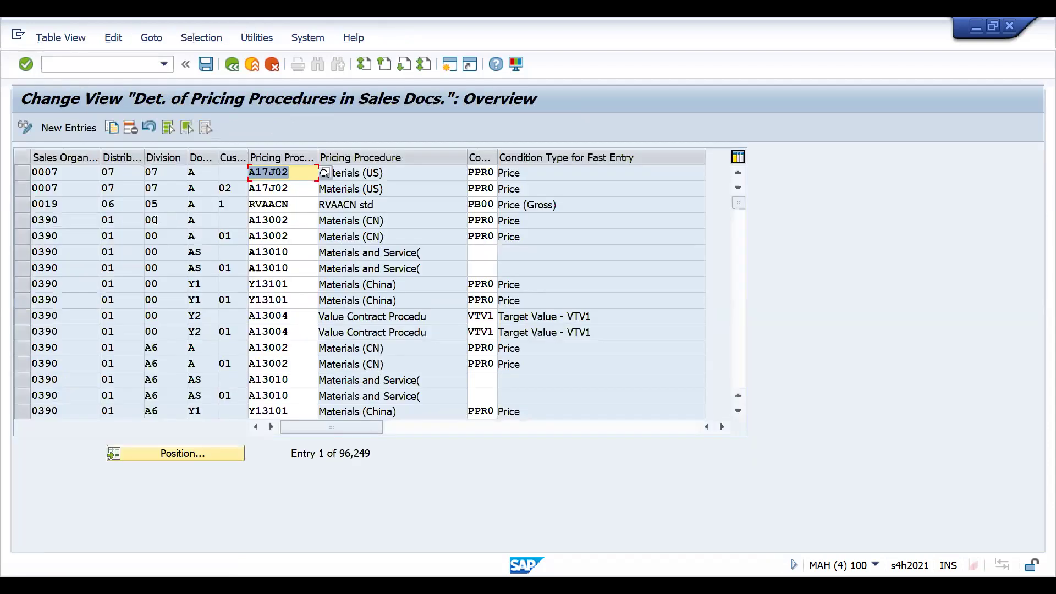
pyautogui.click(171, 456)
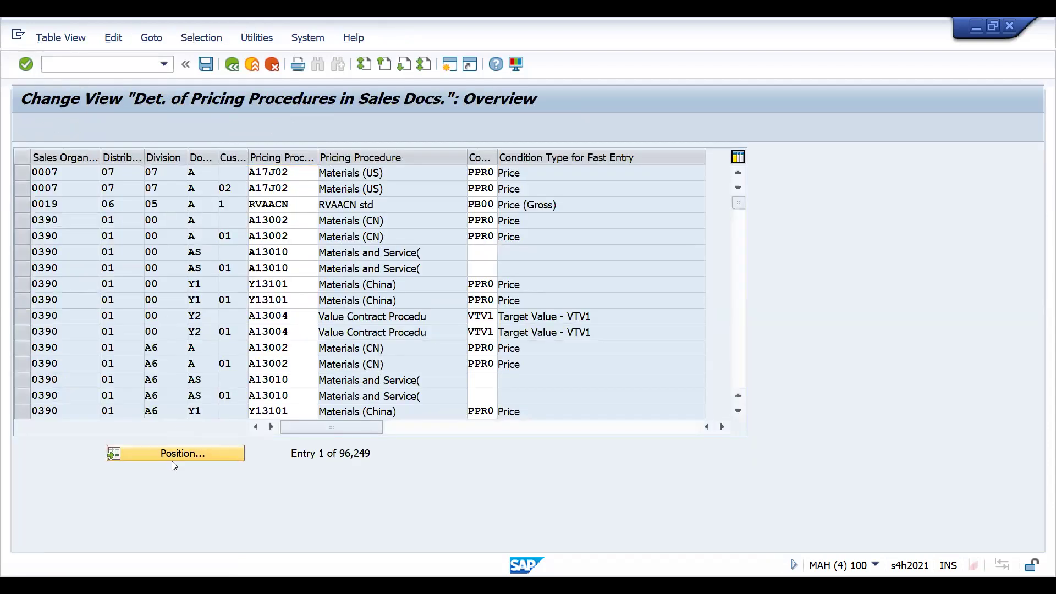
pyautogui.write('D')
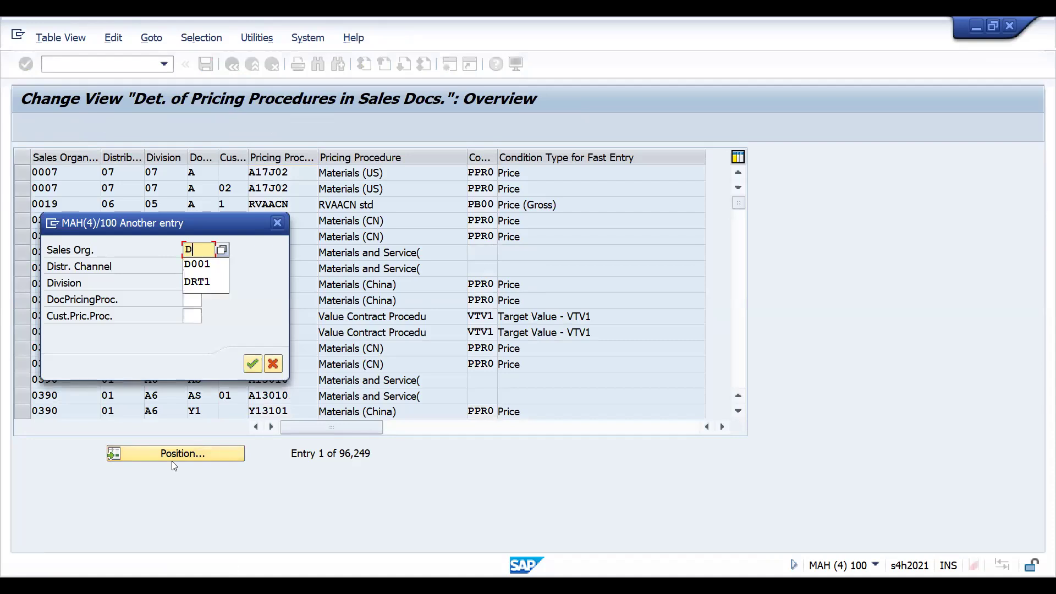
pyautogui.press('BackSpace')
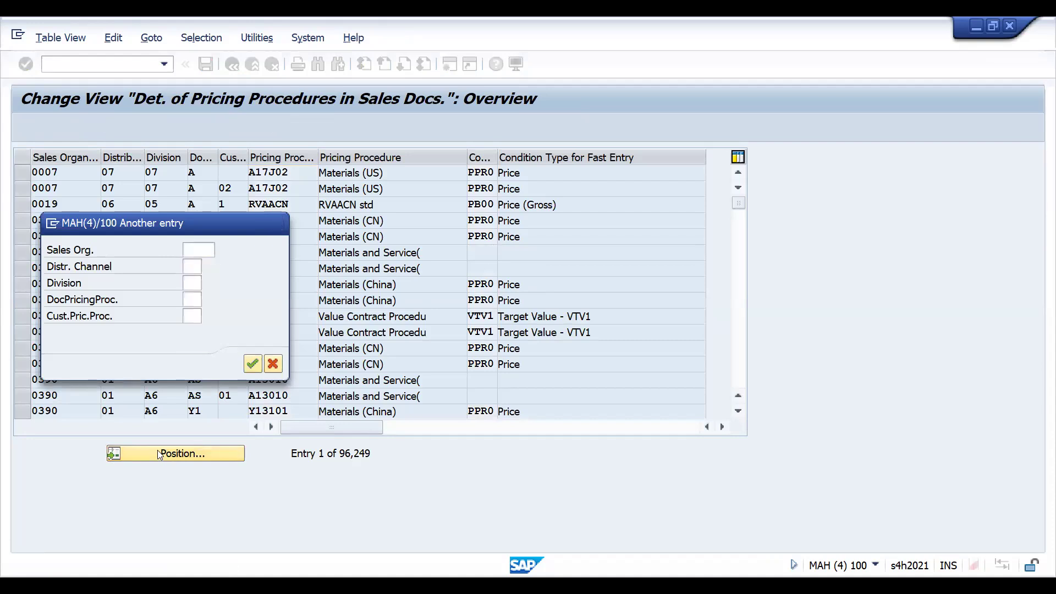
pyautogui.press('Return')
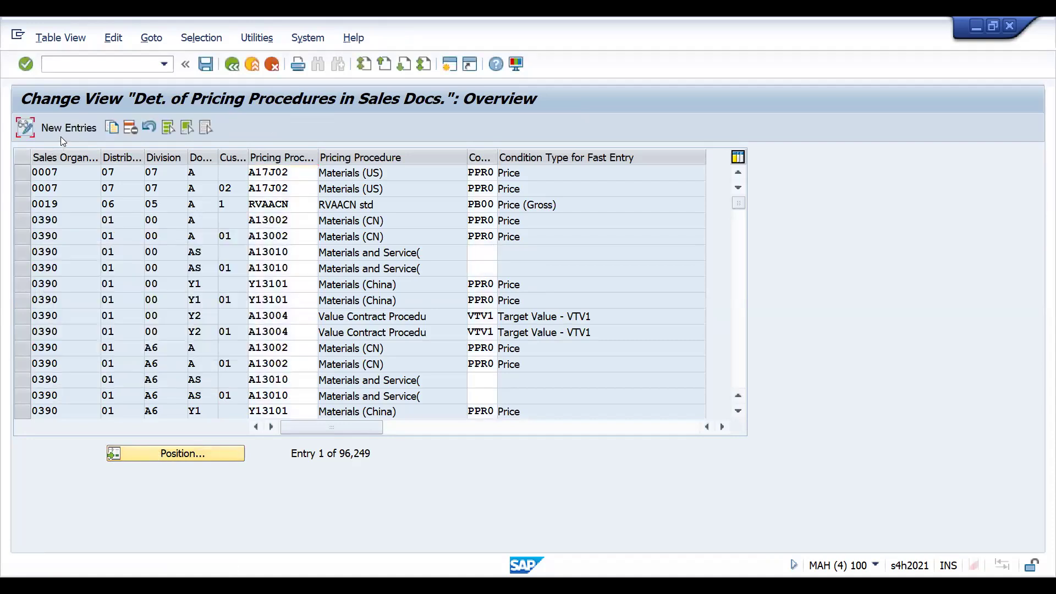
# - Add a new pricing procedure determination entry for sales organization DRT1, distribution channel DI and division DC
pyautogui.click(64, 130)
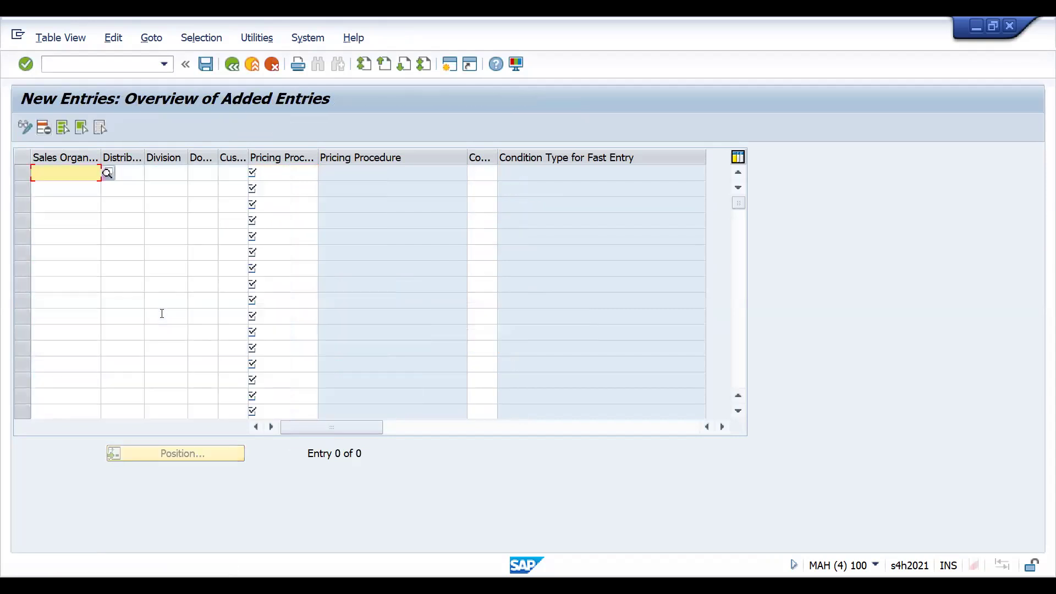
pyautogui.write('DRT1')
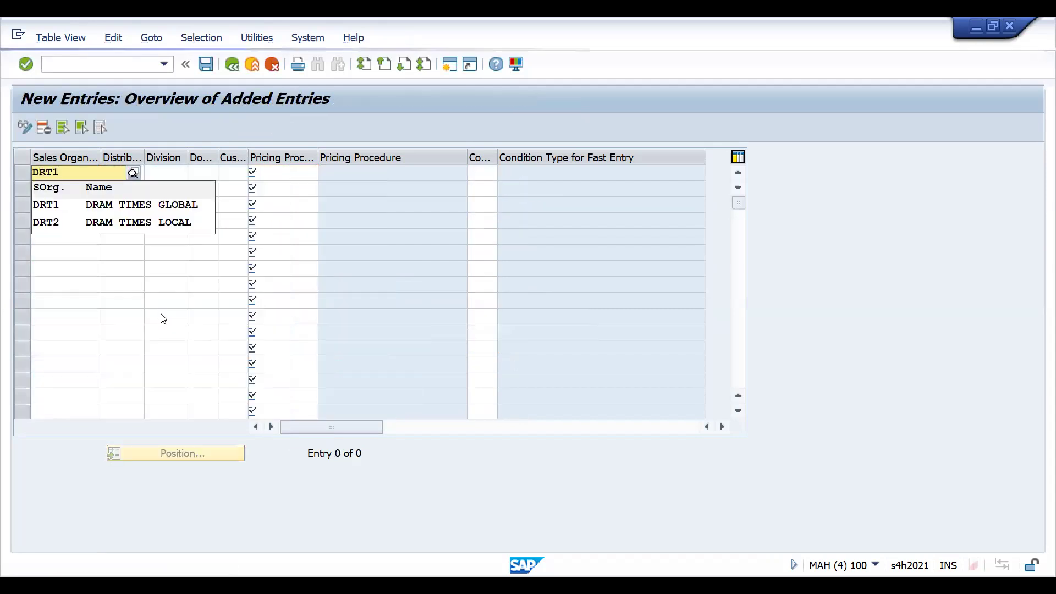
pyautogui.press('Tab')
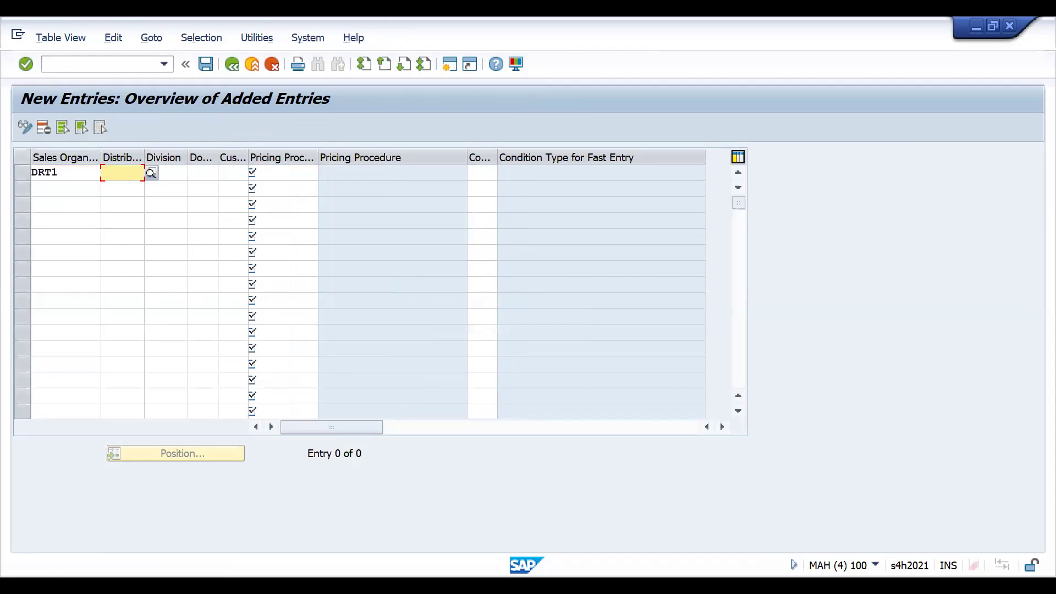
pyautogui.write('DI')
pyautogui.press('Tab')
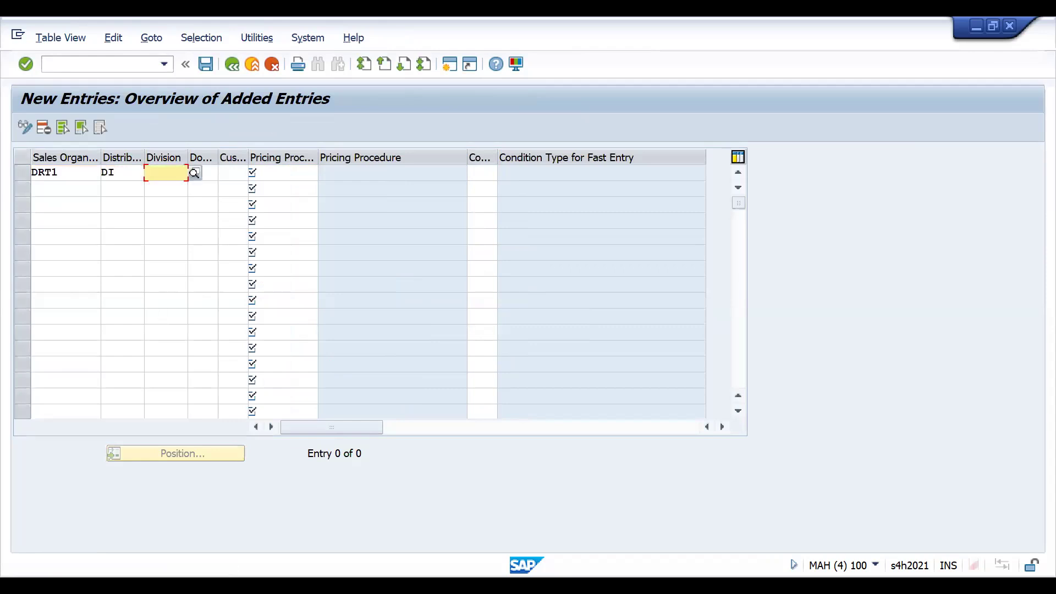
pyautogui.write('DC')
pyautogui.press('Tab')
# - Assign document procedure A, customer procedure 1 and pricing procedure RVAACN to the new entry, and save it
pyautogui.write('A')
pyautogui.press('Tab')
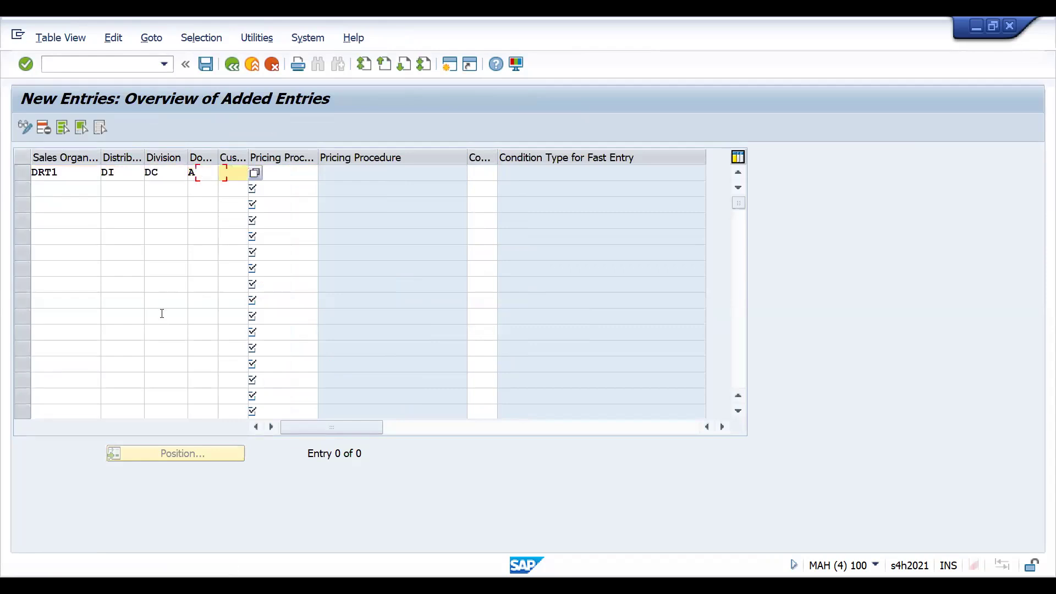
pyautogui.write('1')
pyautogui.press('Tab')
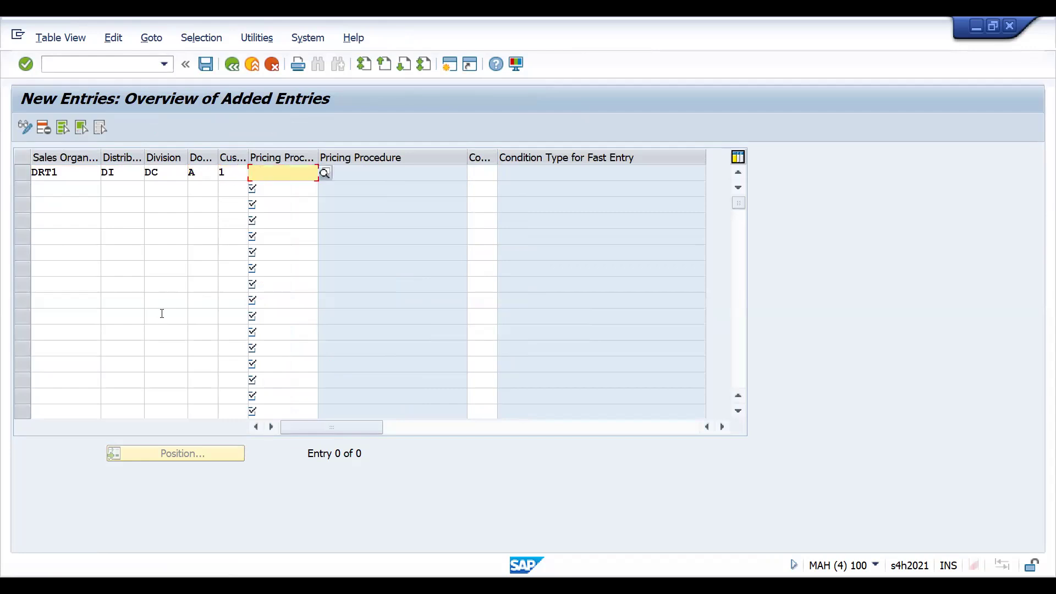
pyautogui.write('RV')
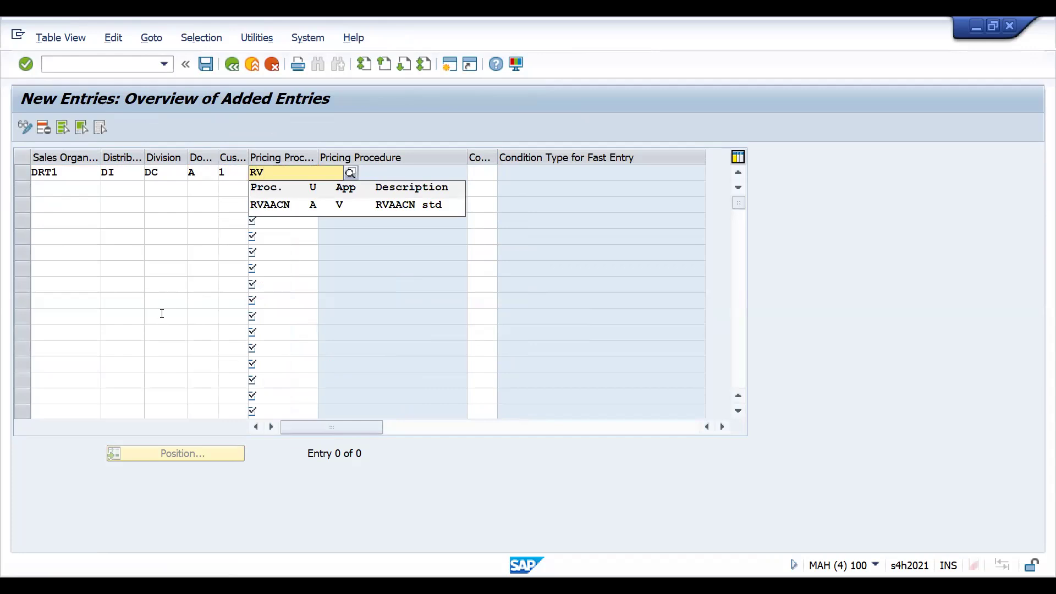
pyautogui.press('Down')
pyautogui.press('Return')
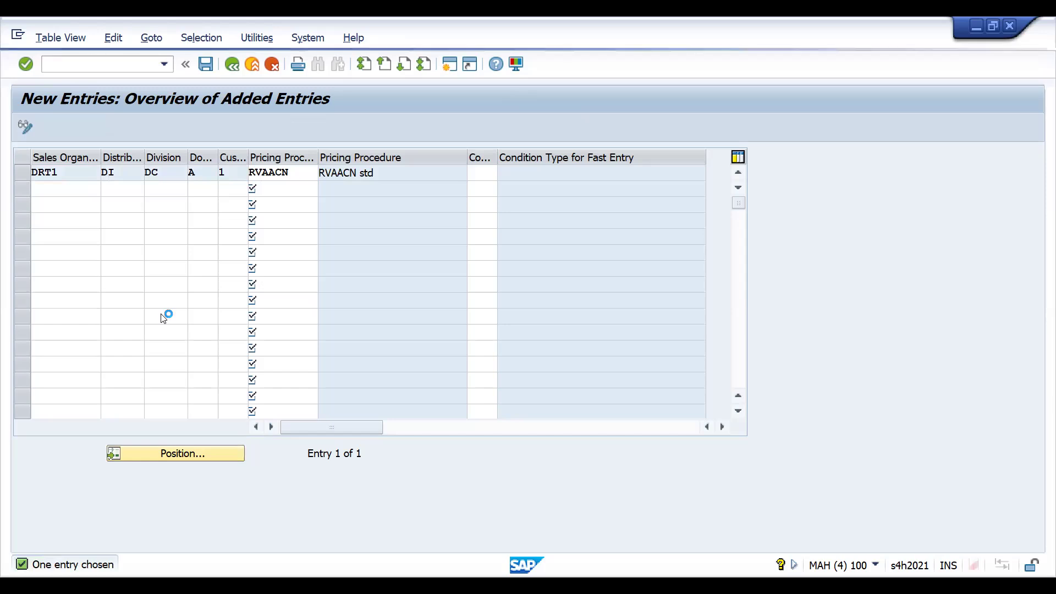
pyautogui.press('Return')
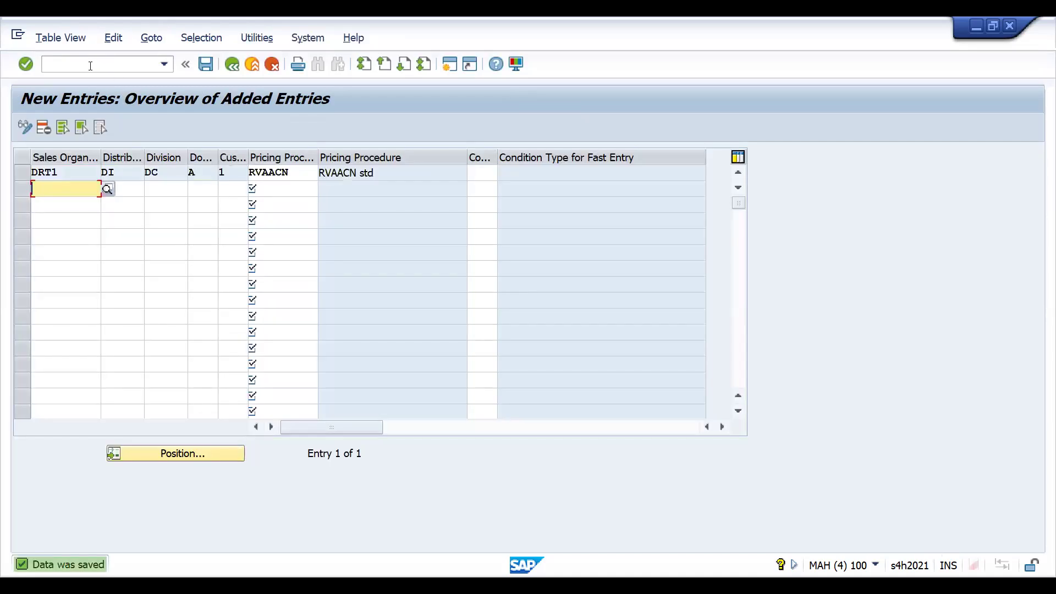
# - Try to create a Standard Order-E303 sales order using transaction VA01 with the same customer number as sold-to party
pyautogui.click(90, 65)
pyautogui.write('/NVA')
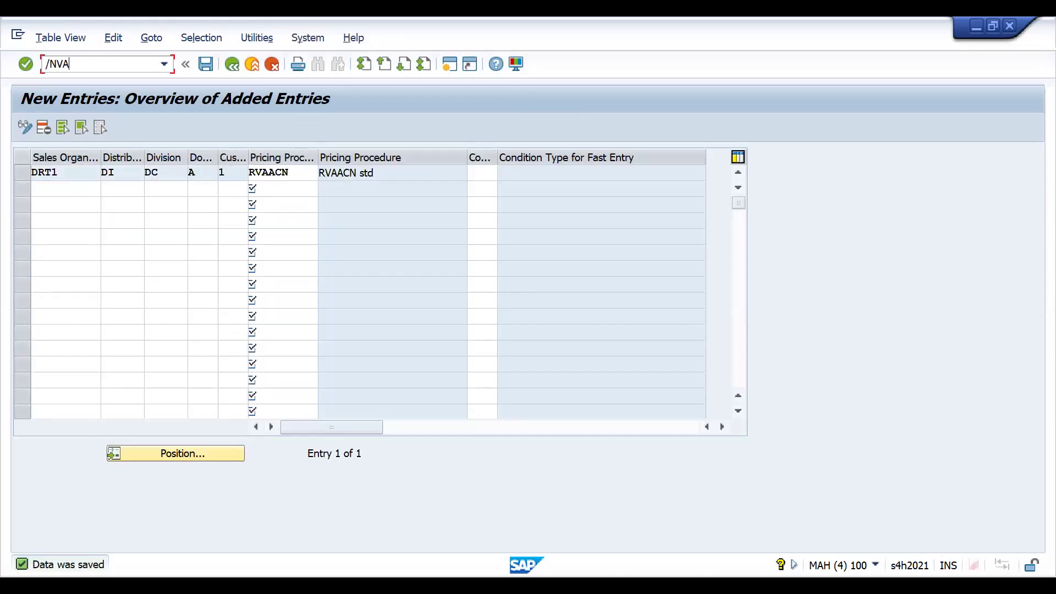
pyautogui.write('01')
pyautogui.press('Return')
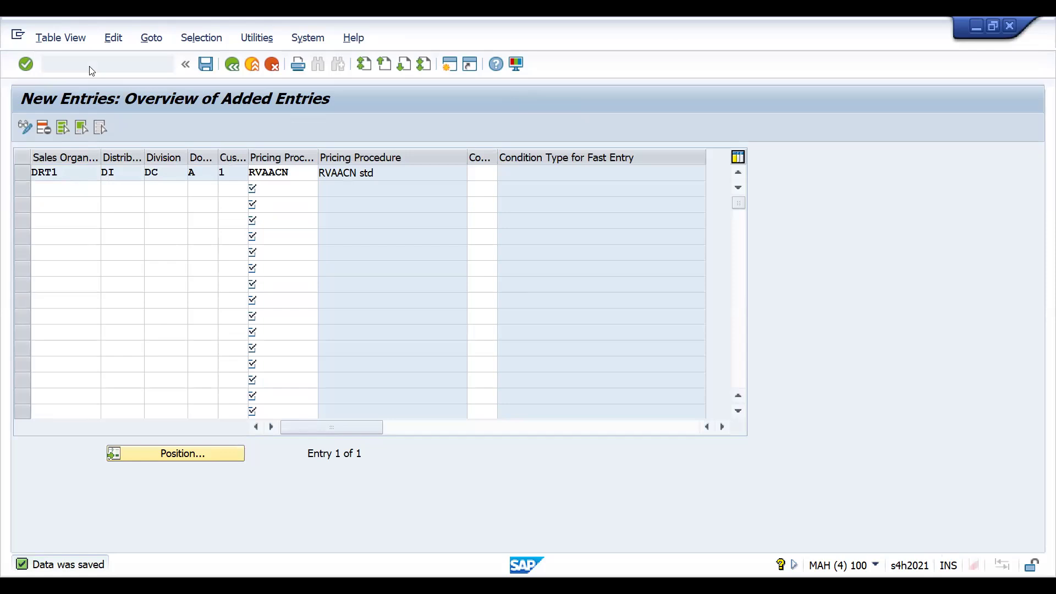
pyautogui.press('Return')
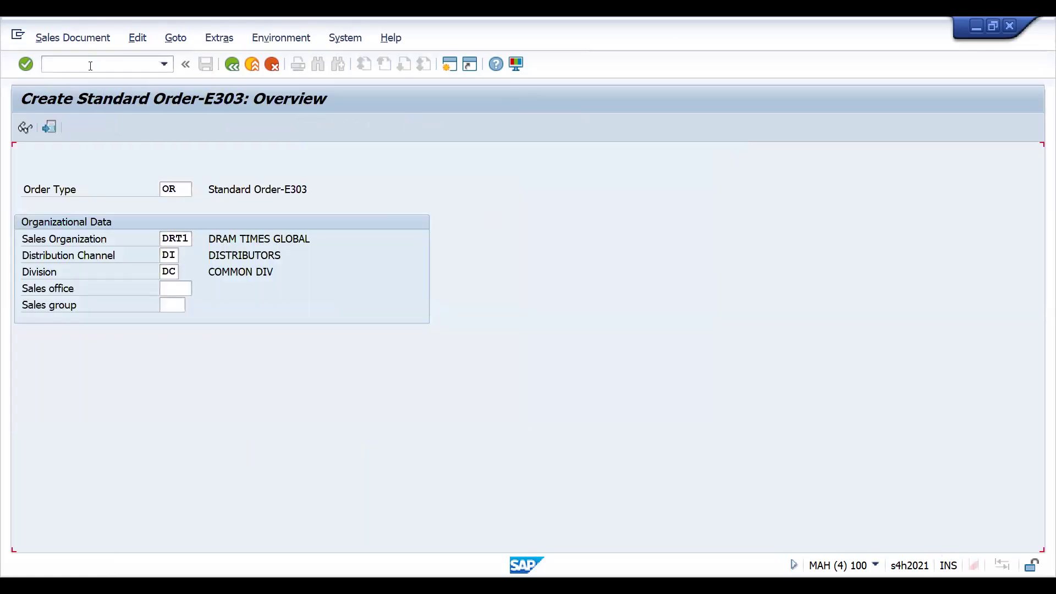
pyautogui.press('Down')
pyautogui.press('Return')
pyautogui.press('Return')
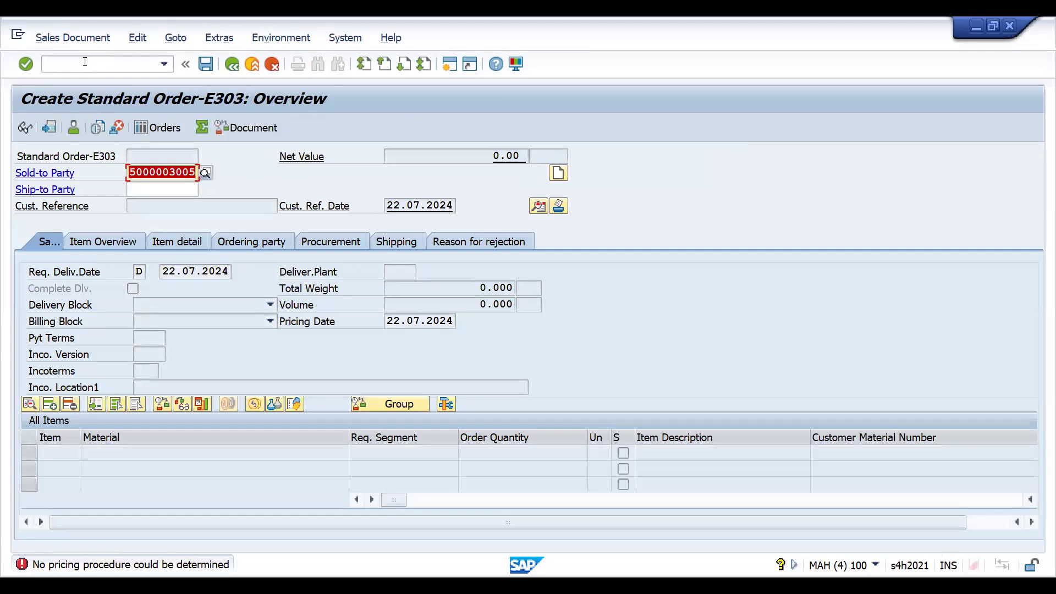
# - Leave the sales order for transaction BP, search business partners by search term DRAM and open HAREKRISHNA PVT. LTD
pyautogui.click(84, 64)
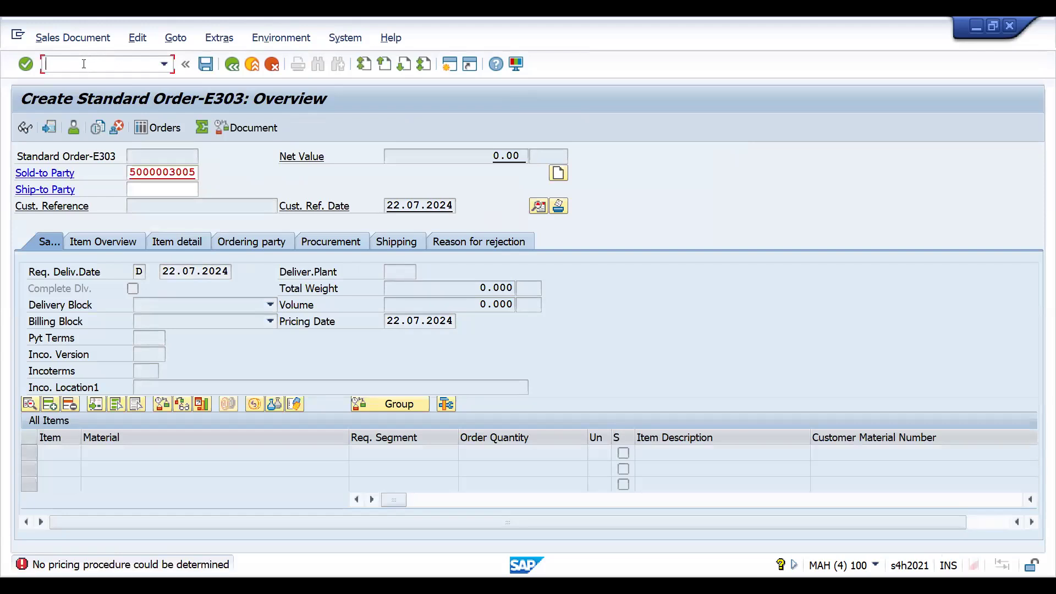
pyautogui.write('/NBP')
pyautogui.press('Return')
pyautogui.click(179, 256)
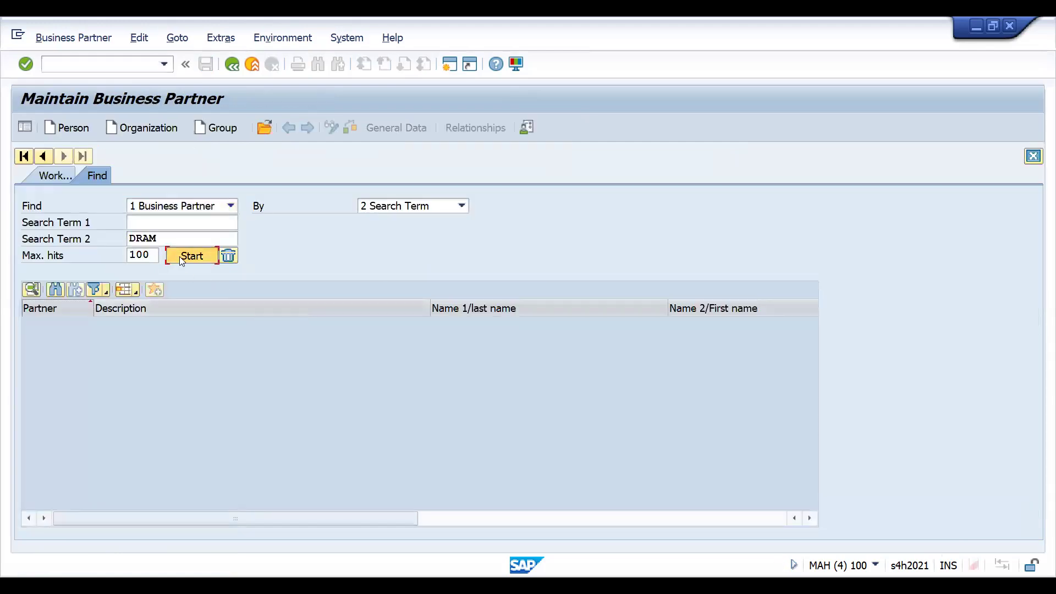
pyautogui.doubleClick(69, 353)
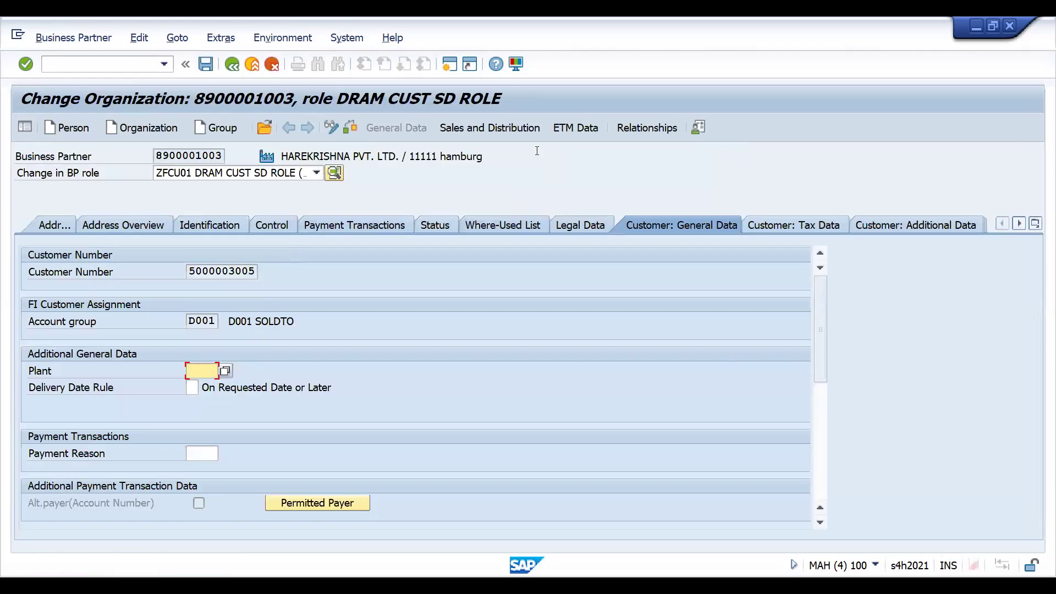
# - Set the customer pricing procedure to 1 in the partner's sales and distribution order data, and save
pyautogui.click(507, 129)
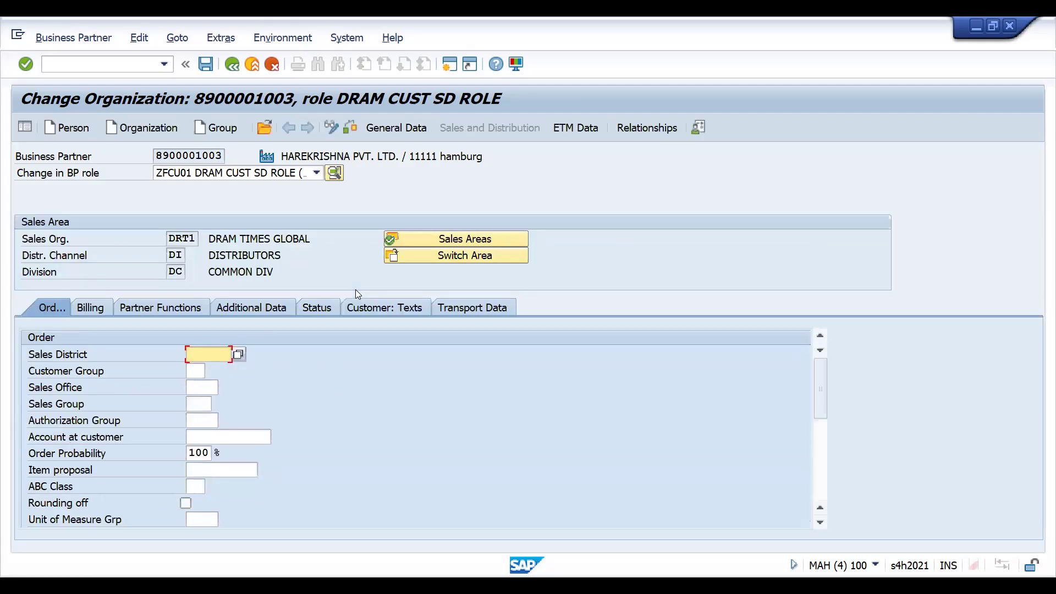
pyautogui.moveTo(821, 405); pyautogui.dragTo(817, 483)
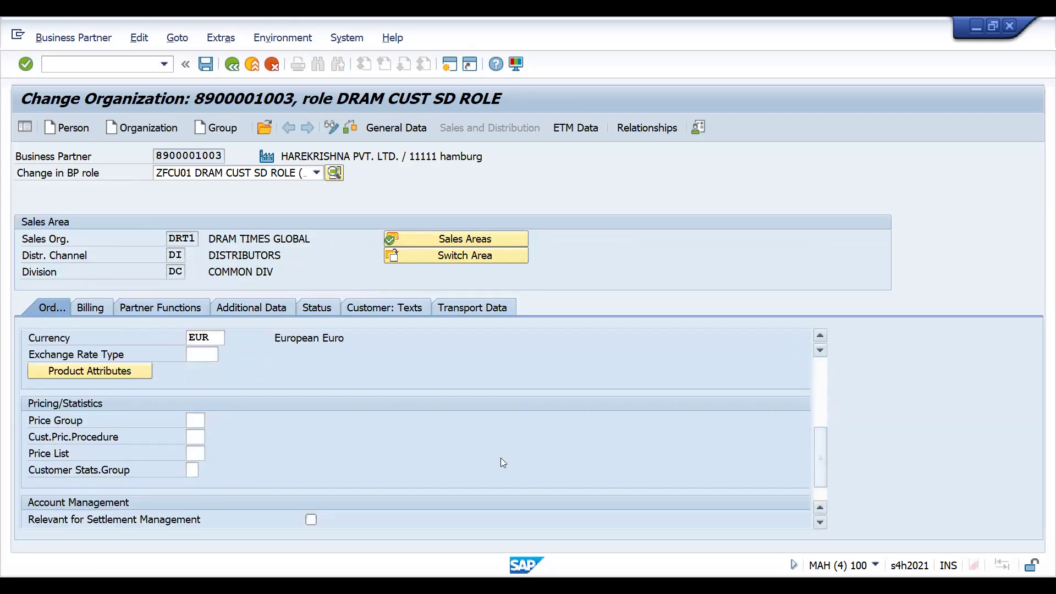
pyautogui.click(198, 437)
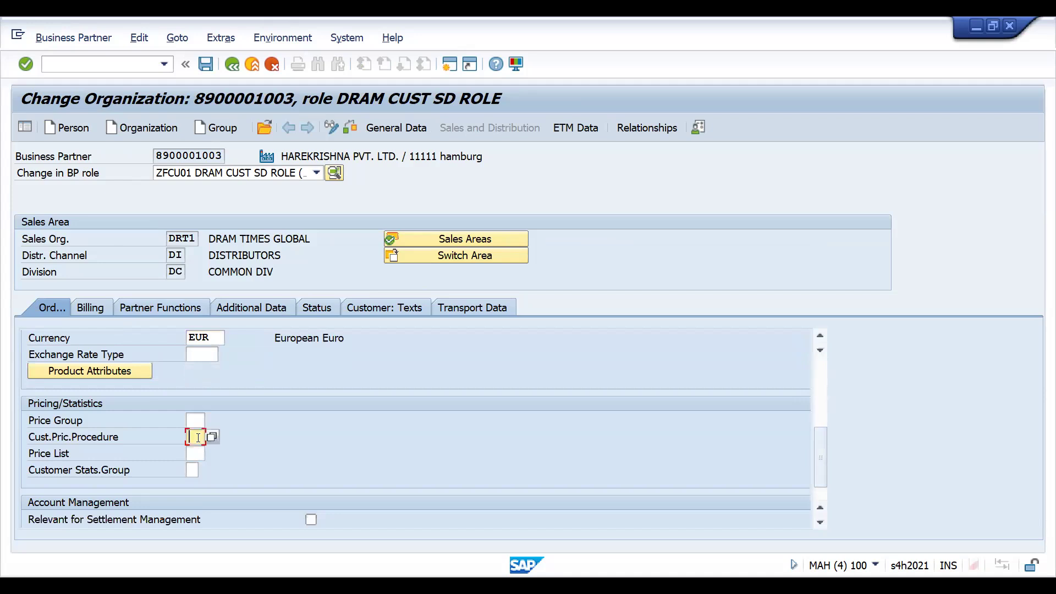
pyautogui.write('1')
pyautogui.press('Return')
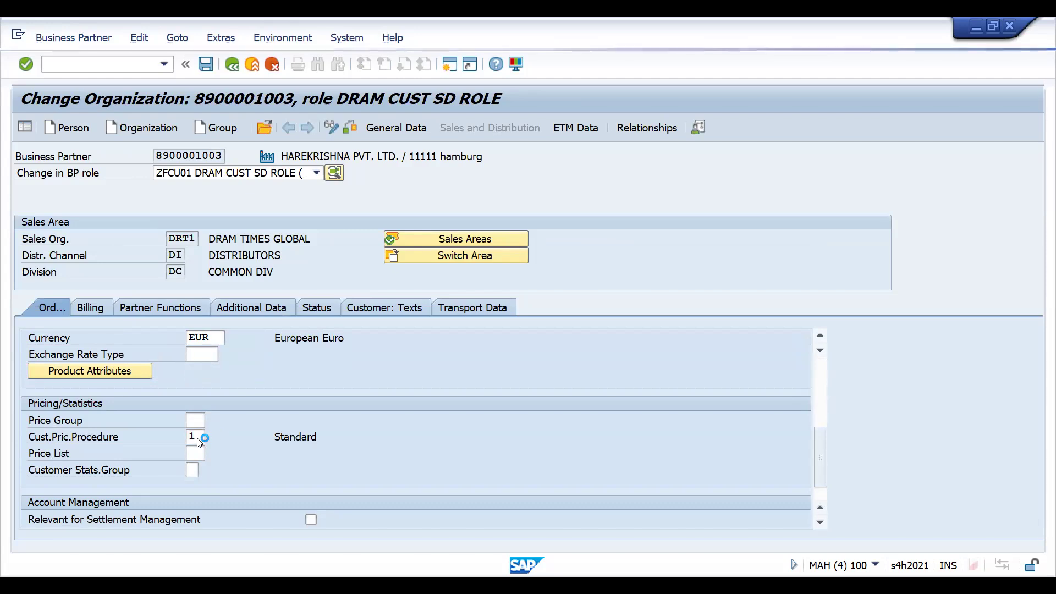
pyautogui.hotkey('ctrl', 's')
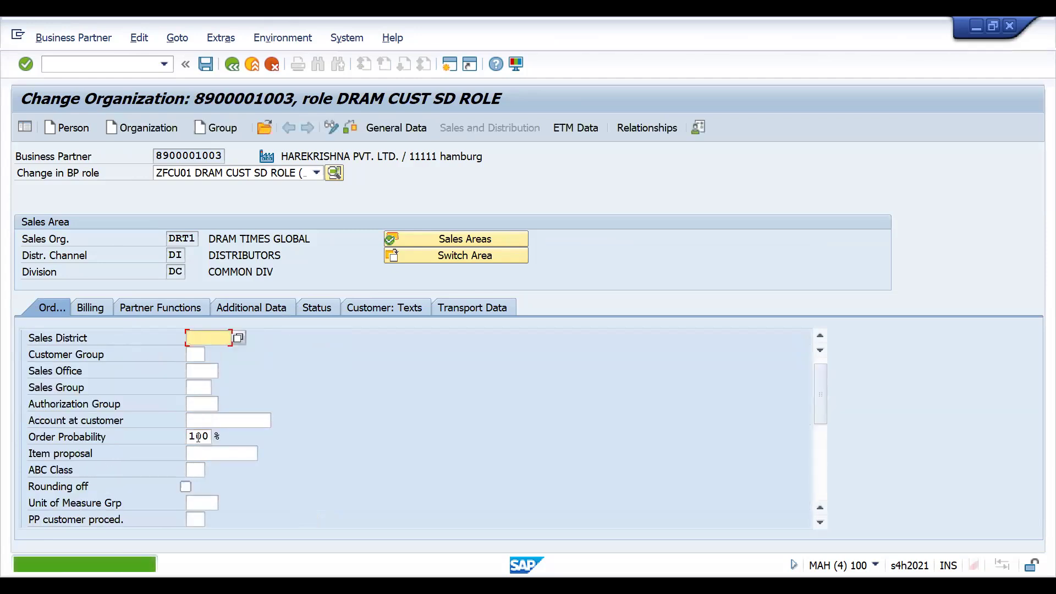
# - Start another Standard Order-E303 with VA01 and enter the partner's customer number as its sold-to party
pyautogui.click(64, 67)
pyautogui.write('/nva01')
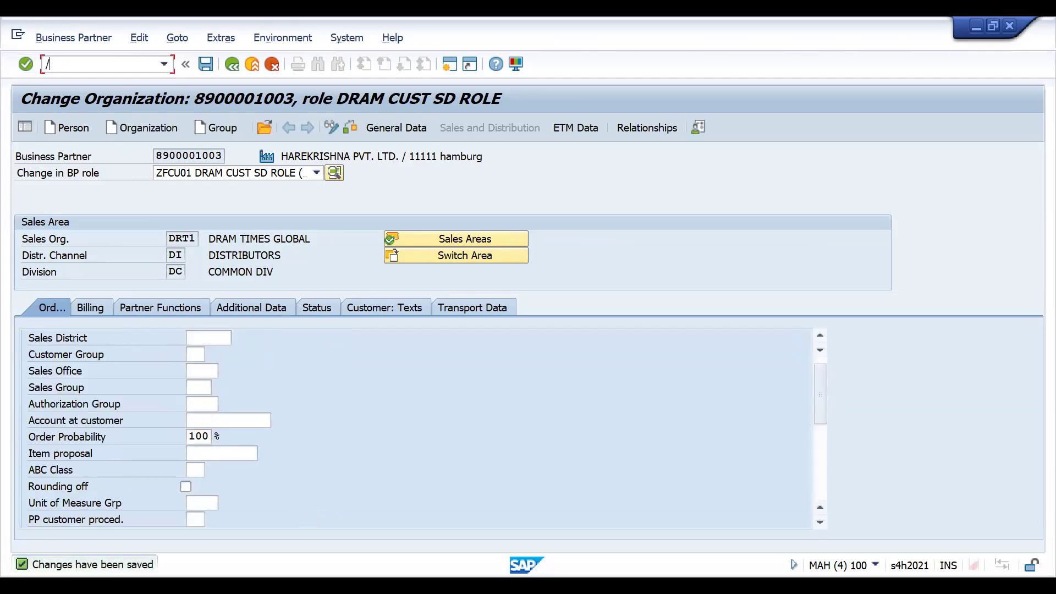
pyautogui.press('Return')
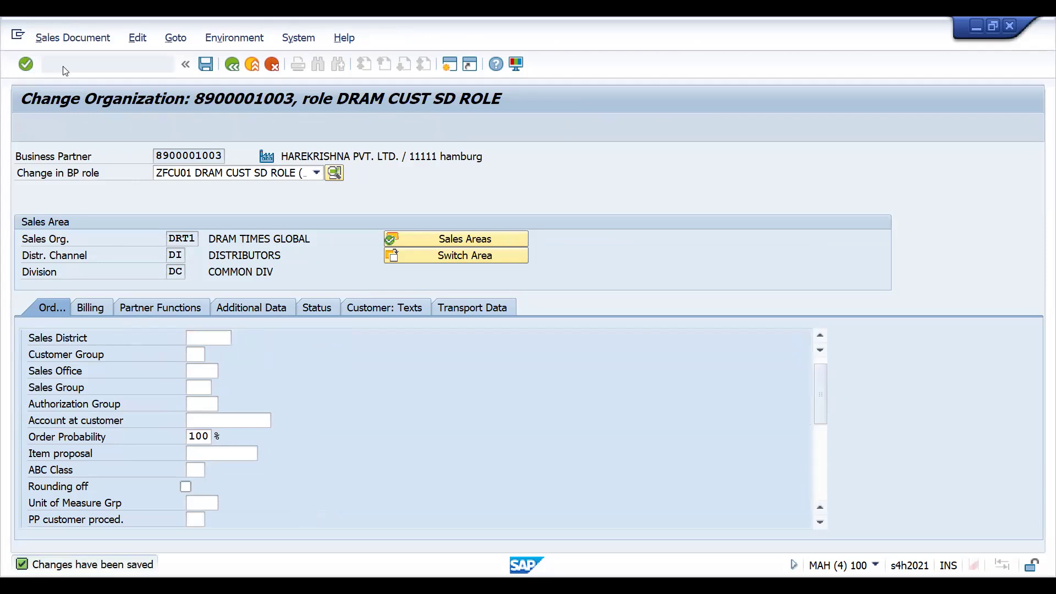
pyautogui.press('Return')
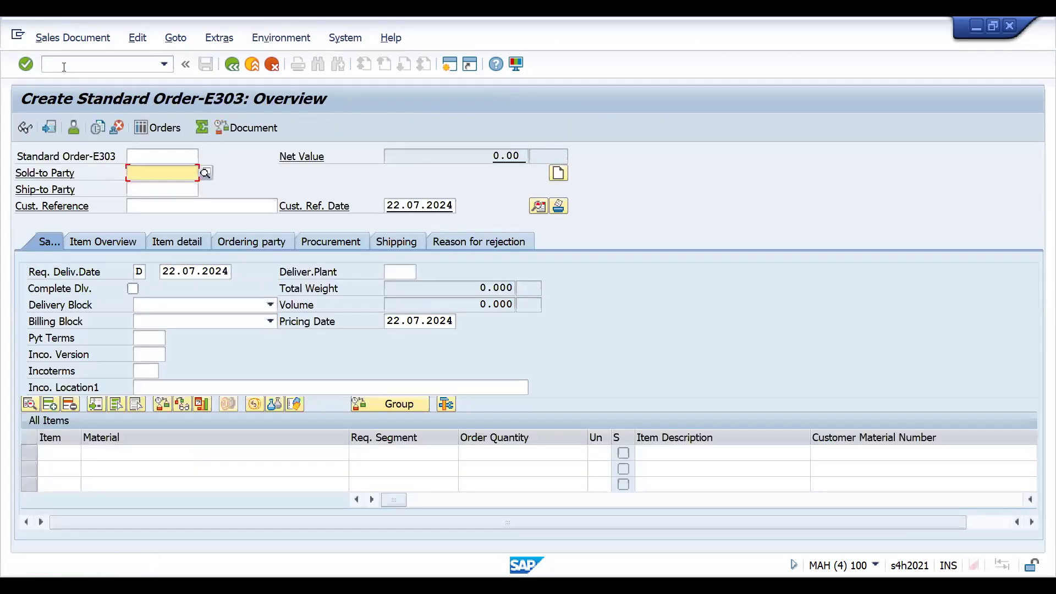
pyautogui.press('Down')
pyautogui.press('Return')
pyautogui.press('Return')
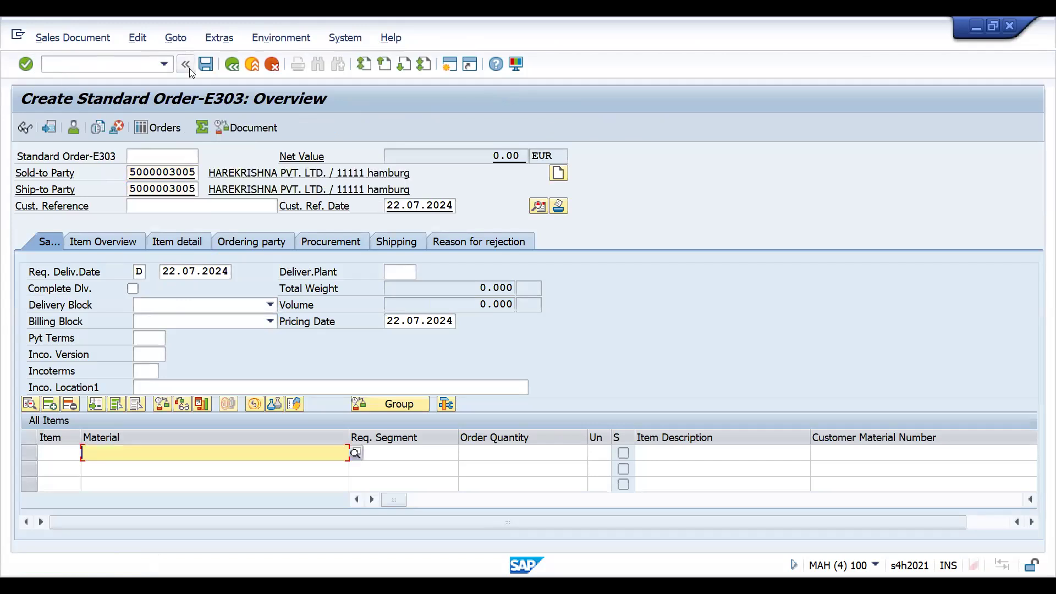
# - Switch to the web browser and look through the instructor's profile and course list on Udemy
pyautogui.hotkey('alt', 'Tab')
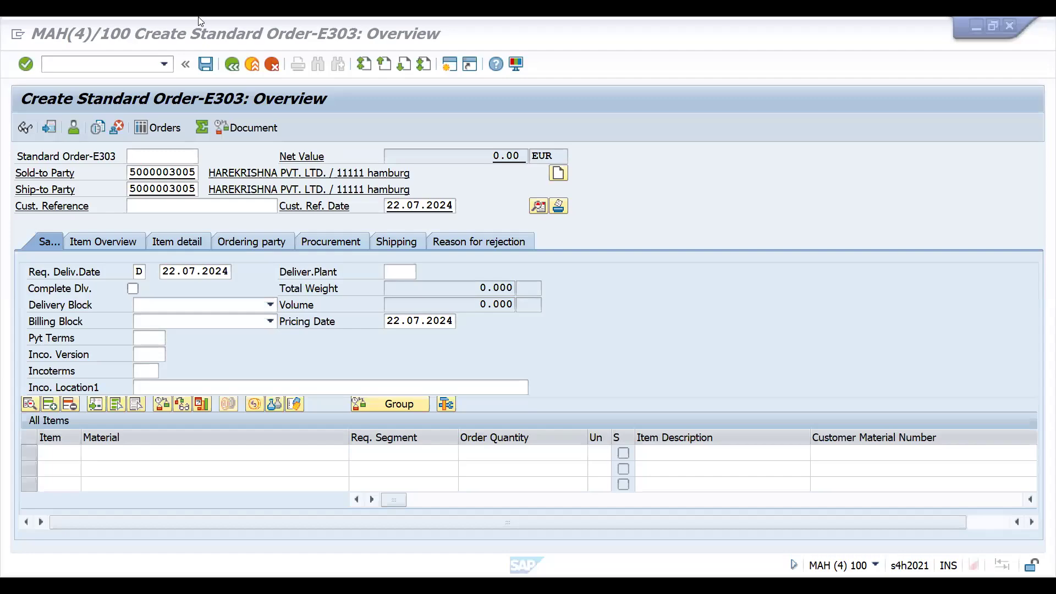
pyautogui.click(184, 8)
pyautogui.click(126, 27)
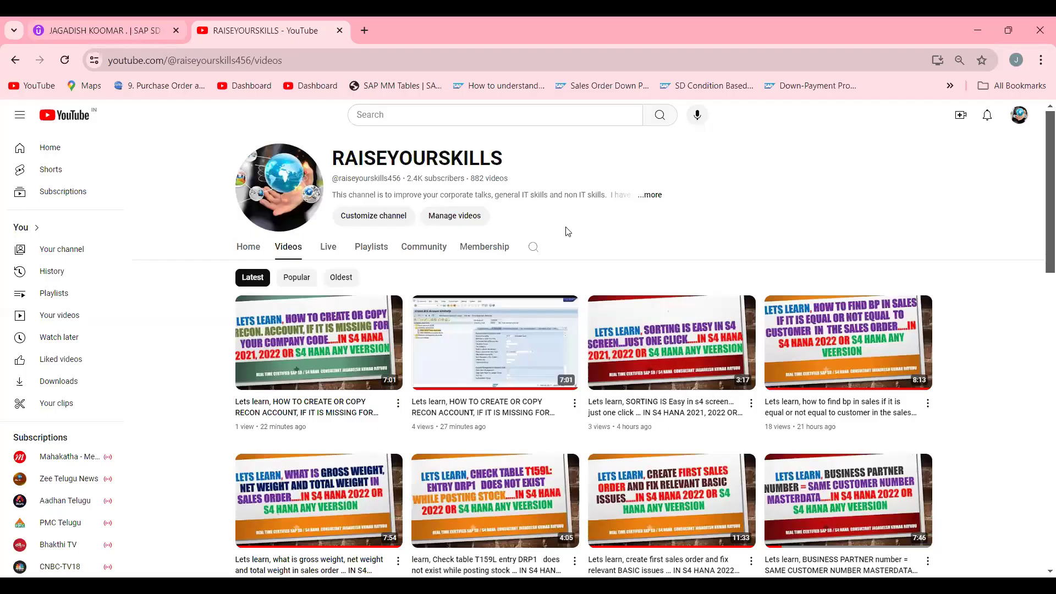
pyautogui.scroll(-2, 1041, 249)
pyautogui.scroll(-9, 1041, 249)
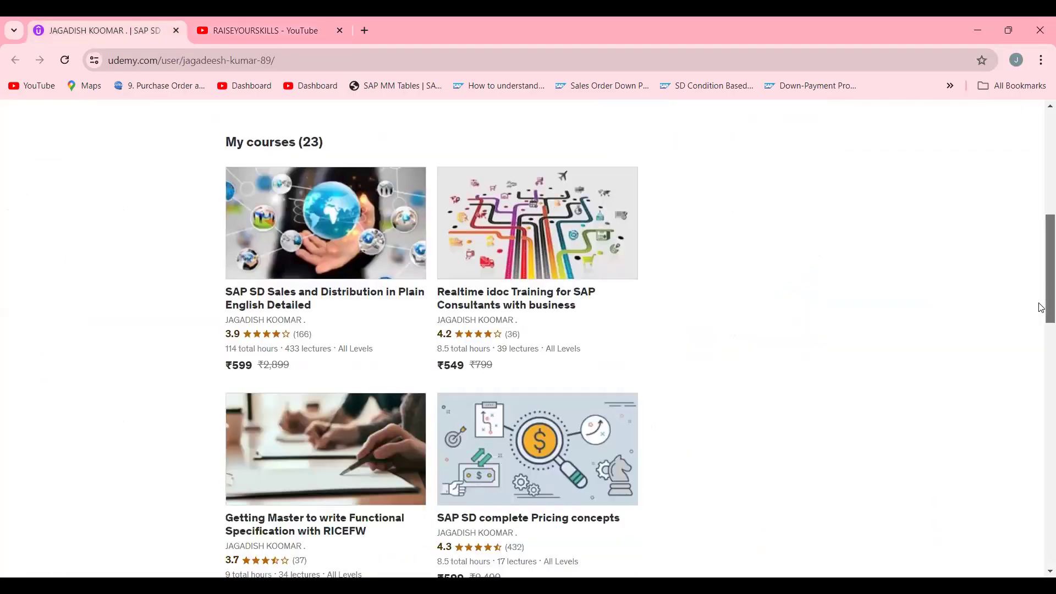
pyautogui.scroll(-4, 1039, 358)
pyautogui.scroll(-2, 1041, 377)
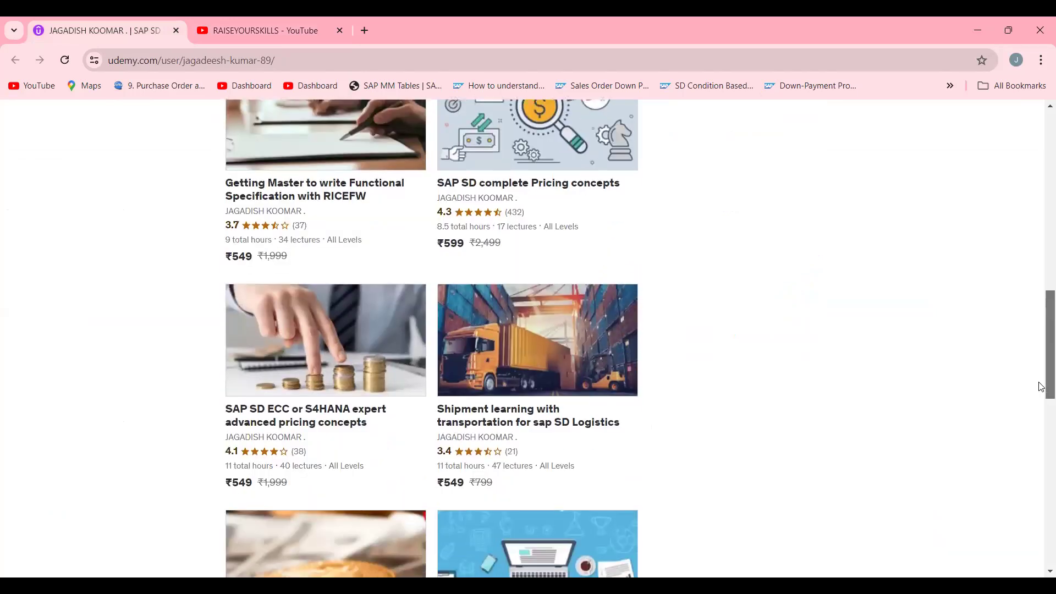
pyautogui.scroll(7, 1040, 337)
pyautogui.scroll(-1, 1038, 310)
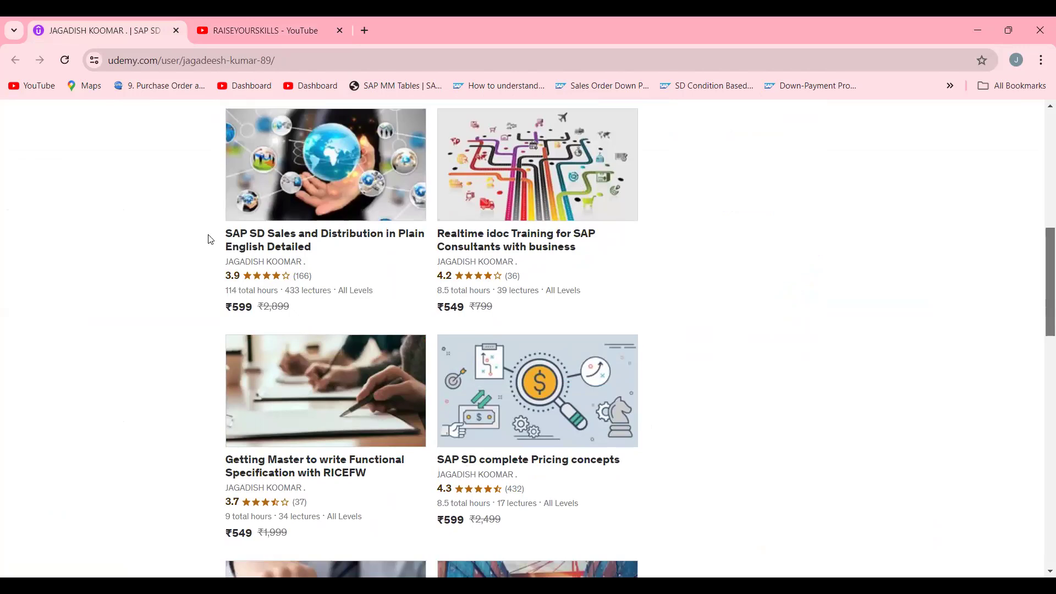
pyautogui.moveTo(1040, 259); pyautogui.dragTo(1041, 432)
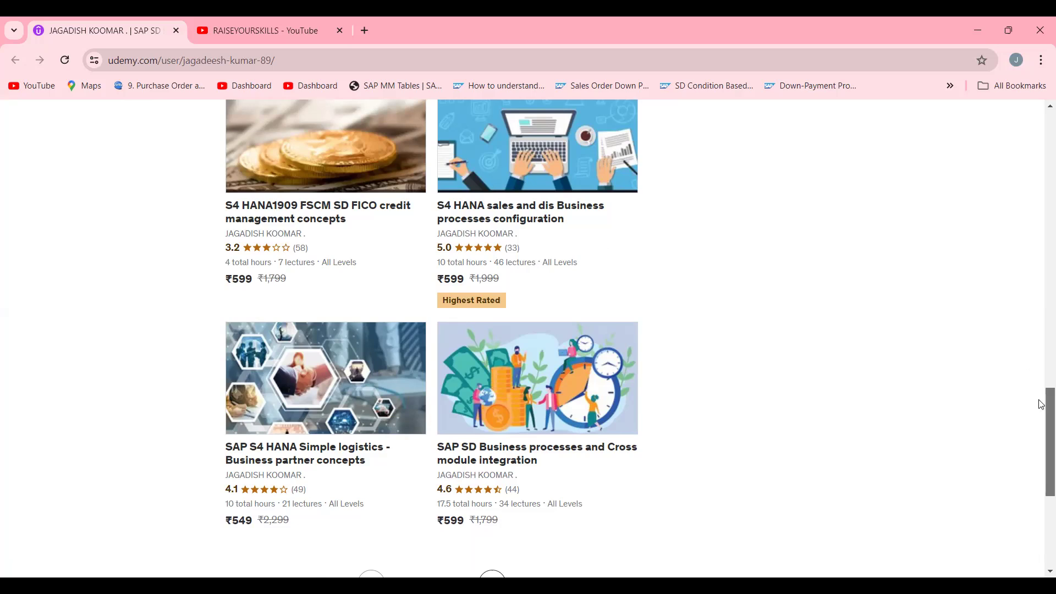
pyautogui.moveTo(1041, 414); pyautogui.dragTo(1040, 365)
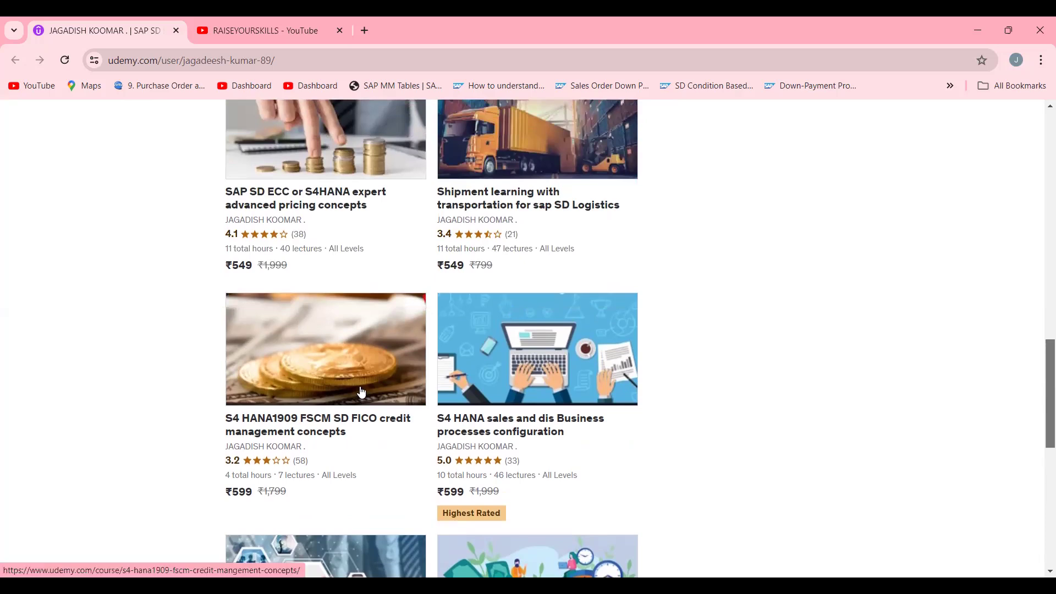
pyautogui.moveTo(1039, 381); pyautogui.dragTo(971, 98)
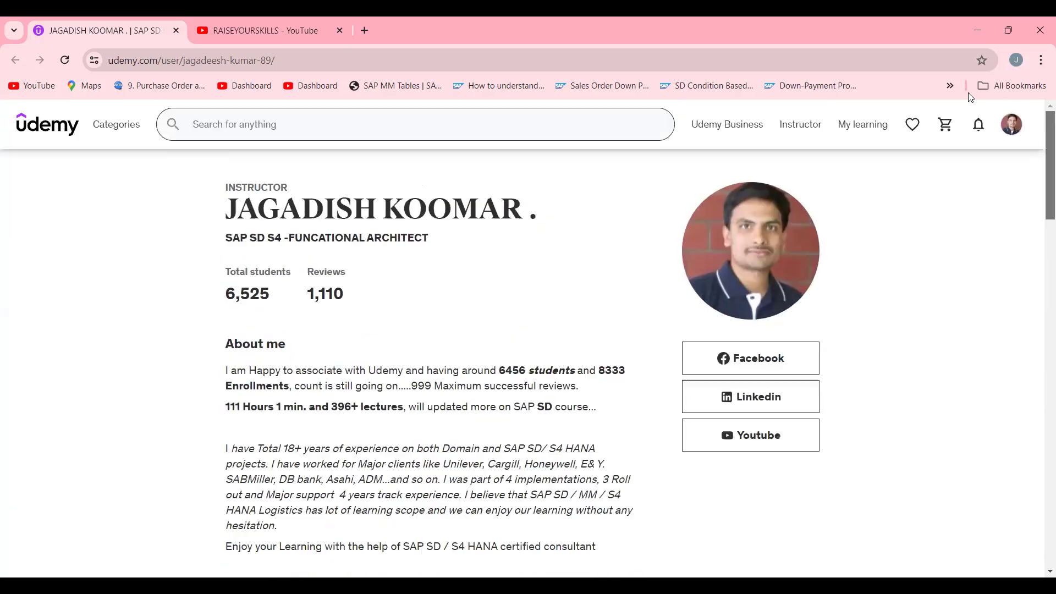